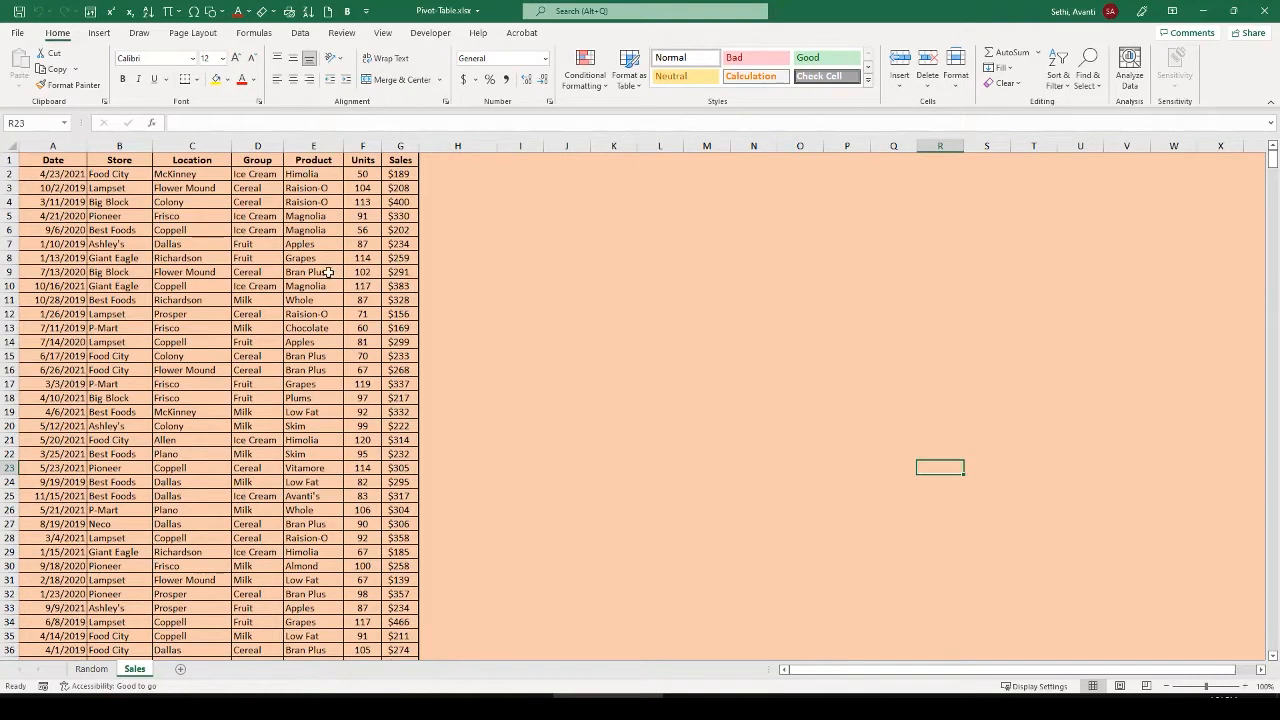
Step: Insert a PivotTable on a new worksheet from the sales data range Sales!$A$1:$G$1000
{"action": "left_click", "coordinate": [203, 219]}
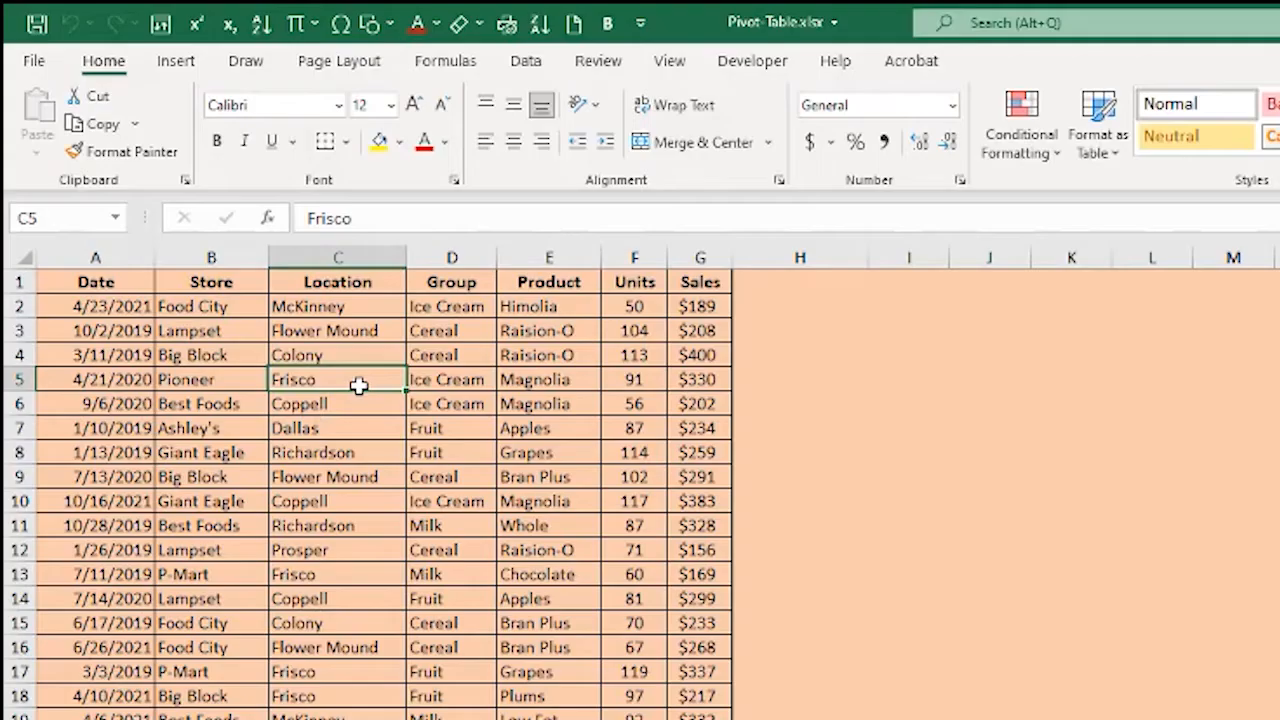
{"action": "left_click", "coordinate": [182, 68]}
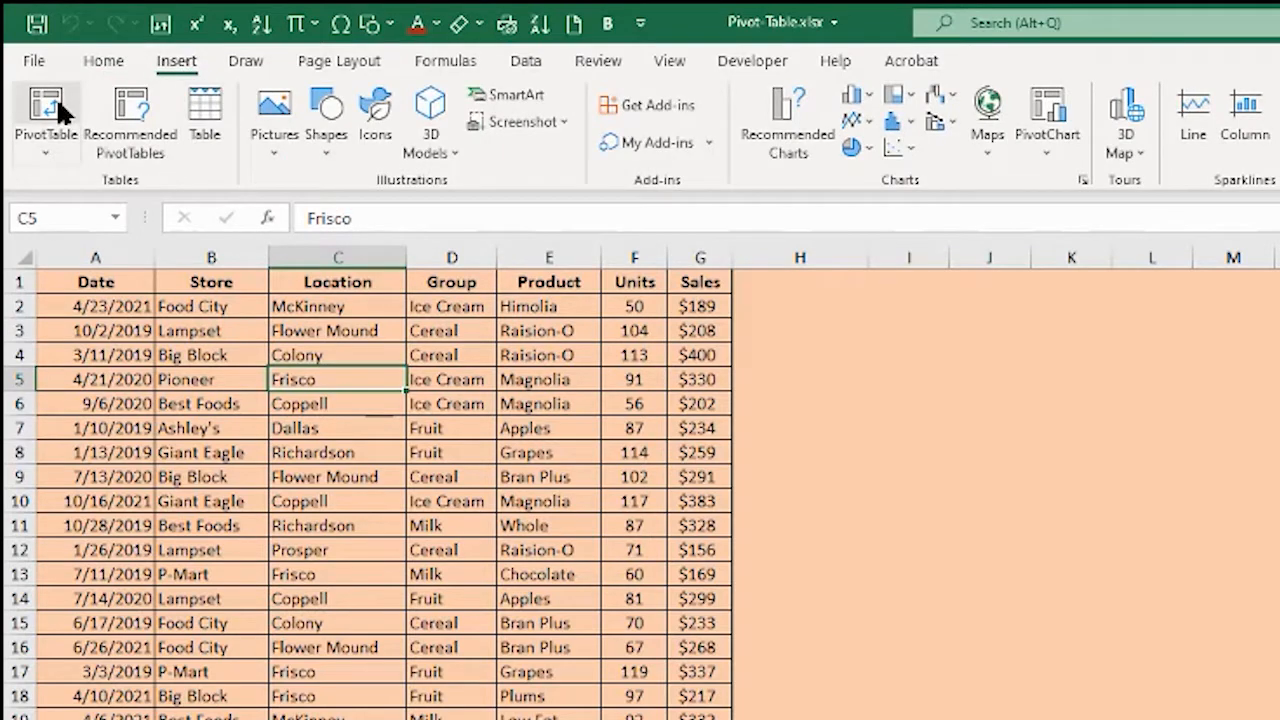
{"action": "left_click", "coordinate": [57, 110]}
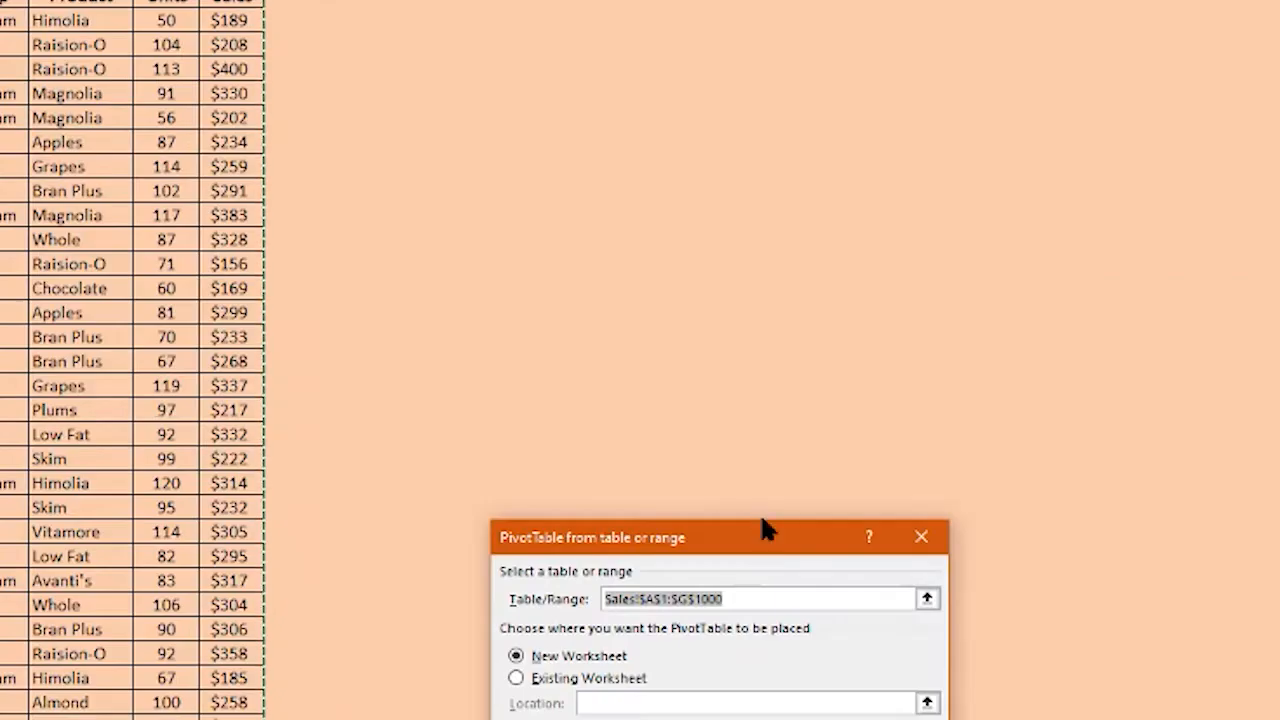
{"action": "left_click_drag", "start_coordinate": [762, 530], "coordinate": [762, 249]}
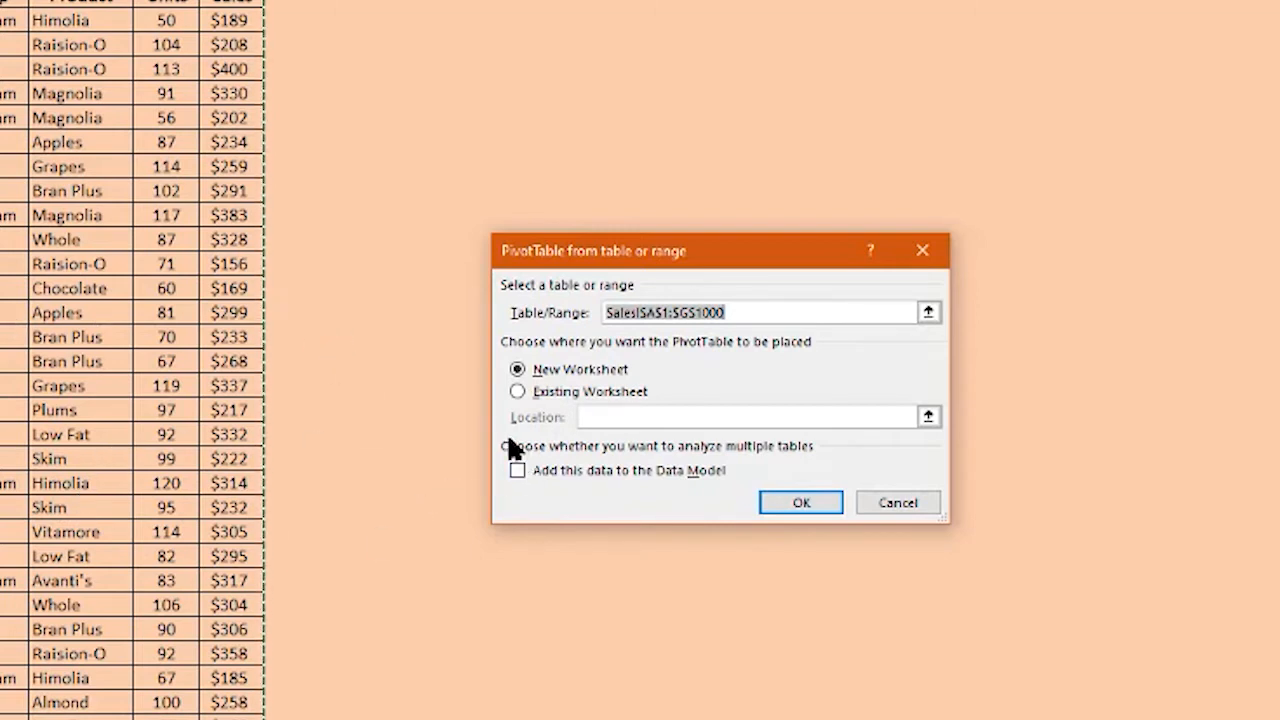
{"action": "left_click", "coordinate": [816, 502]}
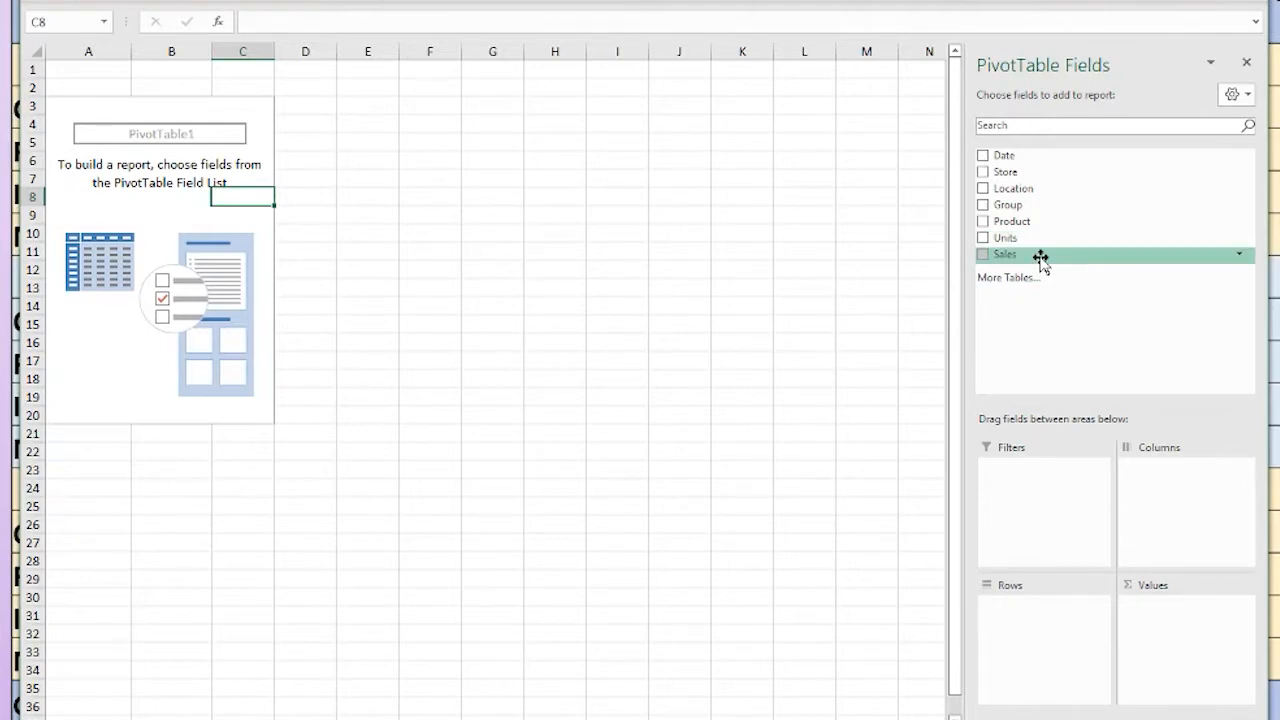
Step: Lay out the PivotTable with Sales as values, Group as rows and Store as columns, and narrow column B
{"action": "left_click_drag", "start_coordinate": [1040, 258], "coordinate": [1157, 607]}
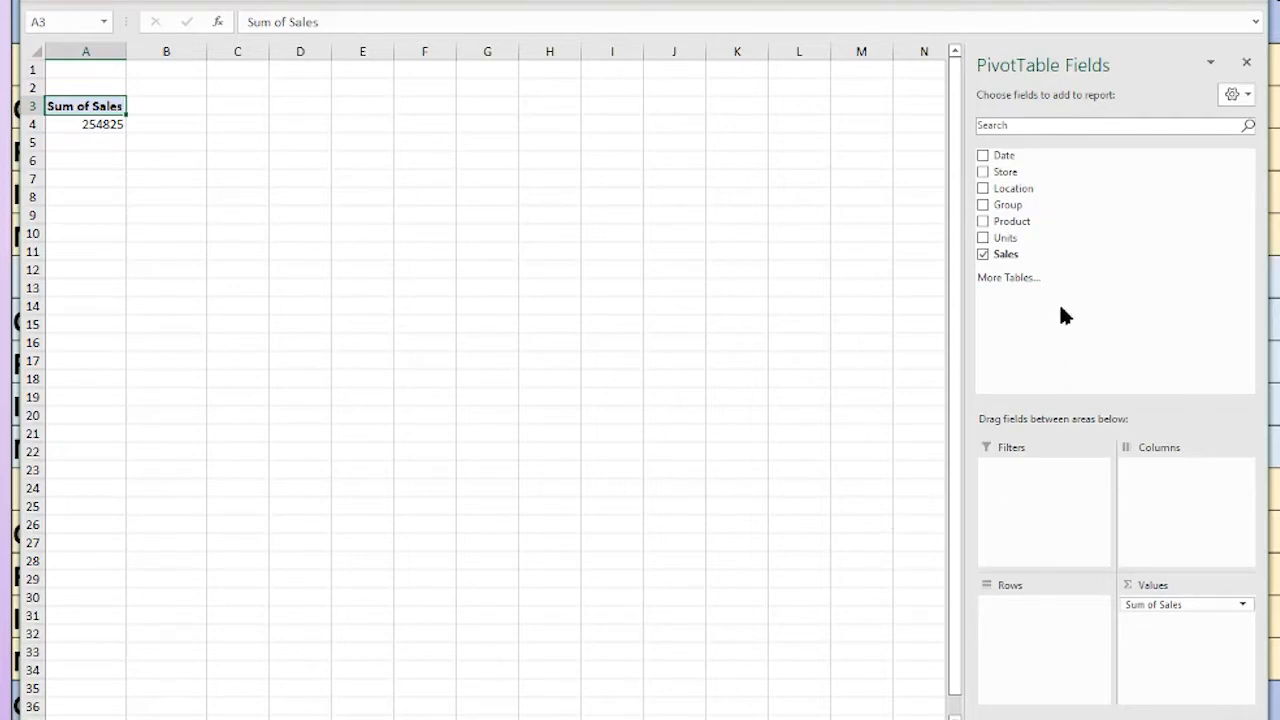
{"action": "left_click_drag", "start_coordinate": [1008, 207], "coordinate": [1032, 605]}
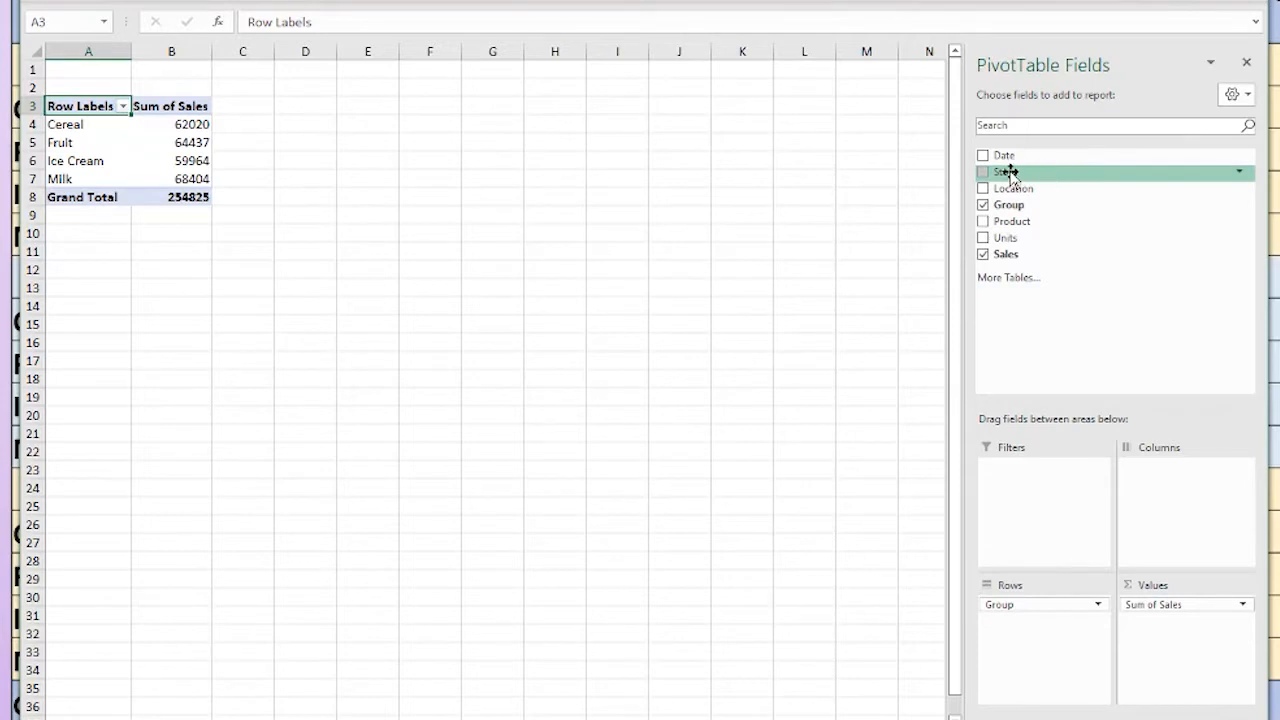
{"action": "left_click_drag", "start_coordinate": [1010, 174], "coordinate": [1165, 472]}
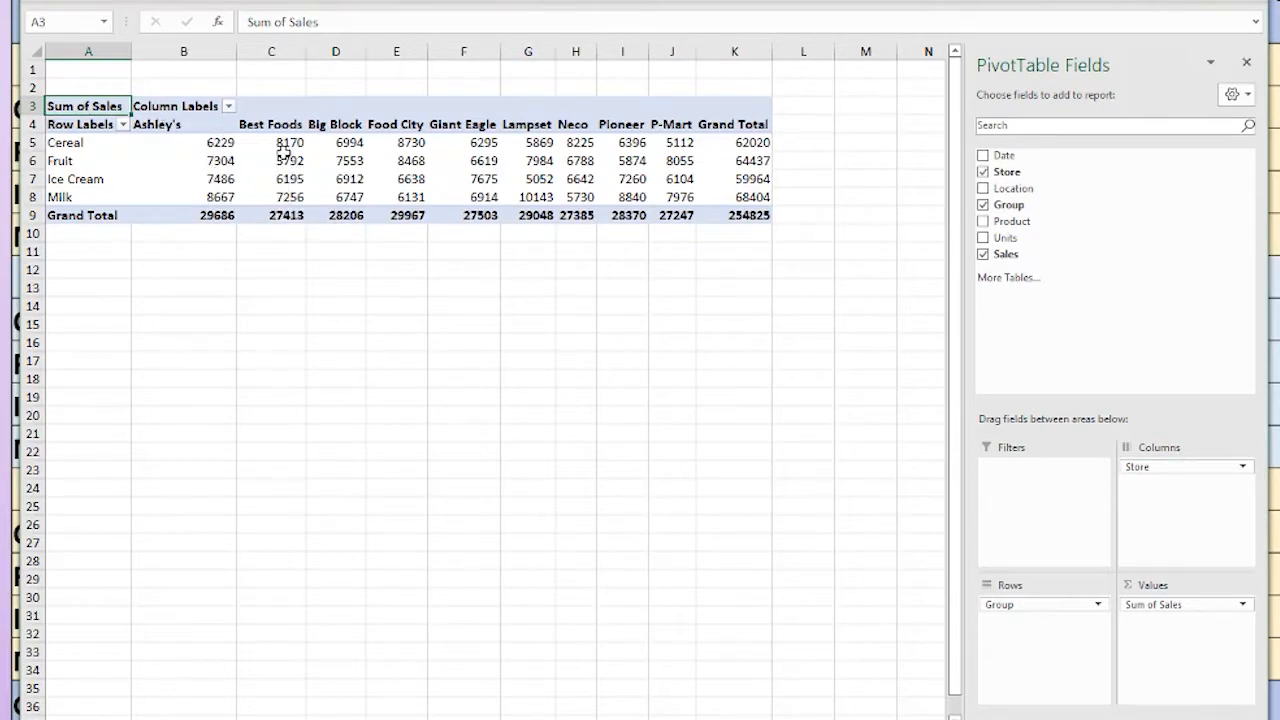
{"action": "left_click_drag", "start_coordinate": [237, 51], "coordinate": [202, 62]}
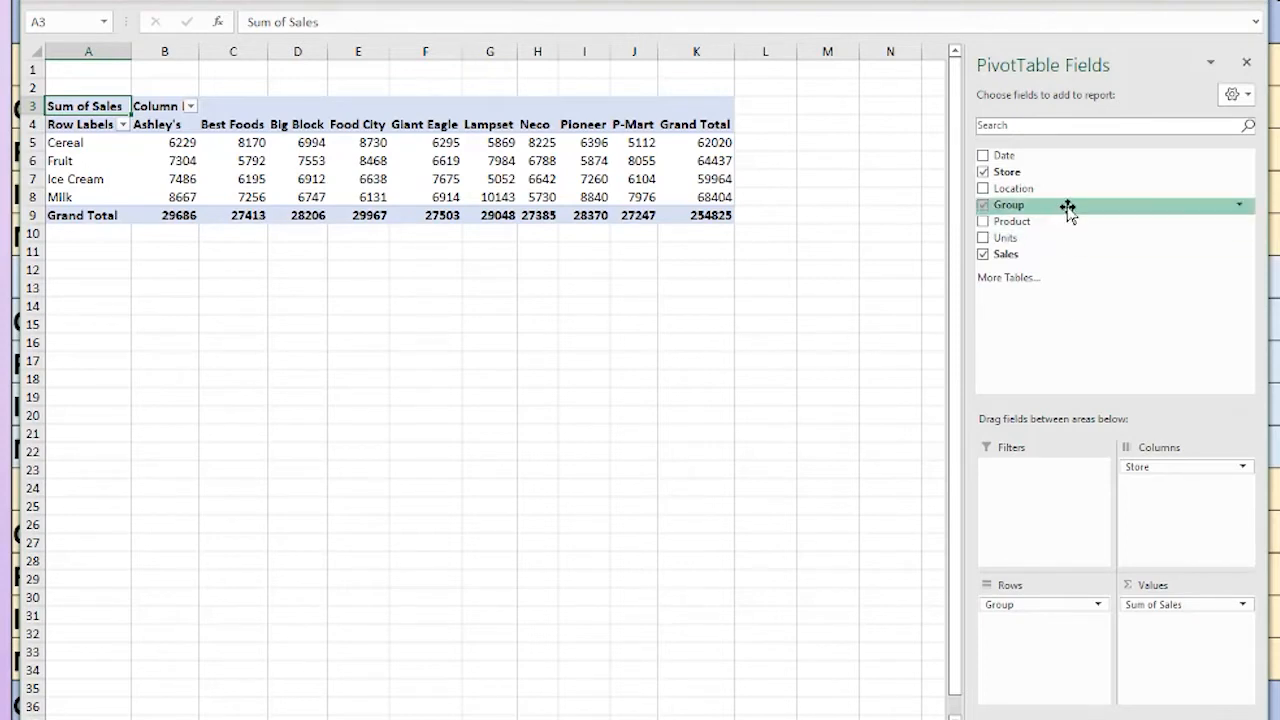
Step: Add Date to the PivotTable rows above Group and remove the Quarters and Date levels, keeping only Years
{"action": "left_click_drag", "start_coordinate": [1008, 158], "coordinate": [1040, 612]}
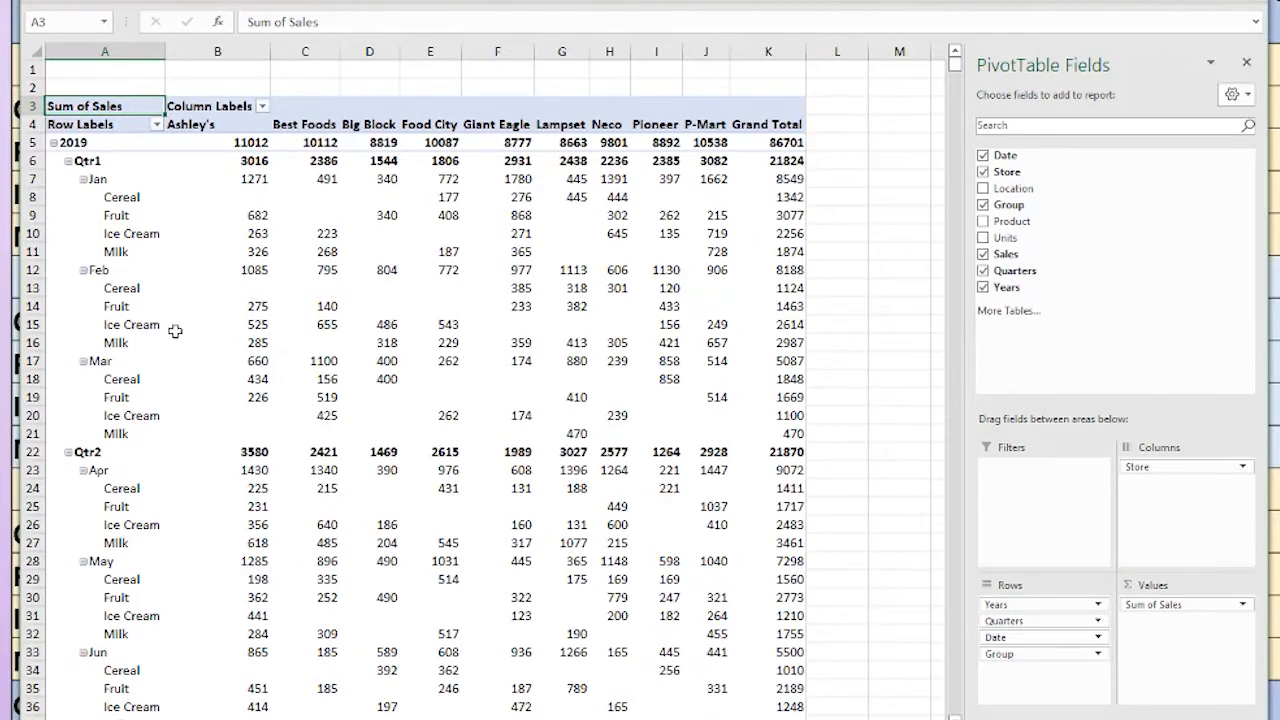
{"action": "mouse_move", "coordinate": [175, 331]}
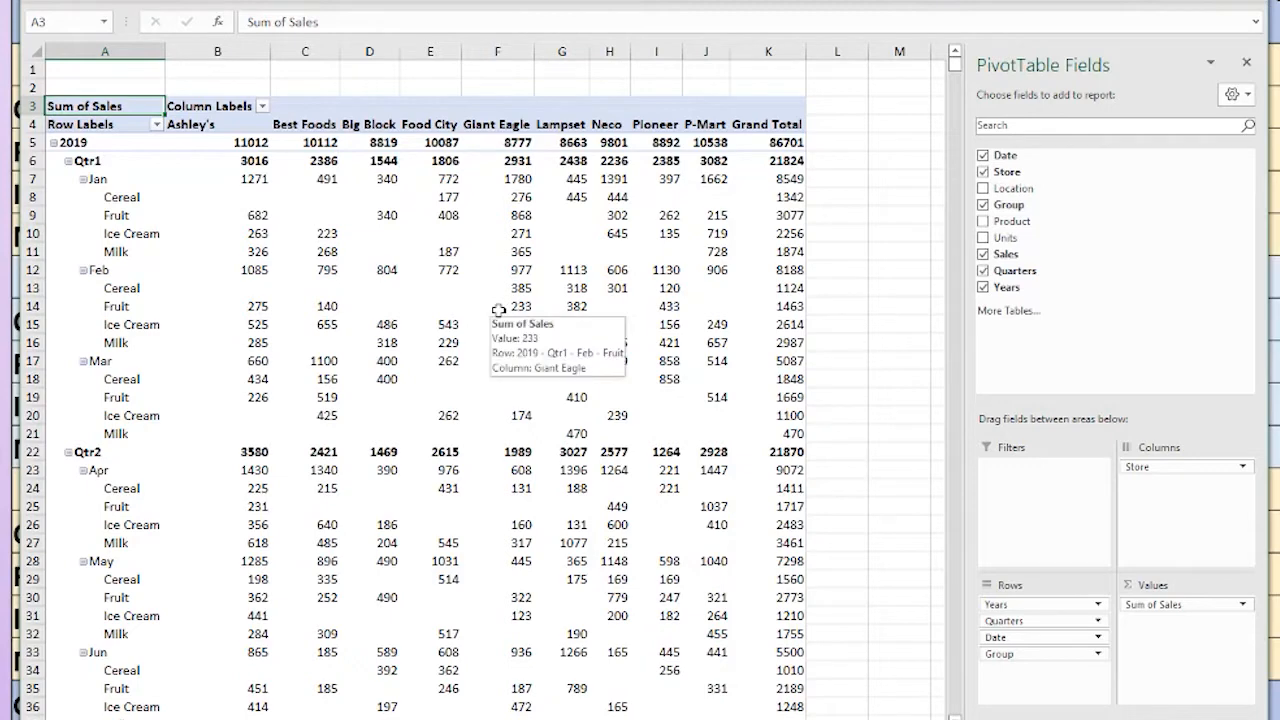
{"action": "left_click", "coordinate": [1048, 620]}
{"action": "left_click", "coordinate": [1025, 579]}
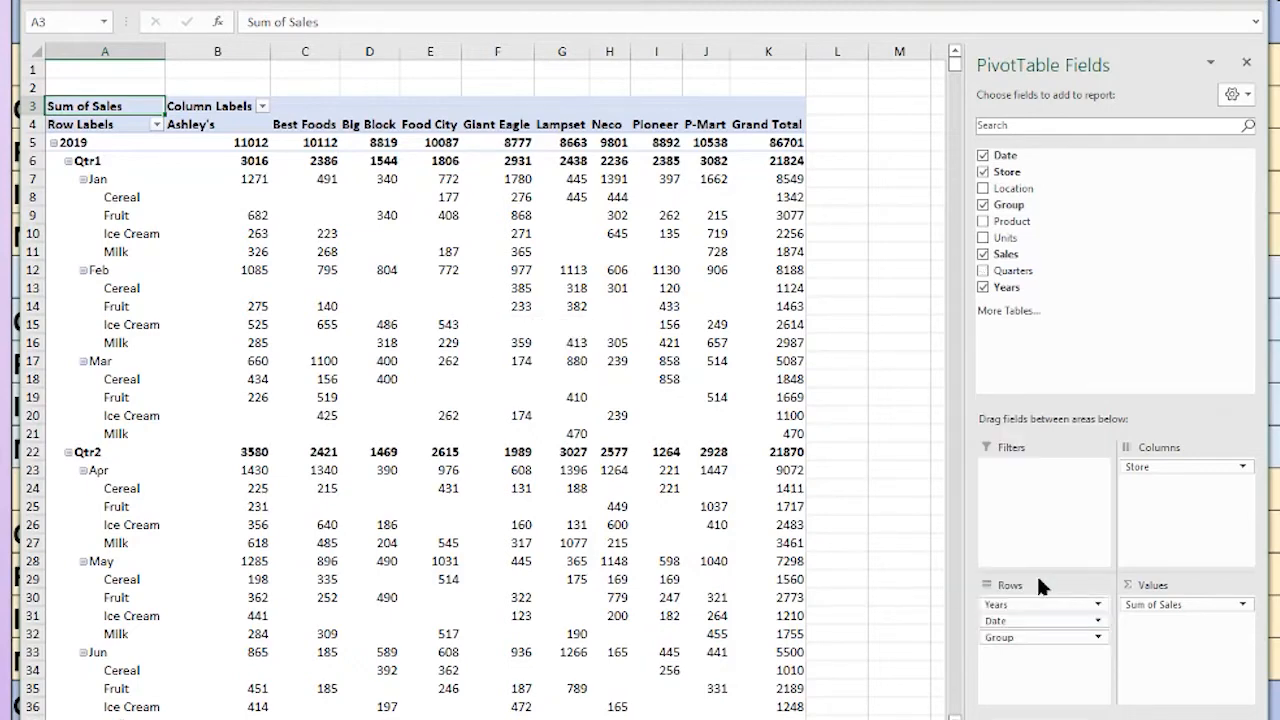
{"action": "left_click", "coordinate": [1036, 618]}
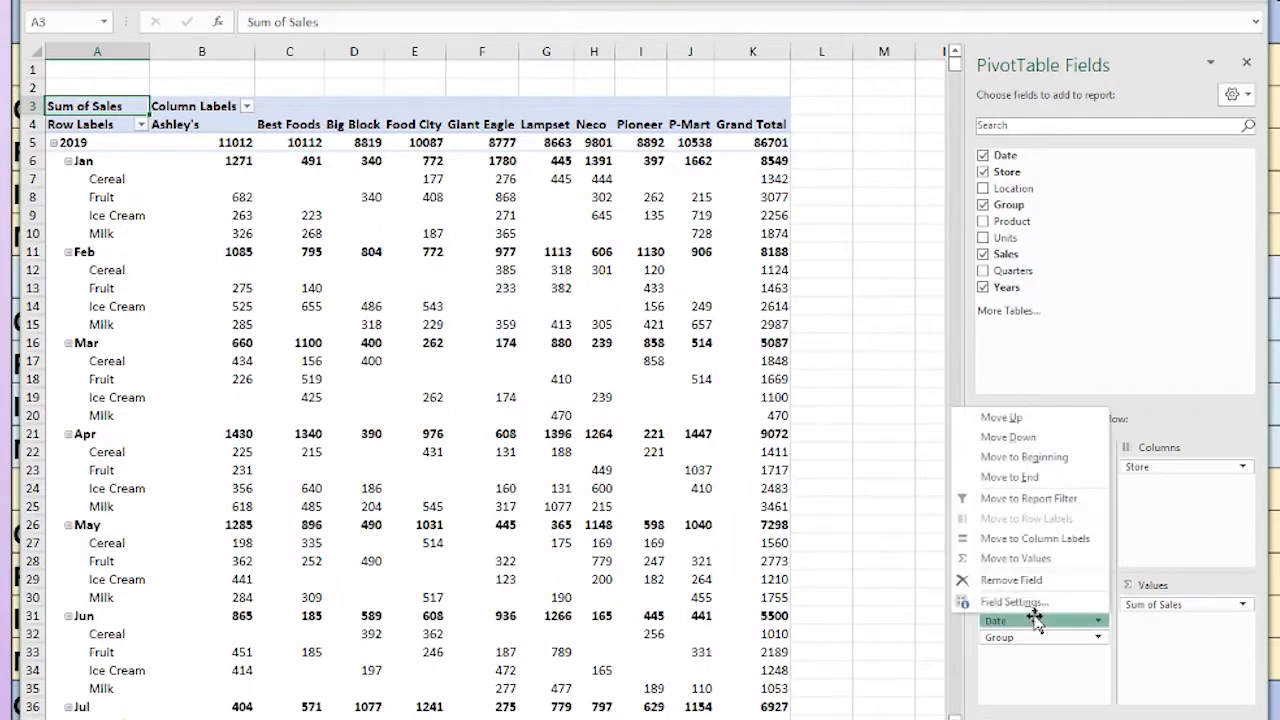
{"action": "left_click", "coordinate": [1021, 578]}
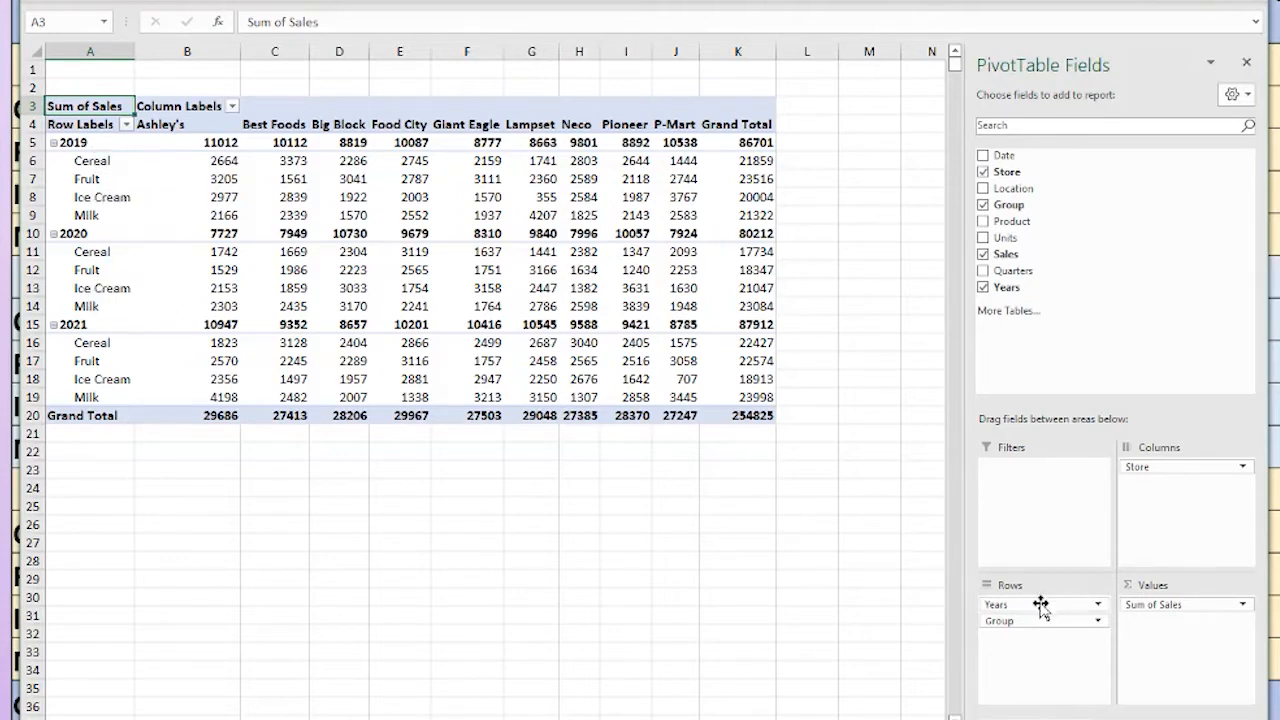
Step: Nest Years beneath Group in the PivotTable rows, and remove the Years field from the layout
{"action": "left_click_drag", "start_coordinate": [1040, 605], "coordinate": [1040, 648]}
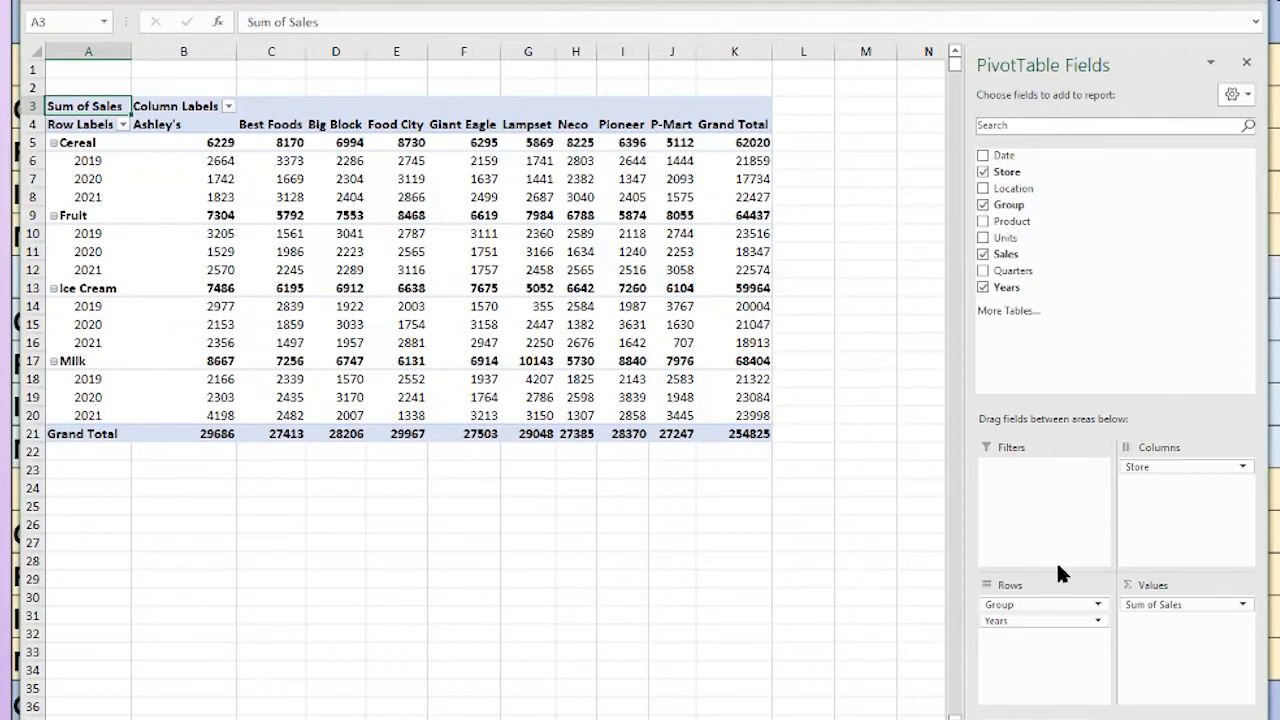
{"action": "left_click", "coordinate": [1038, 622]}
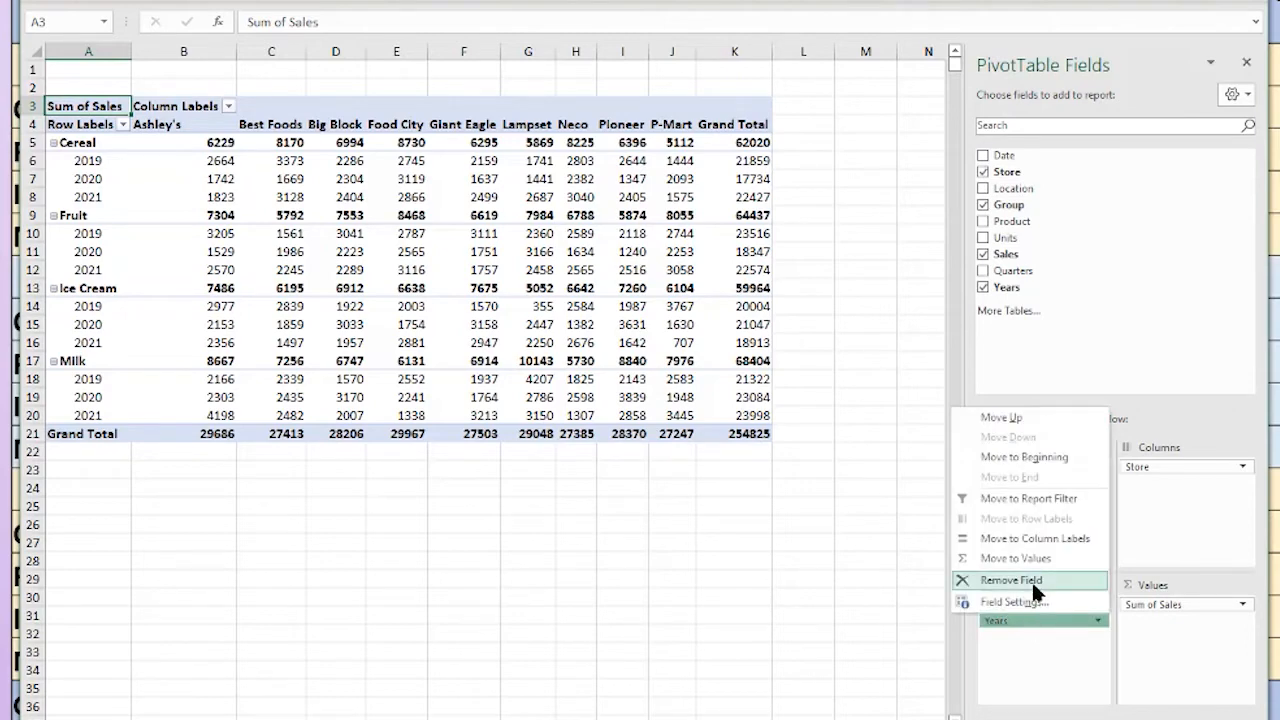
{"action": "left_click", "coordinate": [1033, 581]}
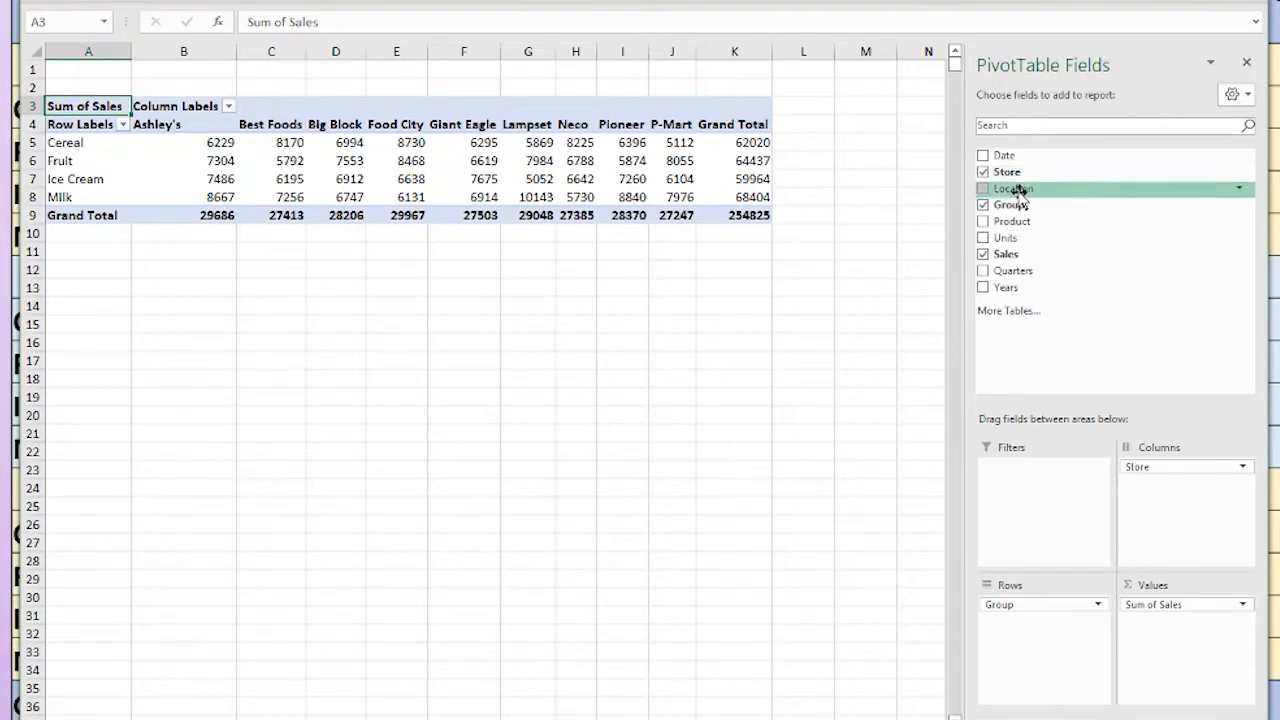
Step: Add Location to the PivotTable rows, reorder it beneath Group, and remove it from the layout
{"action": "left_click_drag", "start_coordinate": [1020, 192], "coordinate": [1027, 600]}
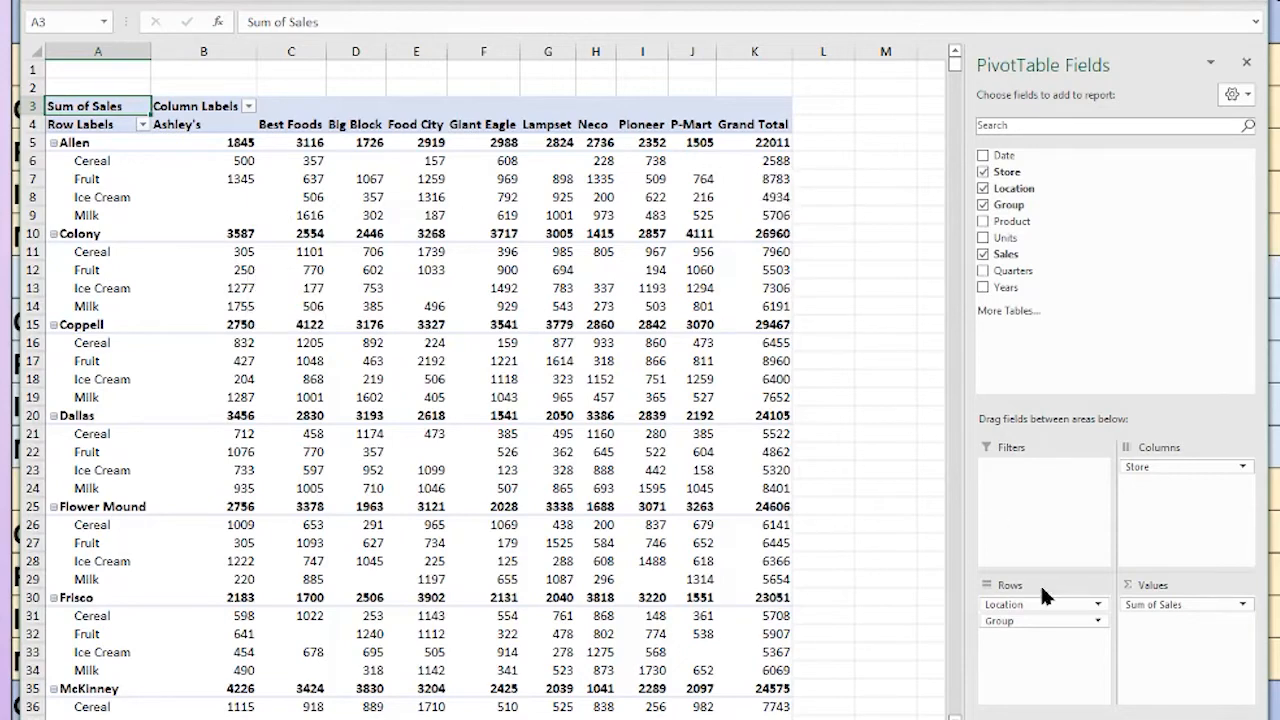
{"action": "left_click_drag", "start_coordinate": [1035, 605], "coordinate": [1043, 640]}
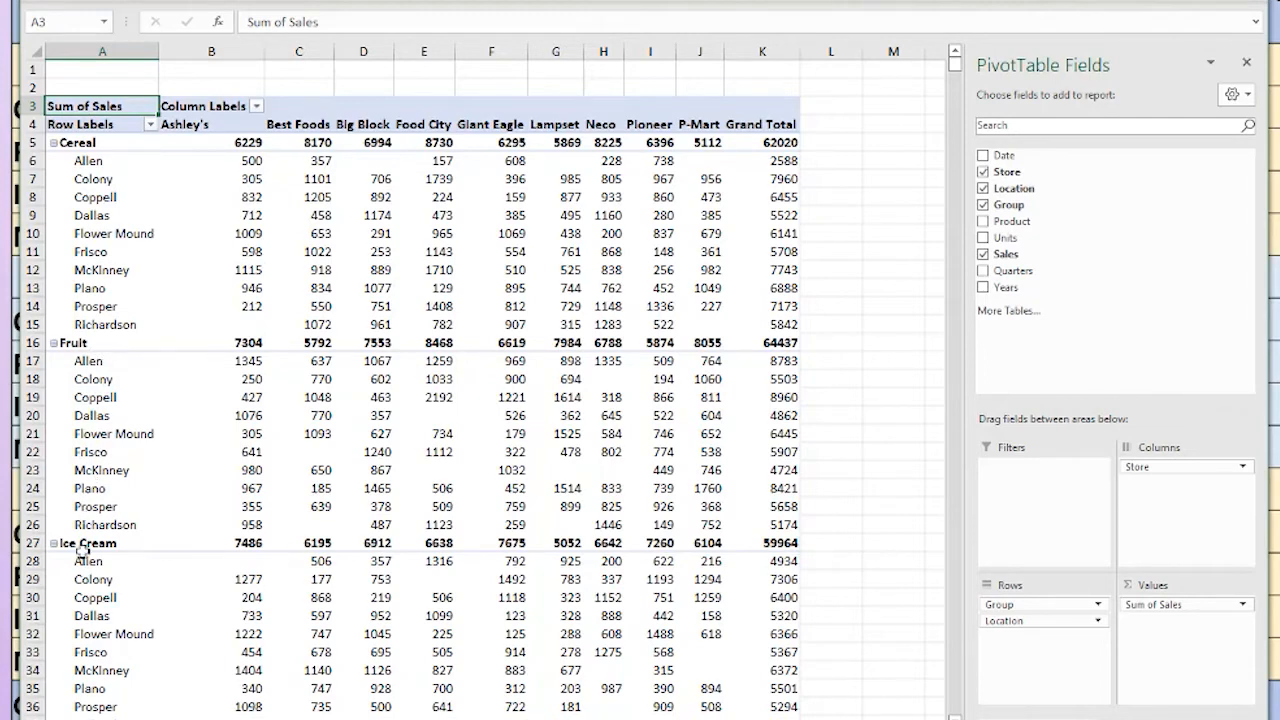
{"action": "left_click_drag", "start_coordinate": [1028, 622], "coordinate": [1007, 613]}
{"action": "left_click", "coordinate": [1012, 621]}
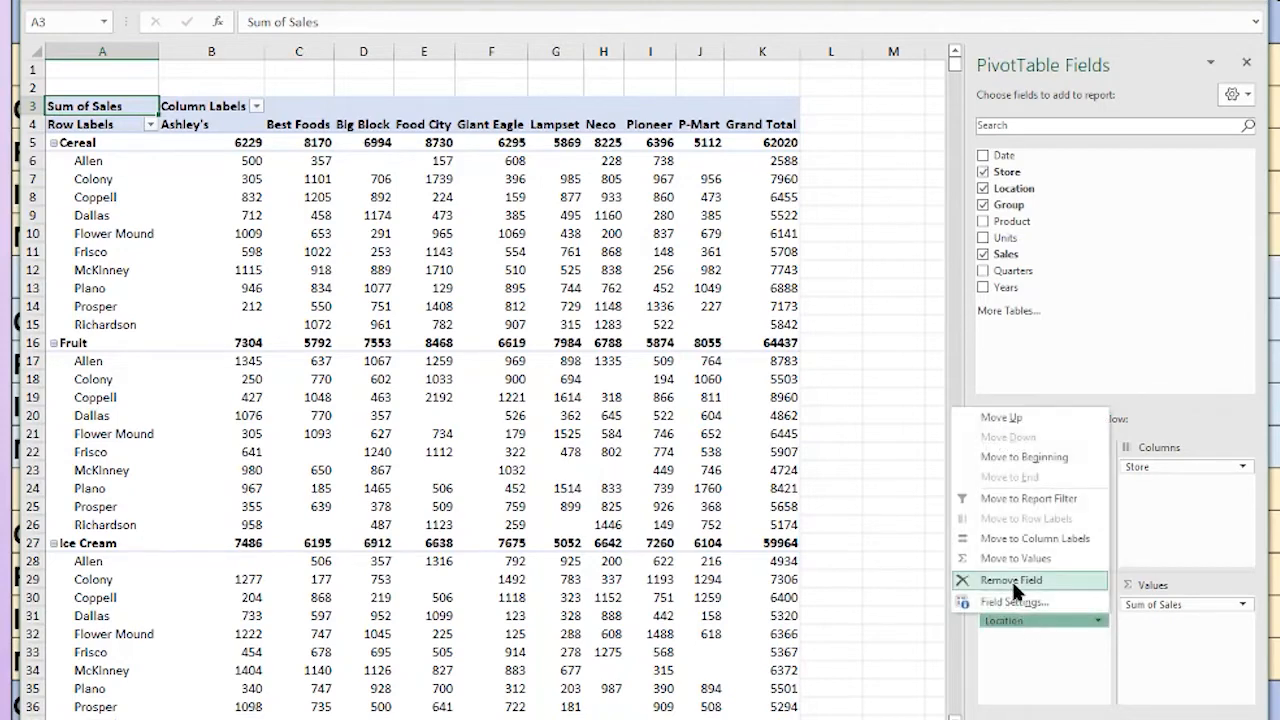
{"action": "left_click", "coordinate": [1012, 582]}
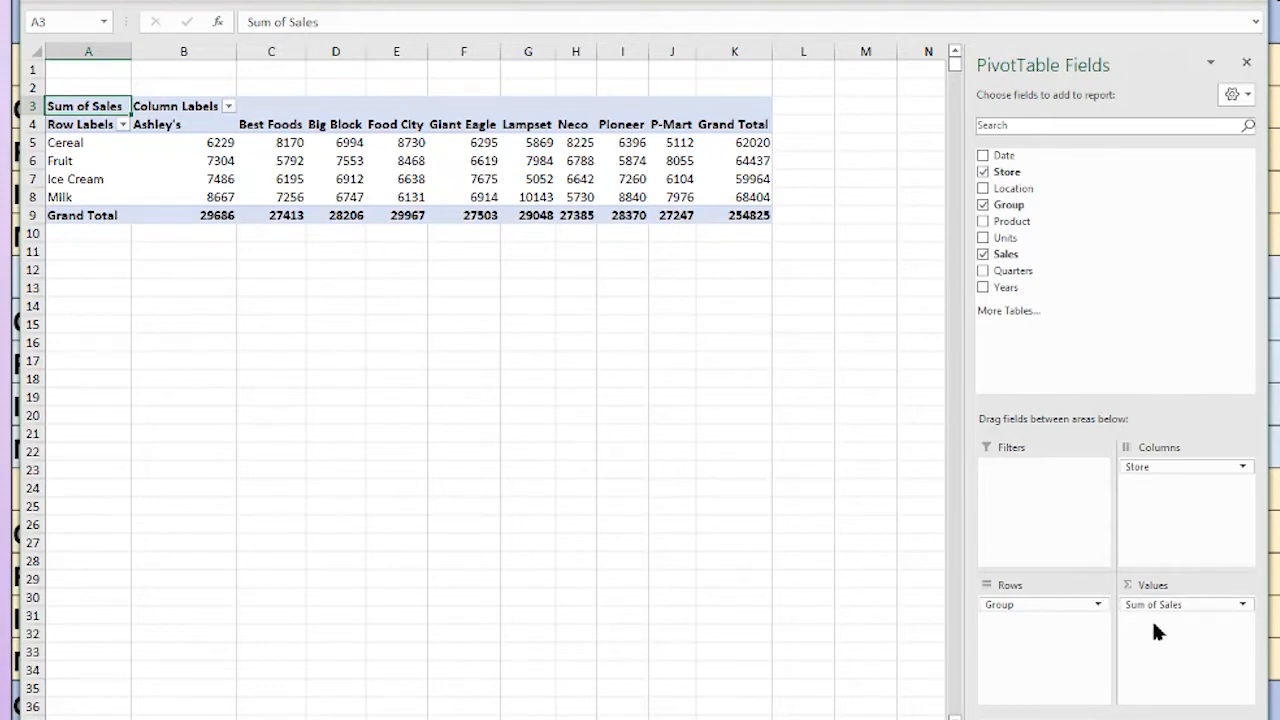
Step: Change the Sales value field to summarize by Average
{"action": "left_click", "coordinate": [1245, 607]}
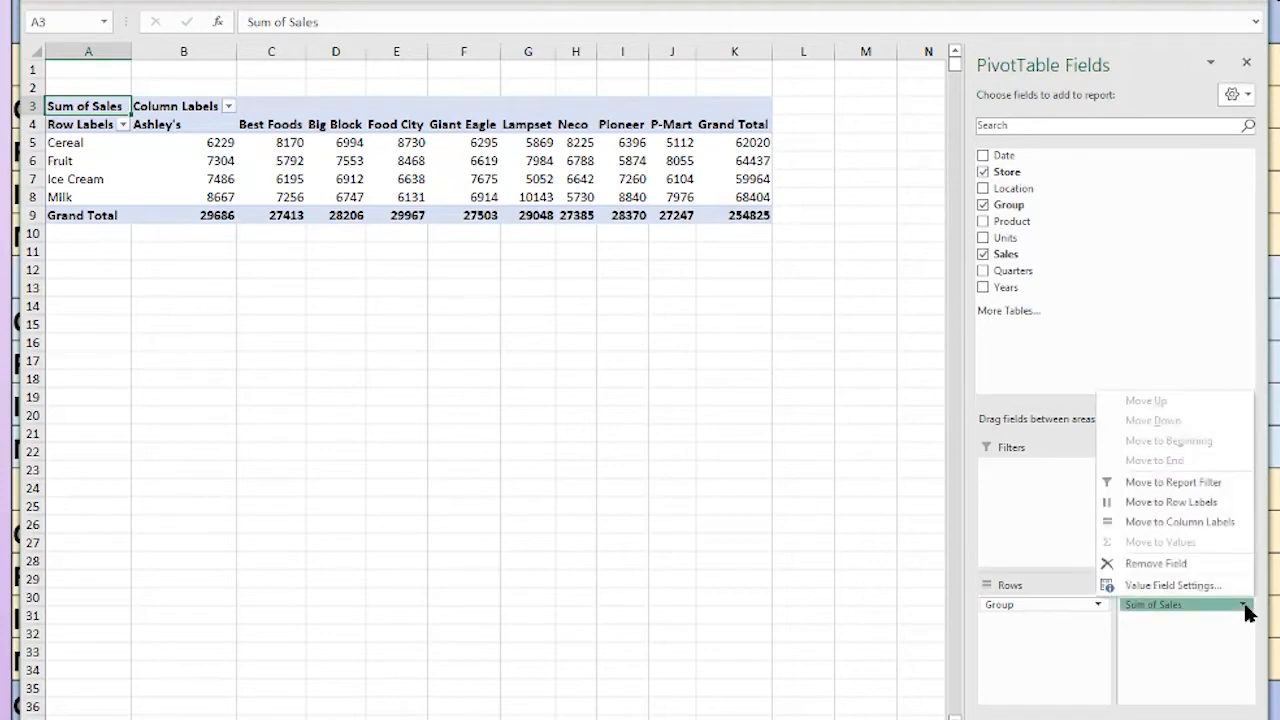
{"action": "left_click", "coordinate": [1172, 586]}
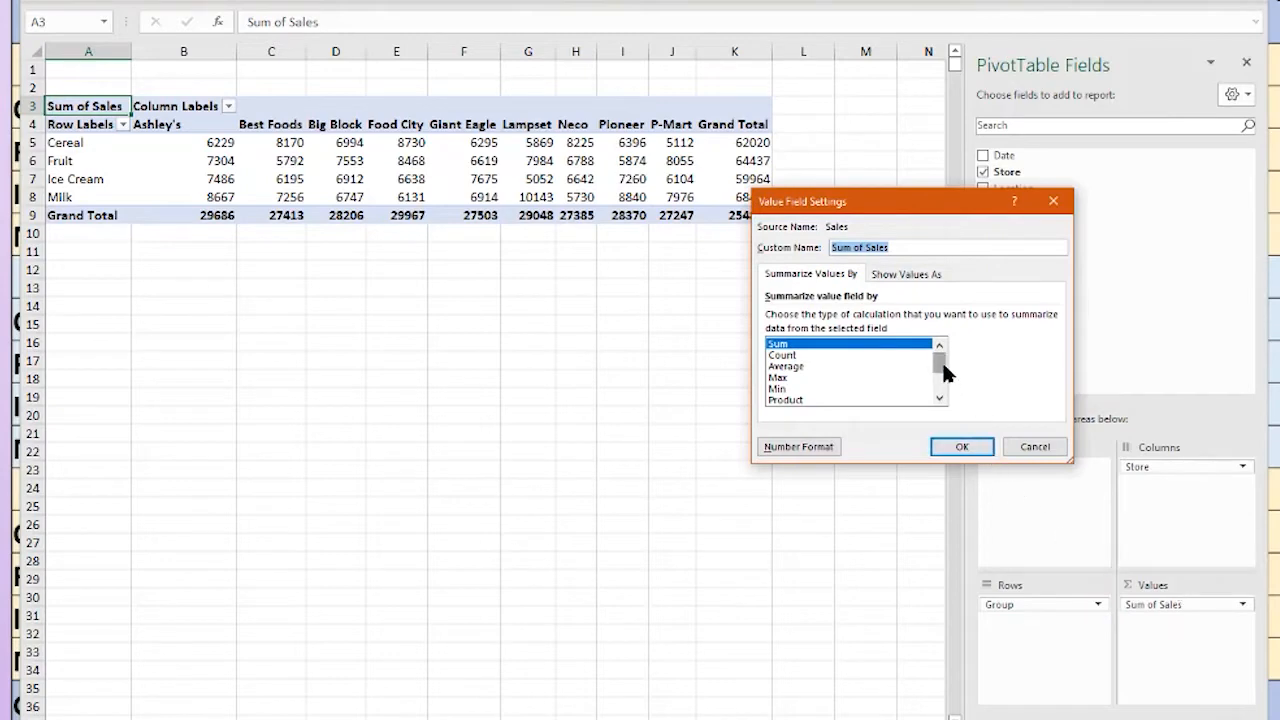
{"action": "mouse_move", "coordinate": [943, 370]}
{"action": "left_mouse_down"}
{"action": "mouse_move", "coordinate": [945, 390]}
{"action": "mouse_move", "coordinate": [940, 360]}
{"action": "left_mouse_up"}
{"action": "left_click", "coordinate": [808, 367]}
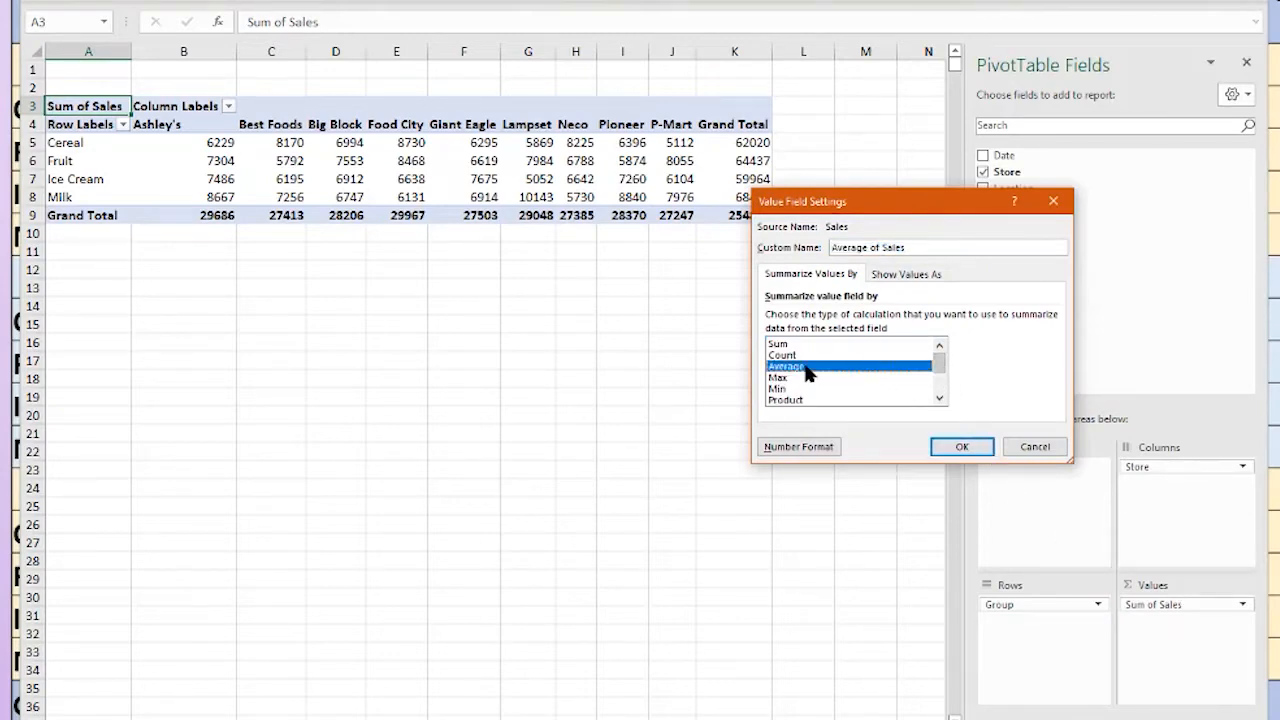
{"action": "left_click", "coordinate": [962, 446]}
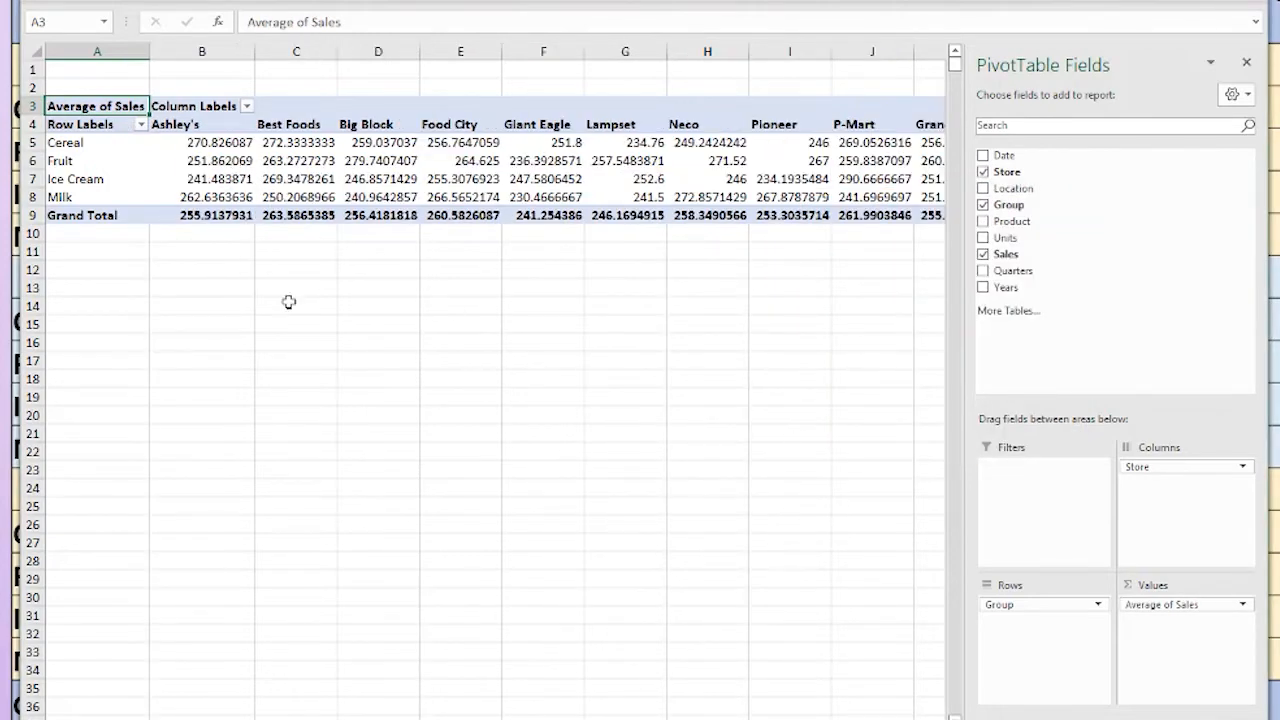
Step: Change the Sales value field to summarize by Max
{"action": "left_click", "coordinate": [1245, 605]}
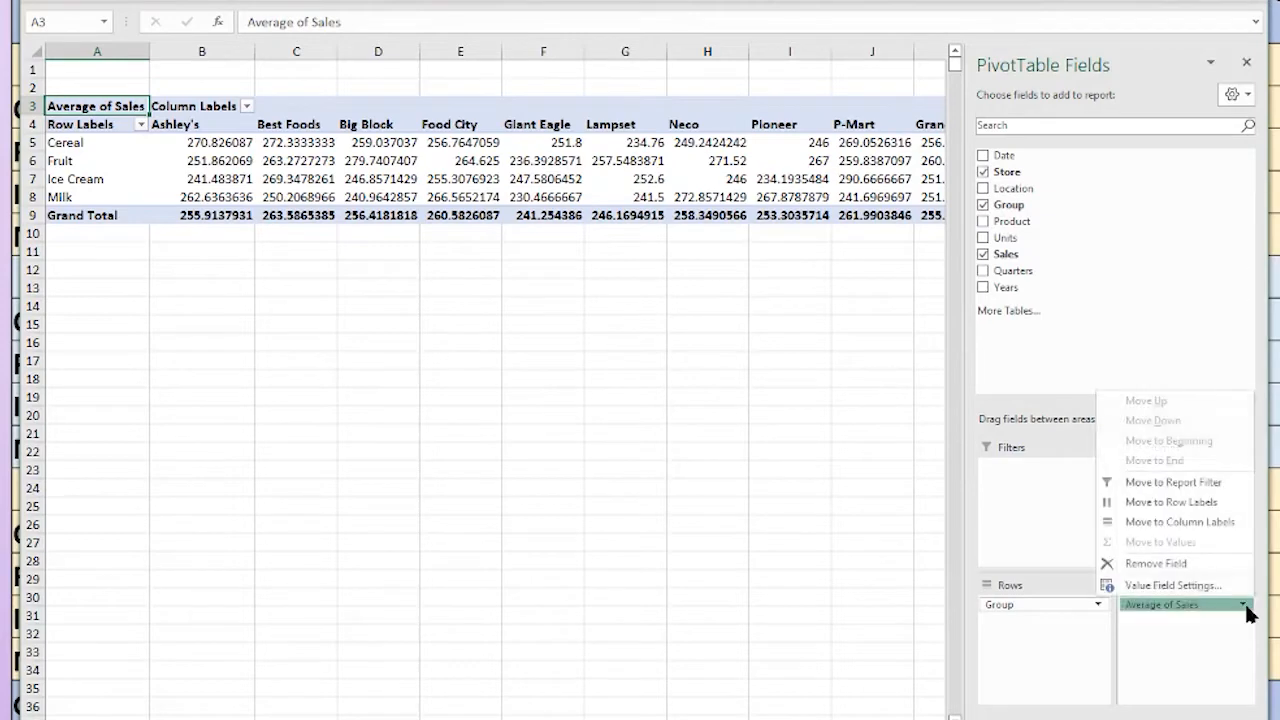
{"action": "left_click", "coordinate": [1191, 588]}
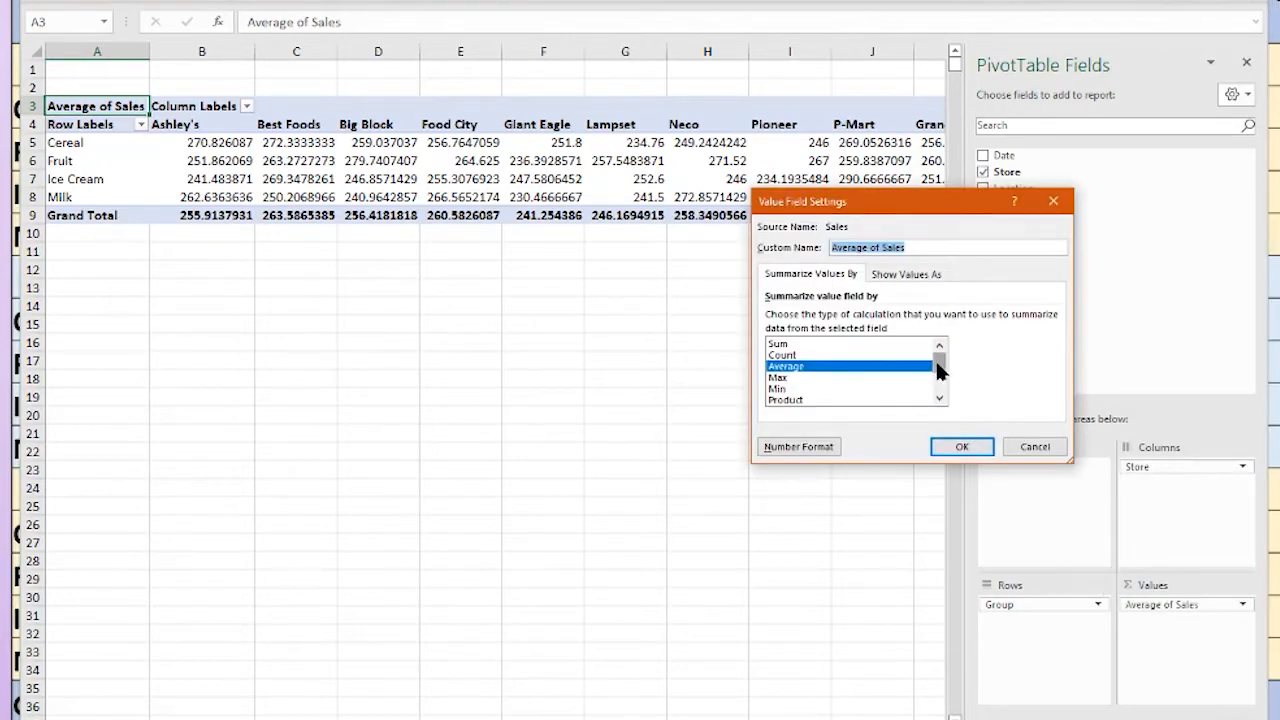
{"action": "left_click", "coordinate": [787, 379]}
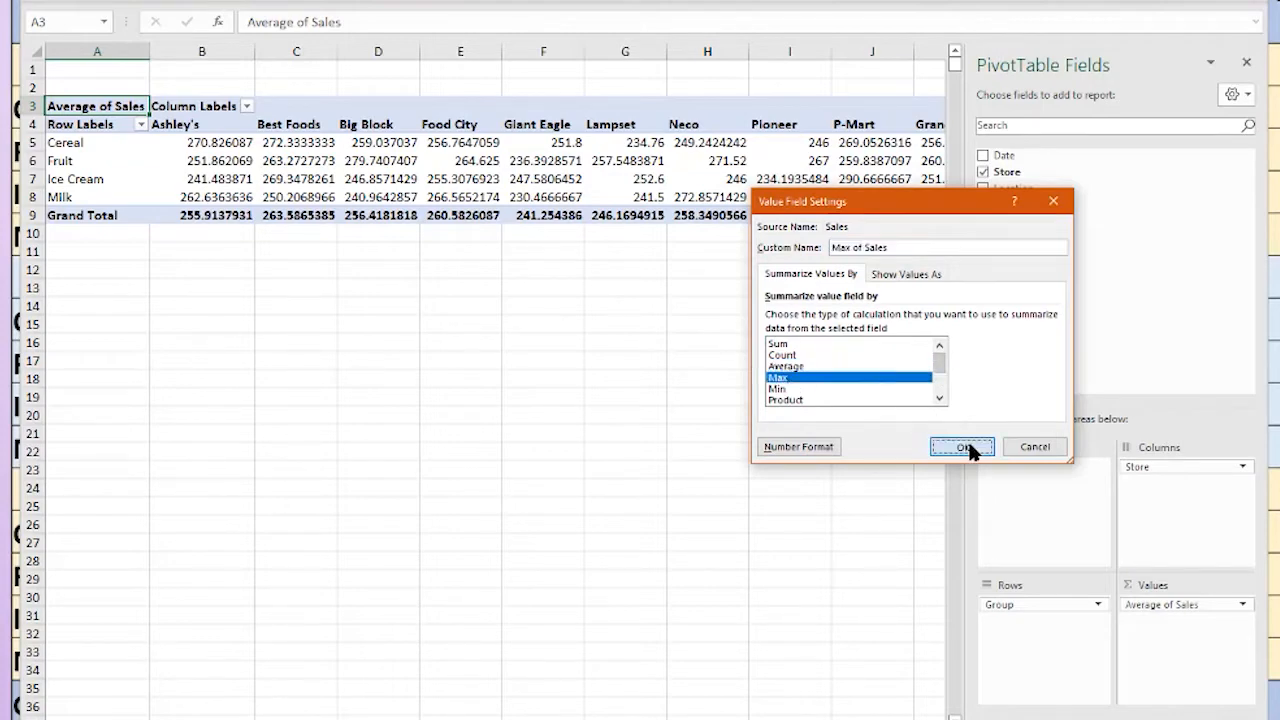
{"action": "left_click", "coordinate": [966, 442]}
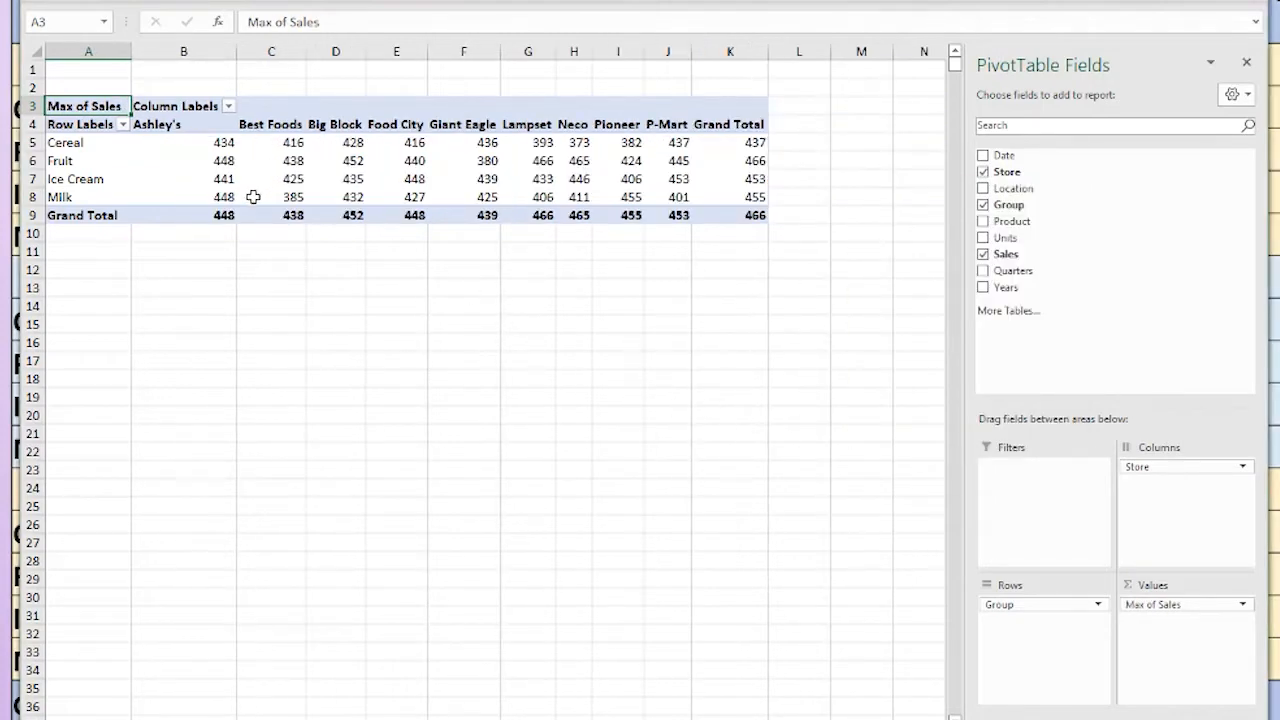
Step: Set the Sales value field's calculation back to Sum
{"action": "left_click", "coordinate": [1243, 605]}
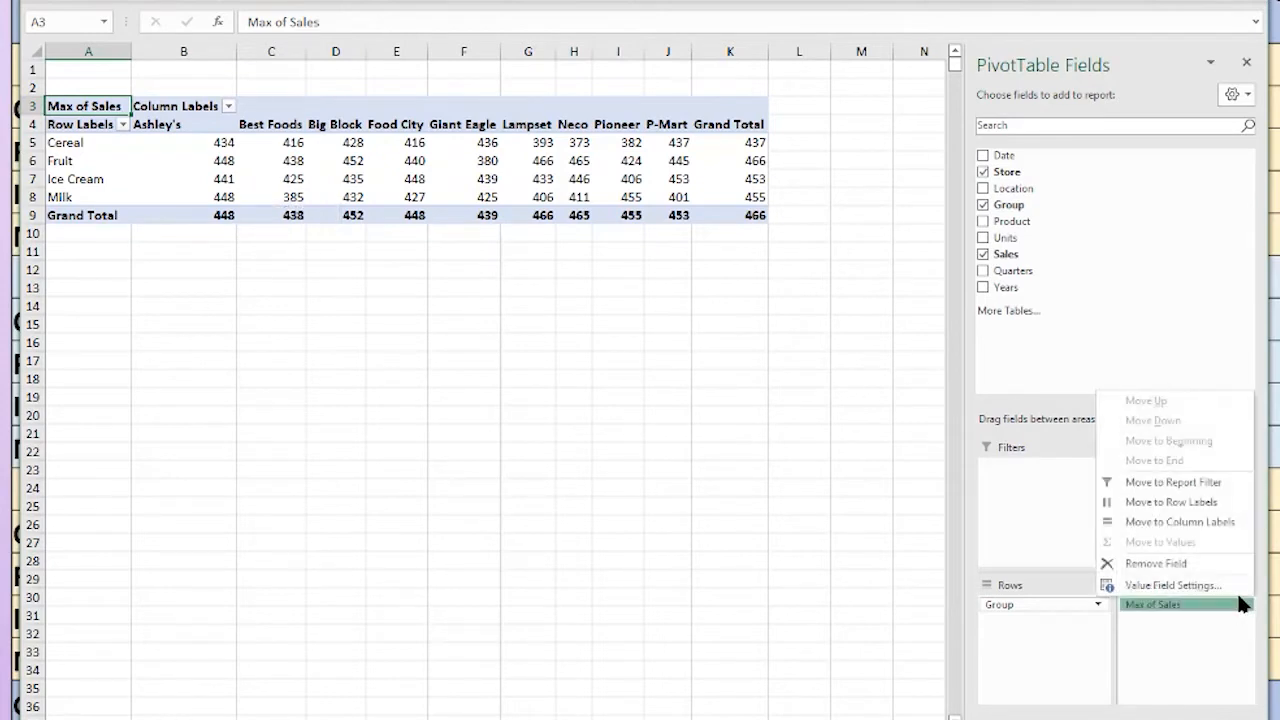
{"action": "left_click", "coordinate": [1113, 586]}
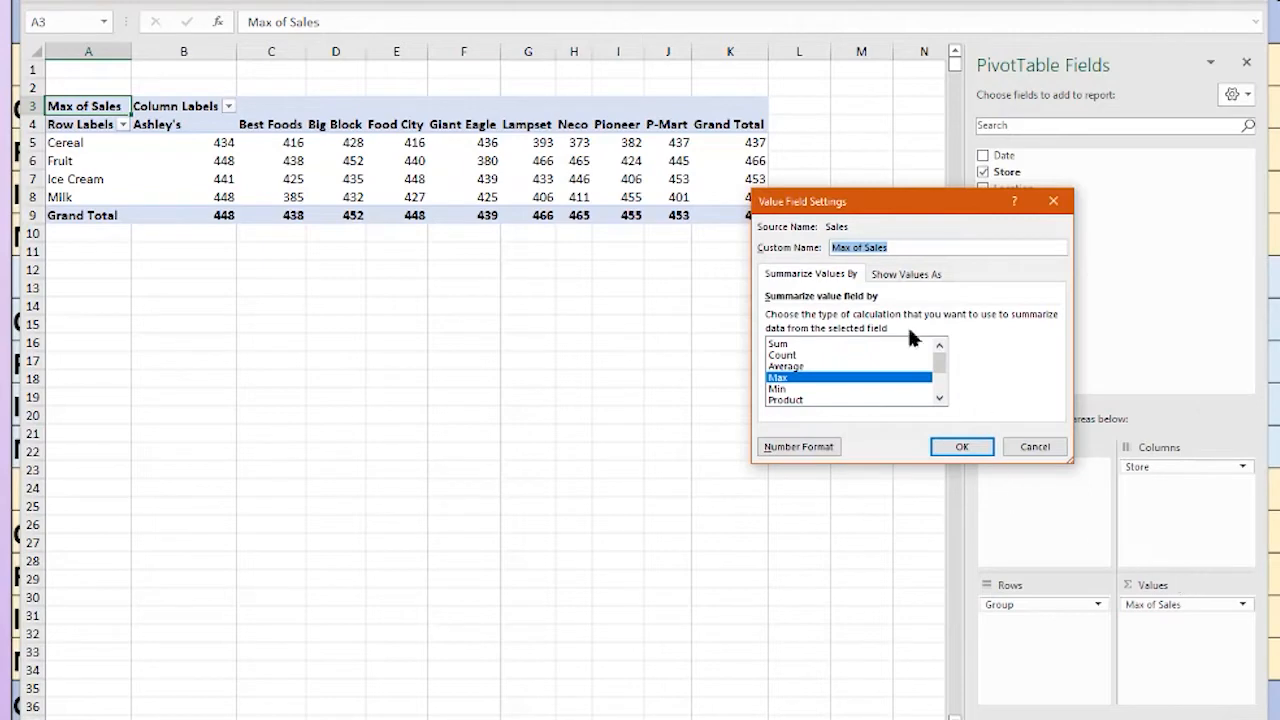
{"action": "left_click", "coordinate": [786, 345]}
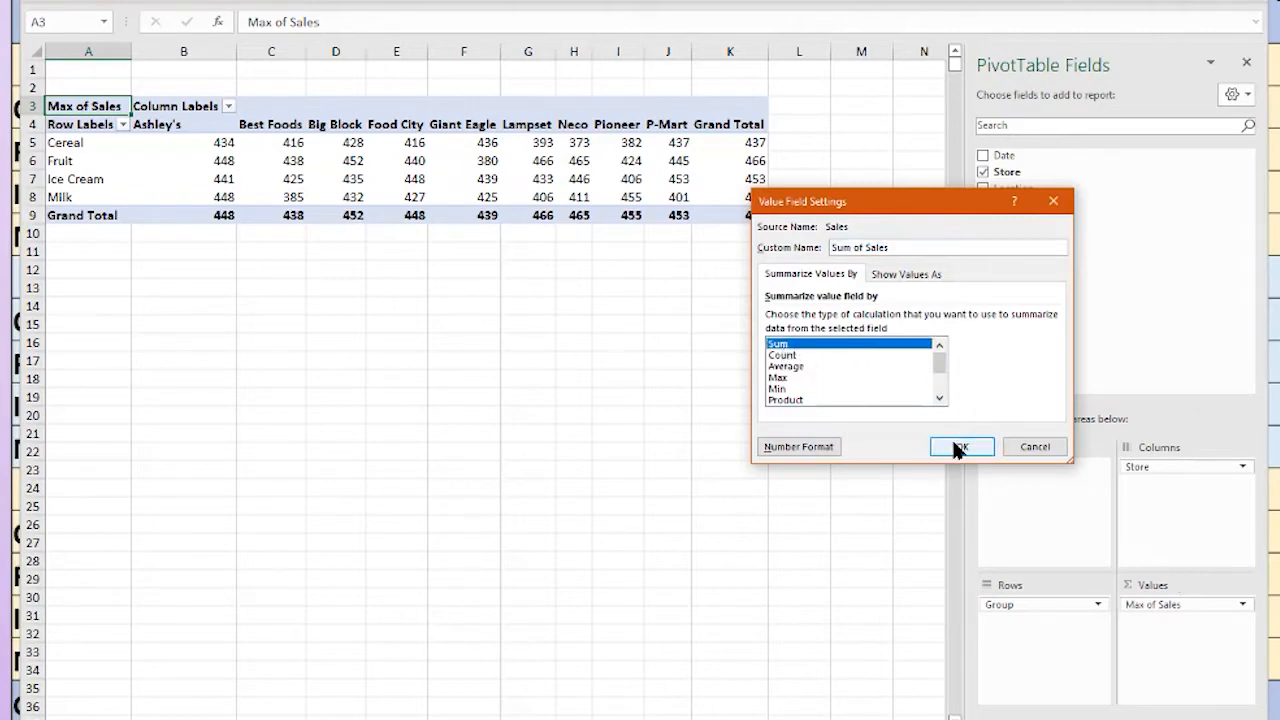
{"action": "left_click", "coordinate": [956, 447]}
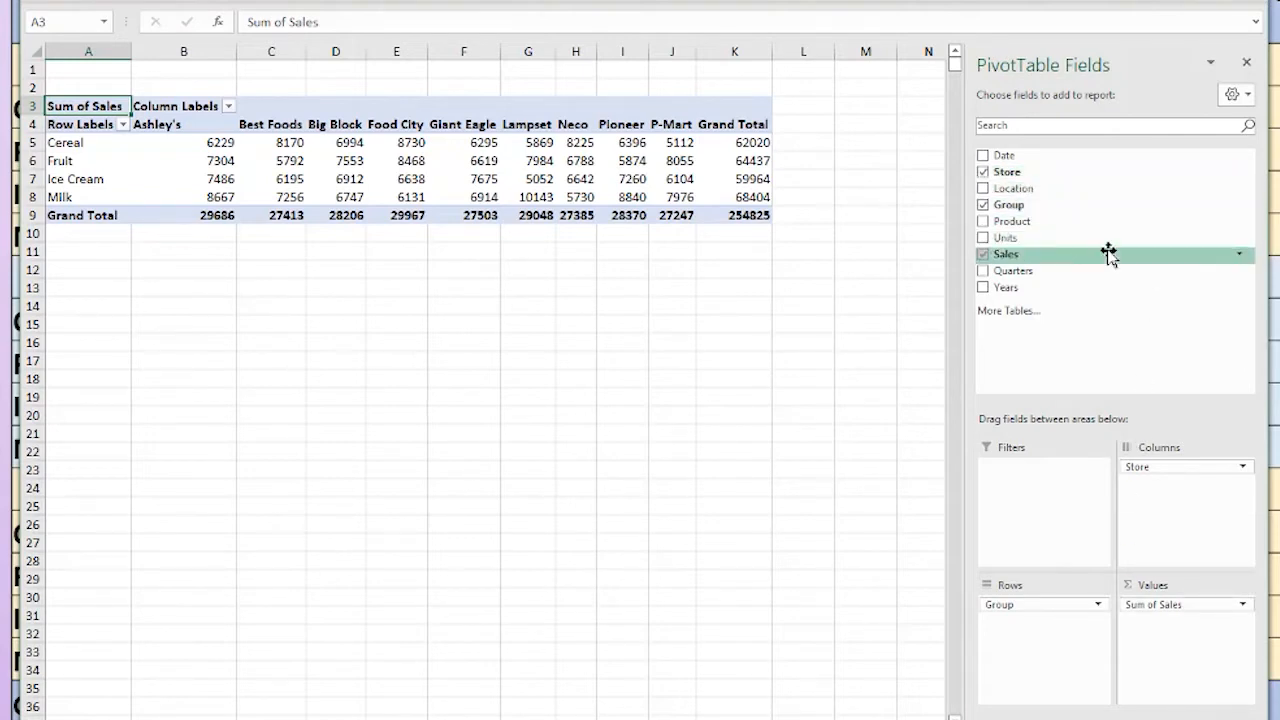
Step: Replace Sales with Units in the PivotTable values and add Product beneath Group in the rows
{"action": "left_click", "coordinate": [1178, 604]}
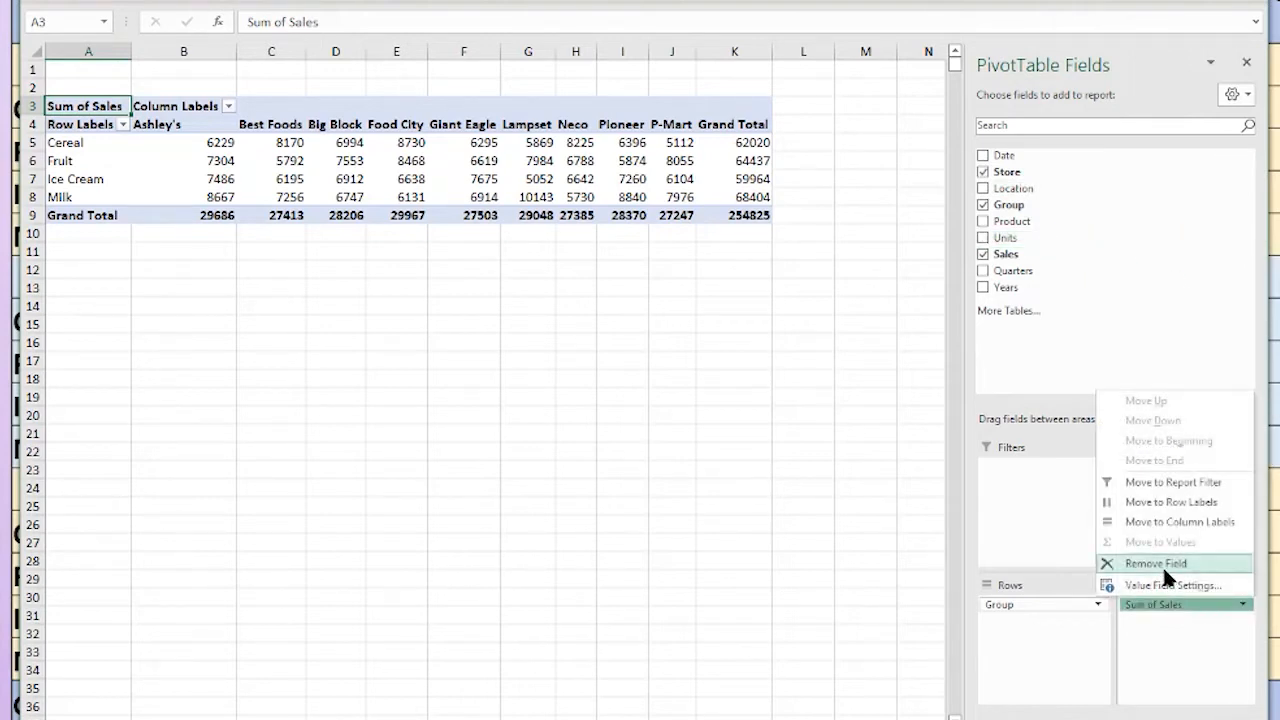
{"action": "left_click", "coordinate": [1162, 565]}
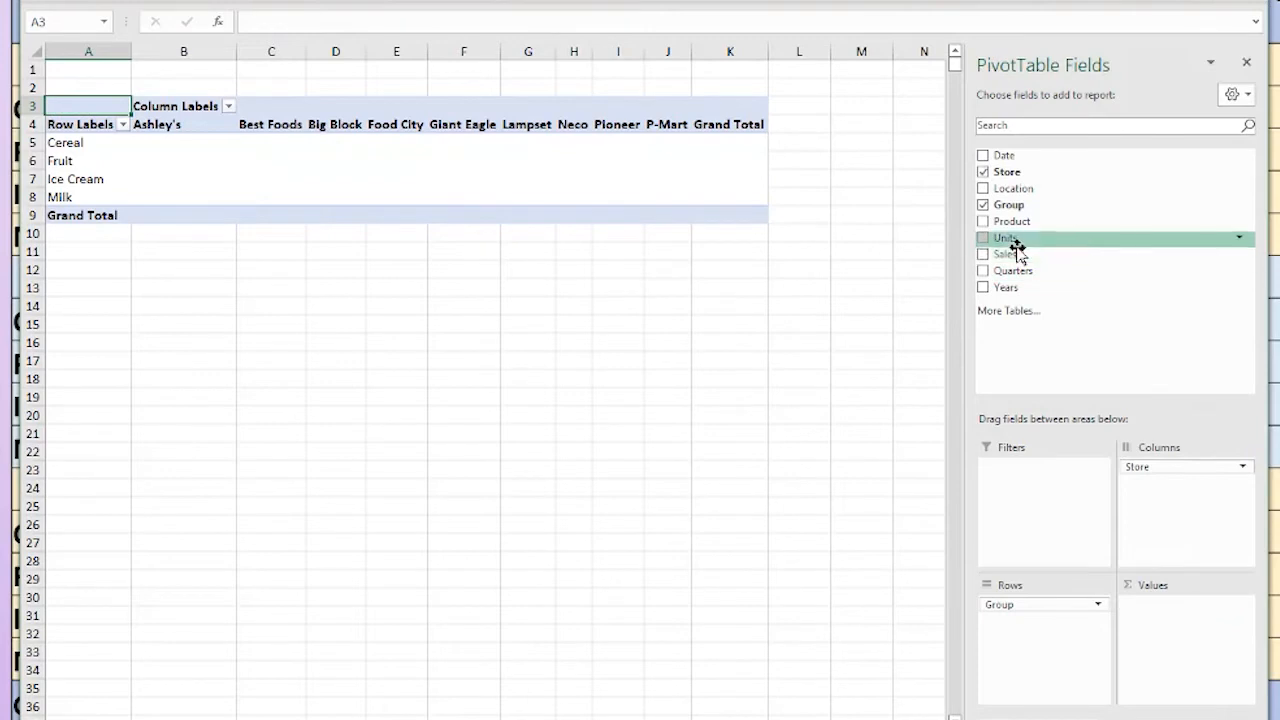
{"action": "left_click_drag", "start_coordinate": [1006, 239], "coordinate": [1160, 645]}
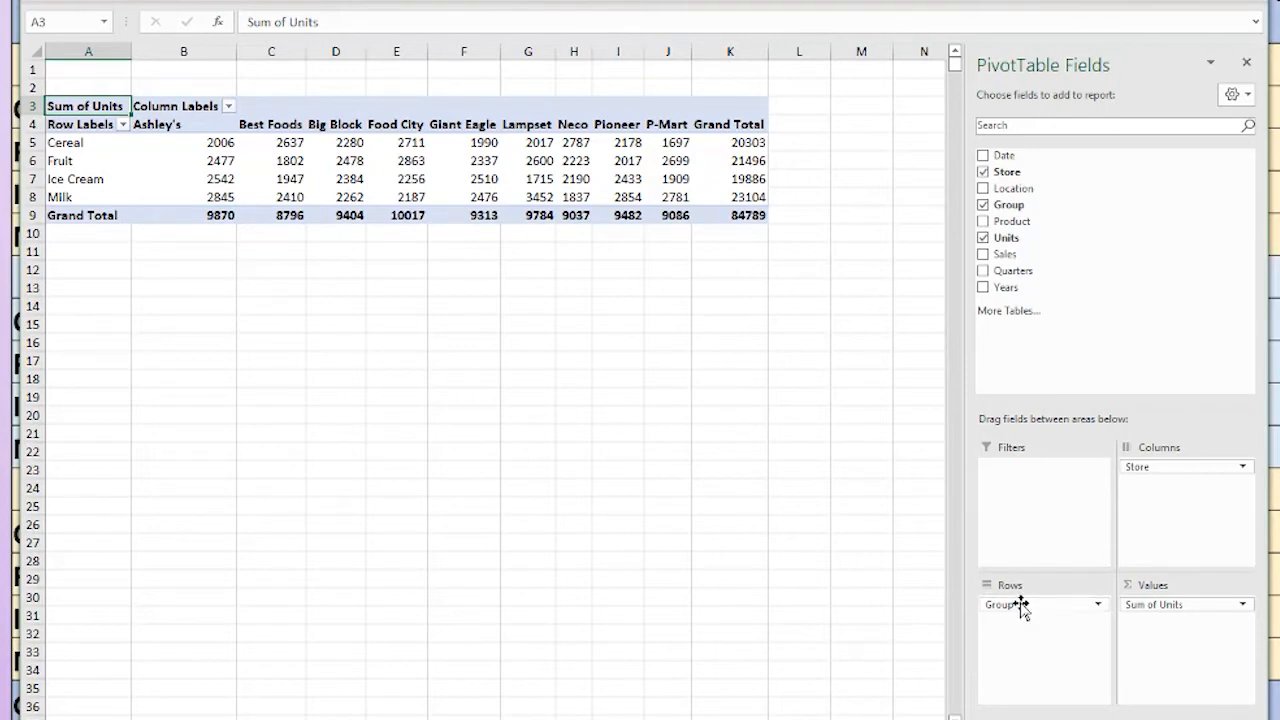
{"action": "left_click_drag", "start_coordinate": [1015, 225], "coordinate": [1060, 633]}
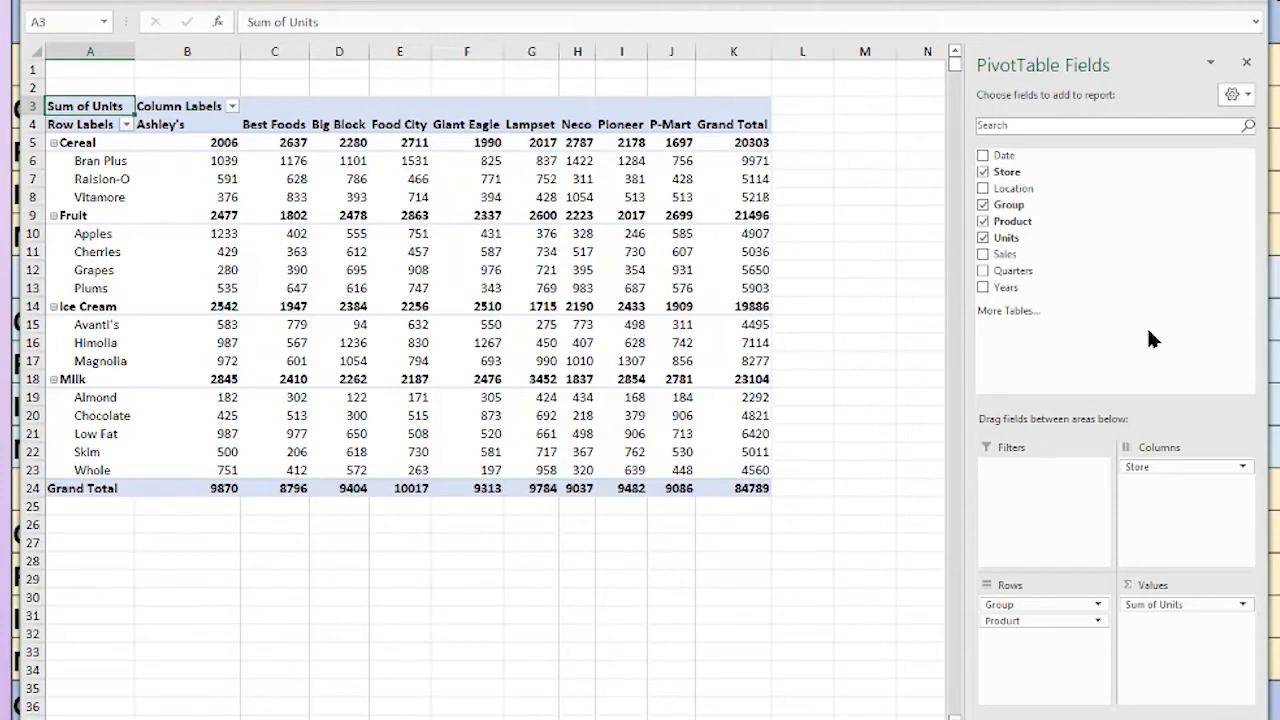
Step: Add Location as a report filter and filter the PivotTable to Plano
{"action": "left_click_drag", "start_coordinate": [1032, 190], "coordinate": [1045, 479]}
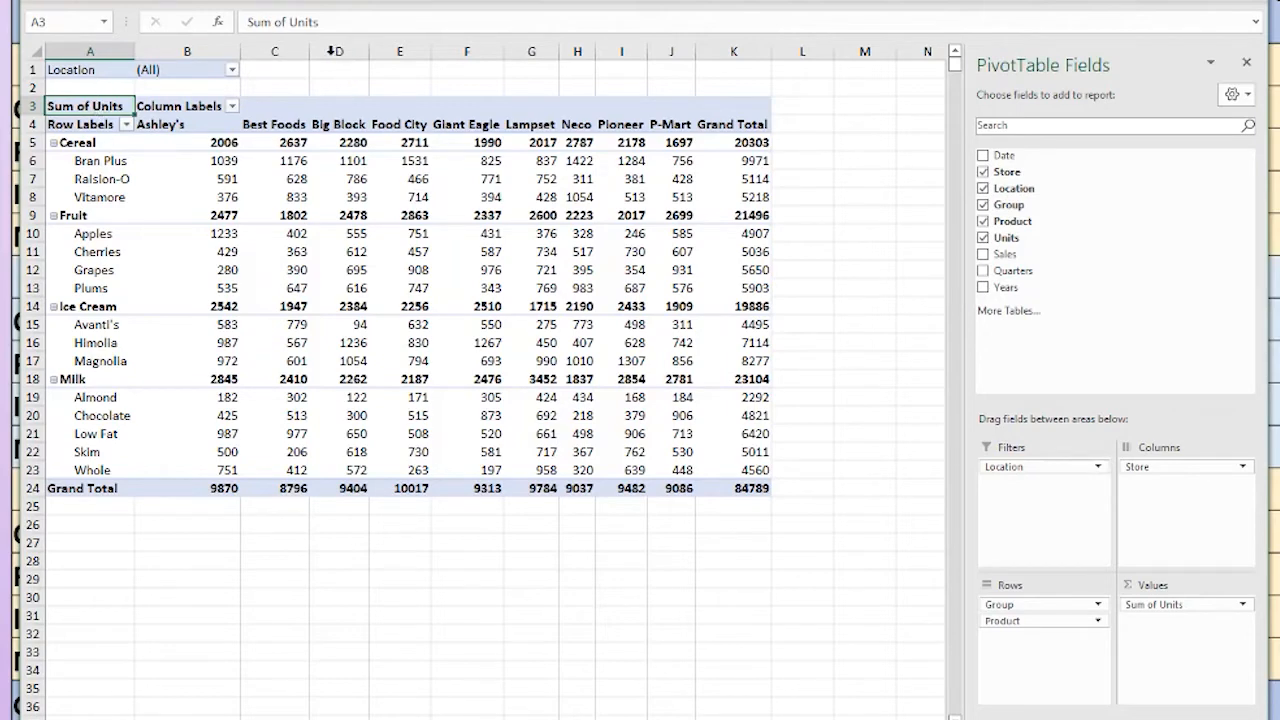
{"action": "left_click", "coordinate": [232, 70]}
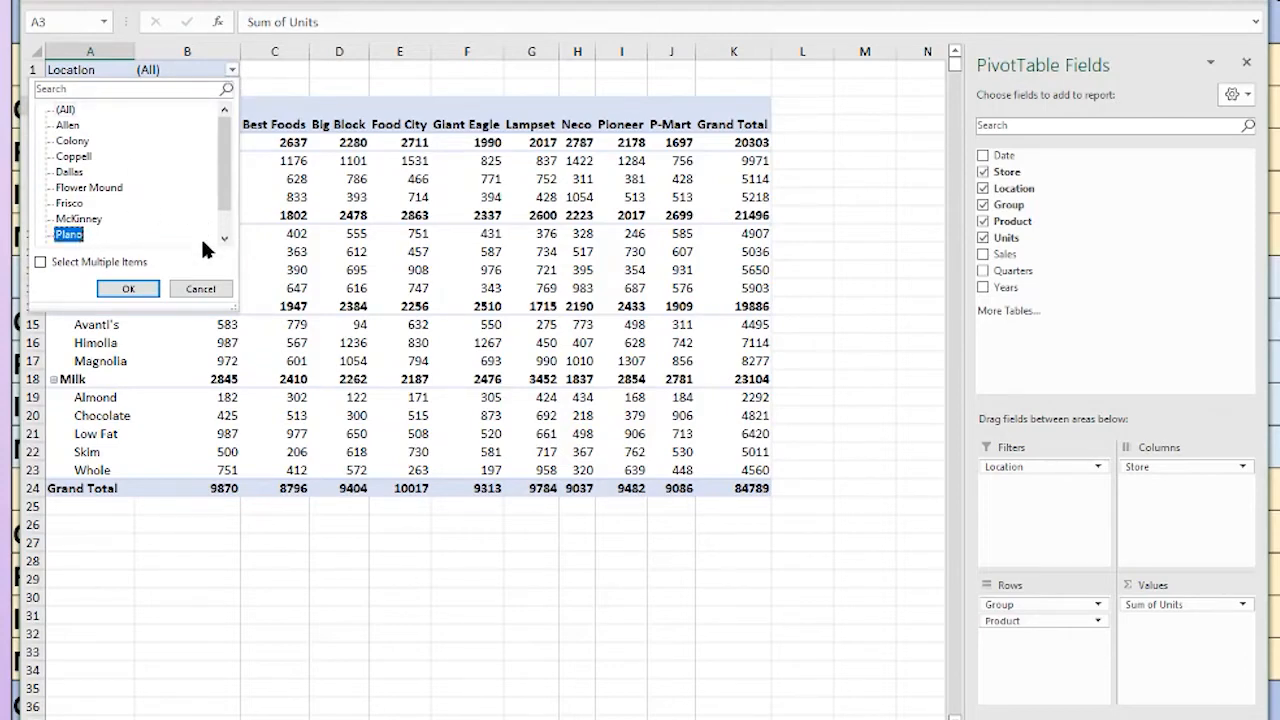
{"action": "left_click", "coordinate": [138, 286]}
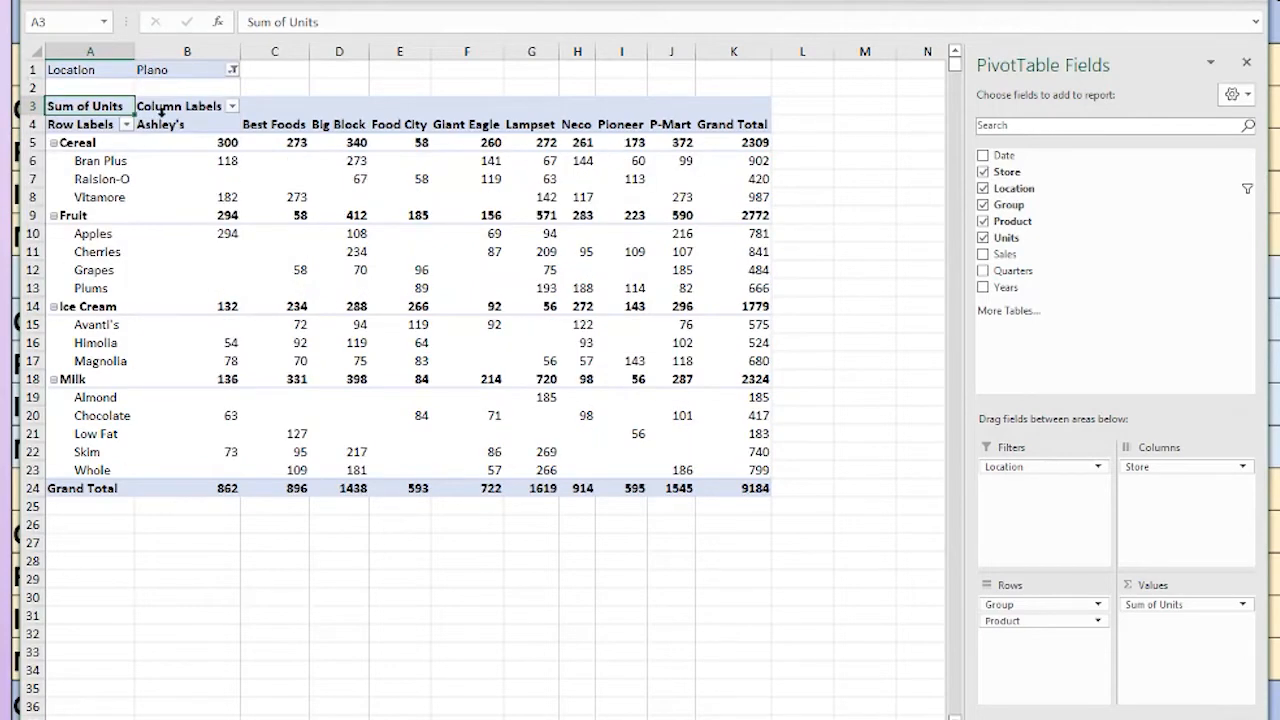
Step: Change the Location report filter to Frisco
{"action": "left_click", "coordinate": [233, 71]}
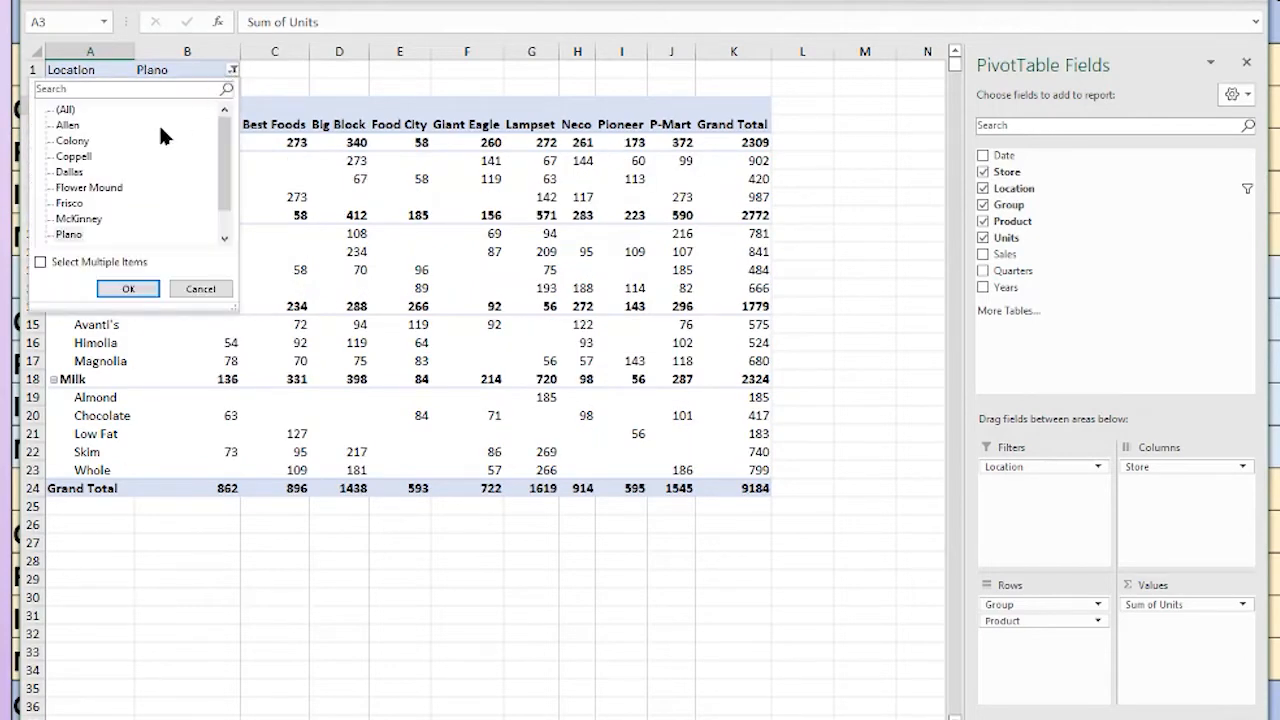
{"action": "left_click", "coordinate": [80, 204]}
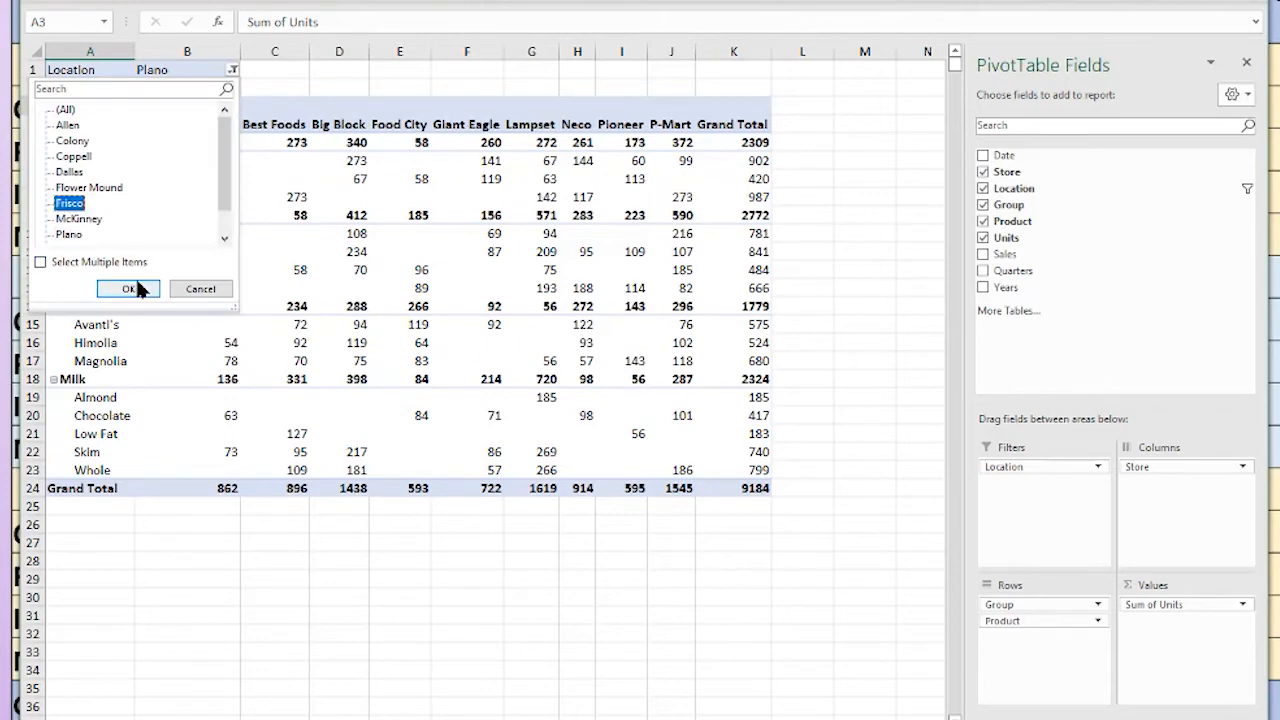
{"action": "left_click", "coordinate": [128, 289]}
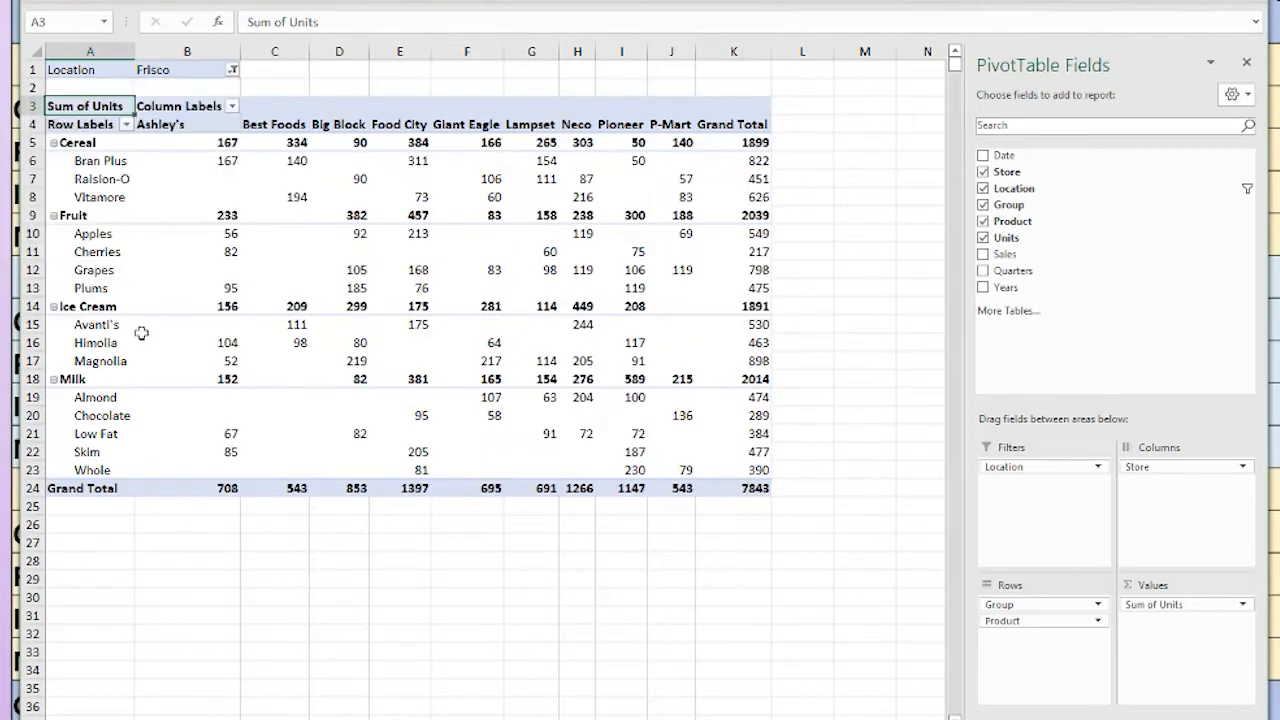
Step: Allow multiple items in the Location filter and include McKinney, Plano and Coppell along with Frisco
{"action": "left_click", "coordinate": [233, 71]}
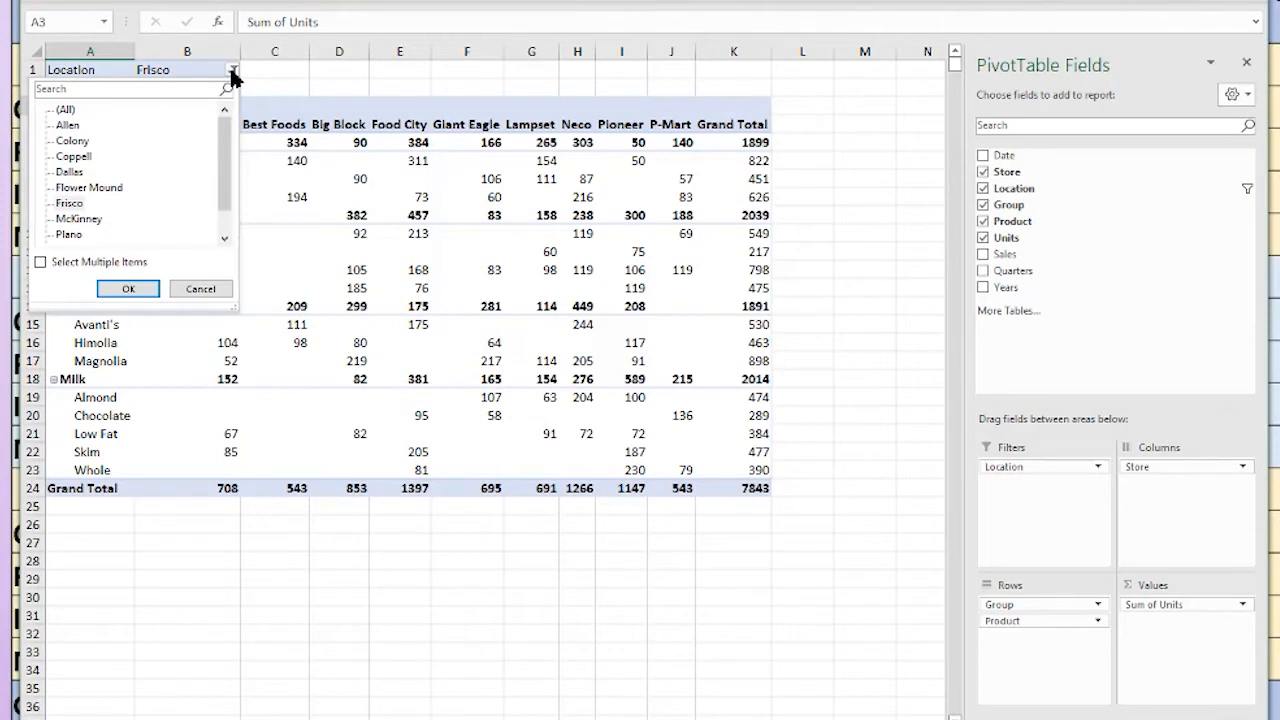
{"action": "left_click", "coordinate": [40, 262]}
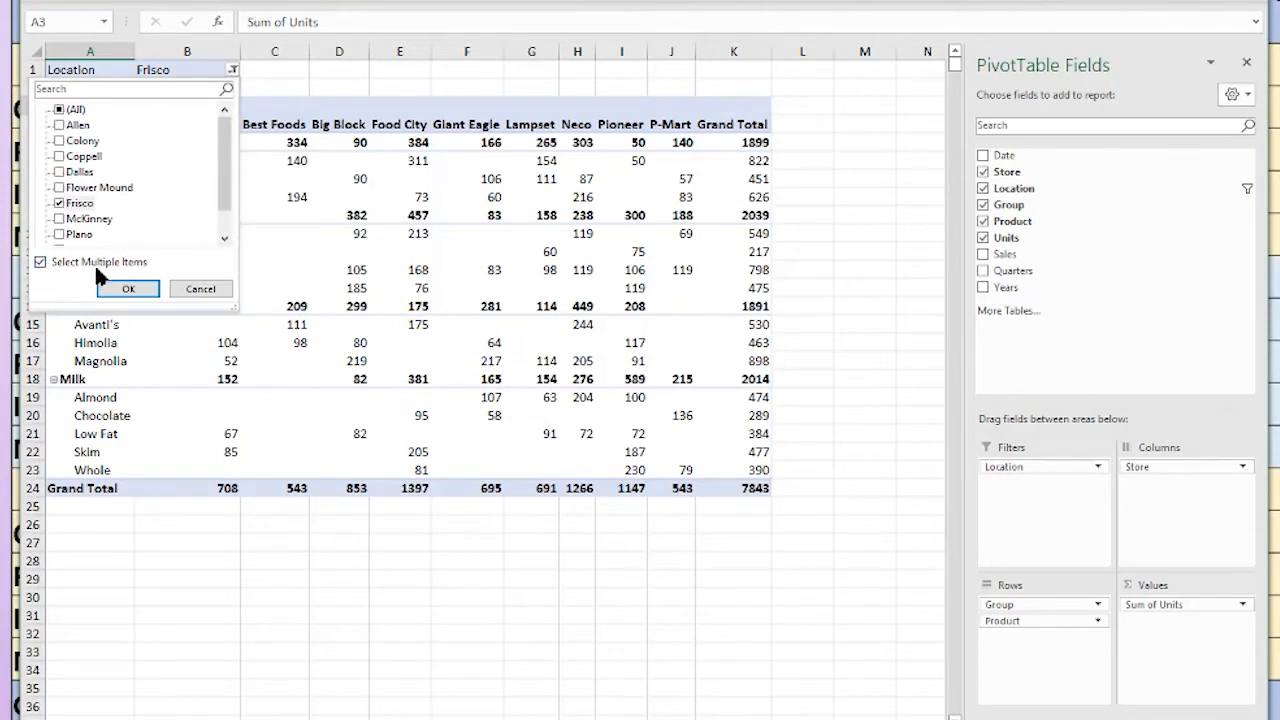
{"action": "left_click", "coordinate": [65, 218]}
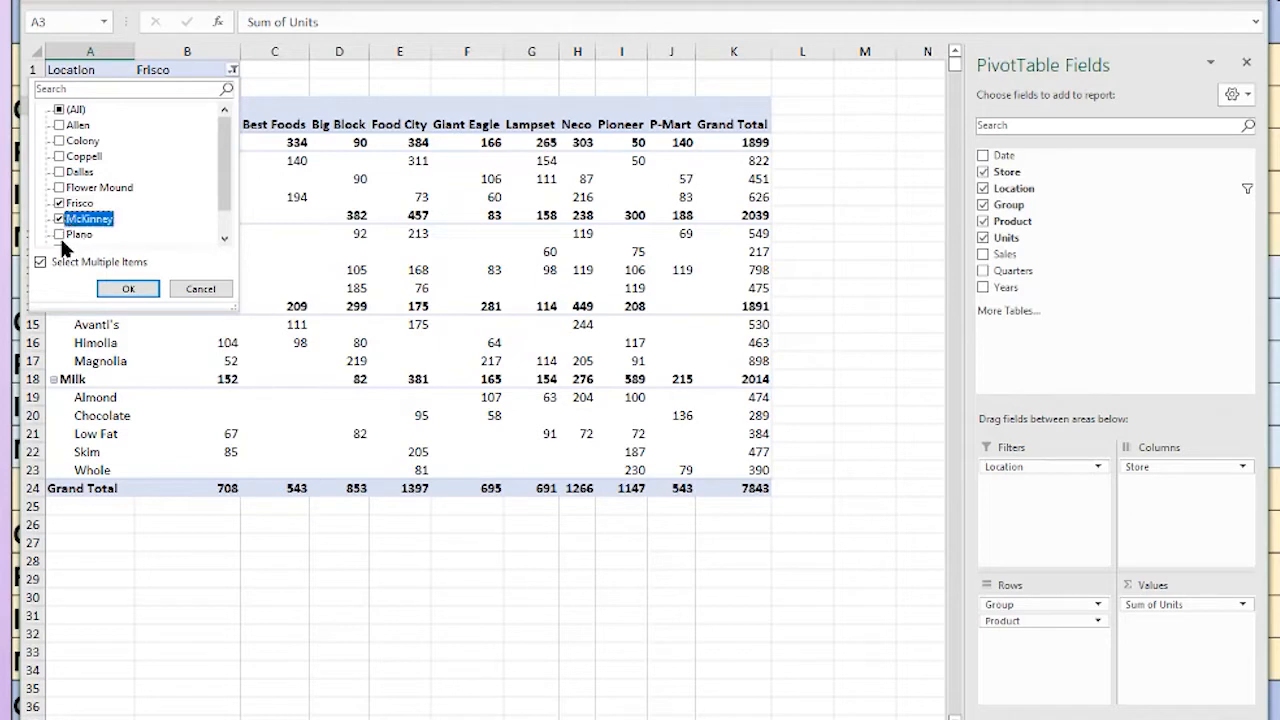
{"action": "left_click", "coordinate": [63, 236]}
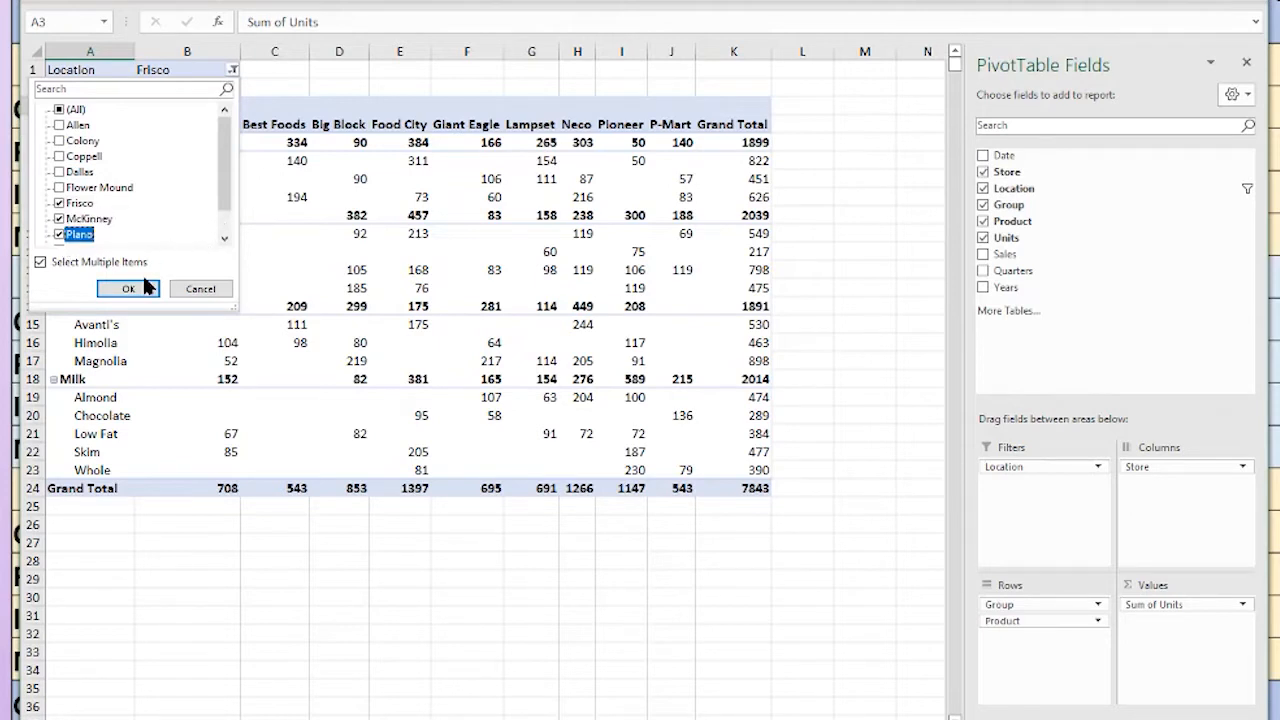
{"action": "left_click", "coordinate": [62, 157]}
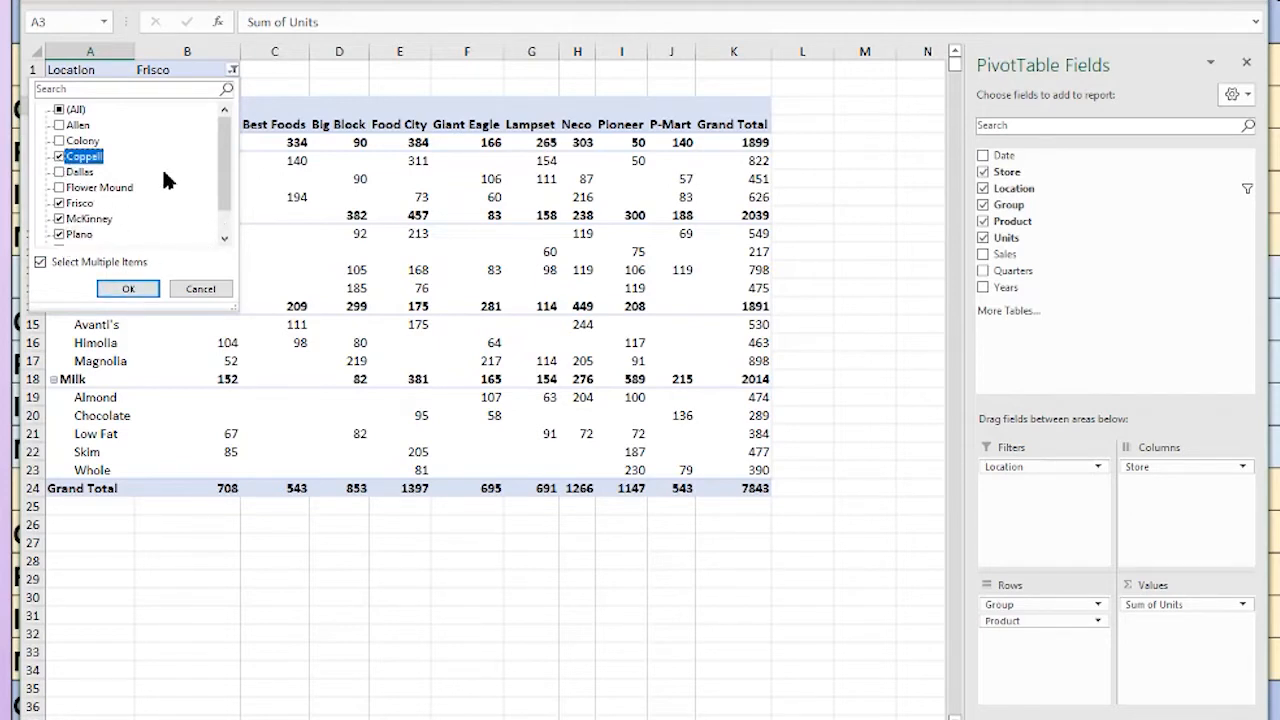
{"action": "left_click", "coordinate": [129, 289]}
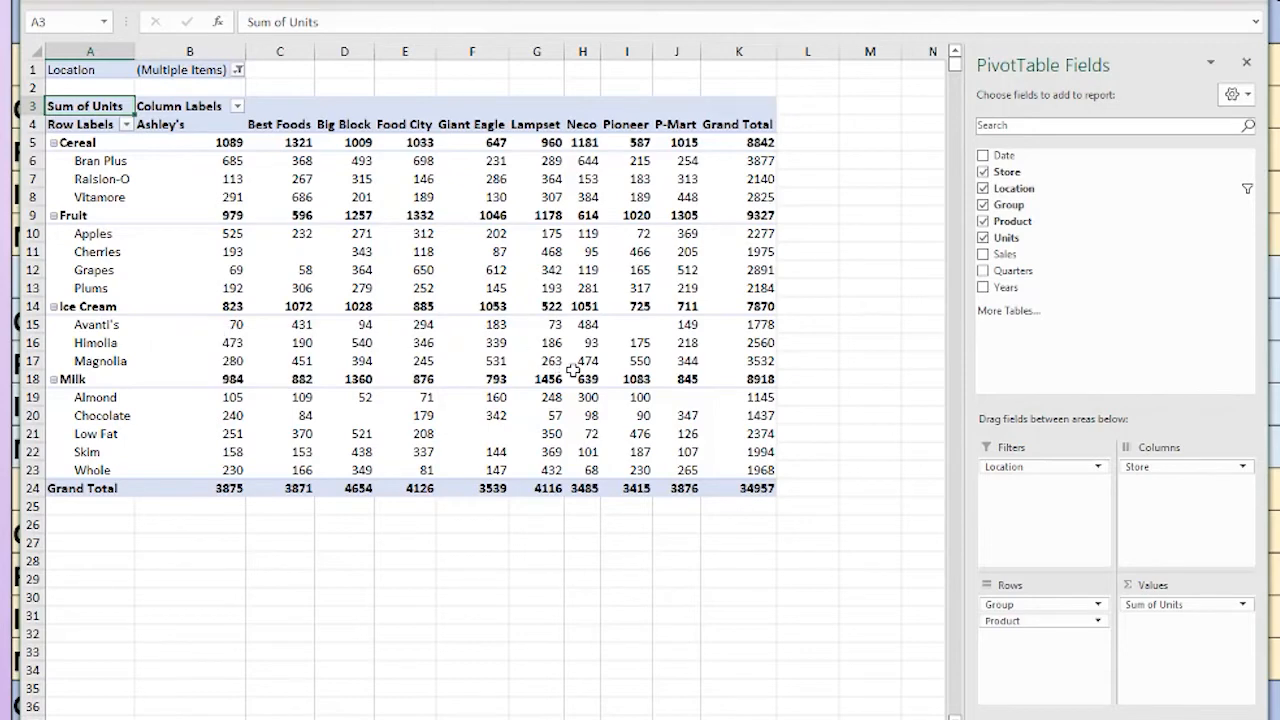
Step: Remove Location from the report filters and Product from the PivotTable rows
{"action": "left_click", "coordinate": [1010, 470]}
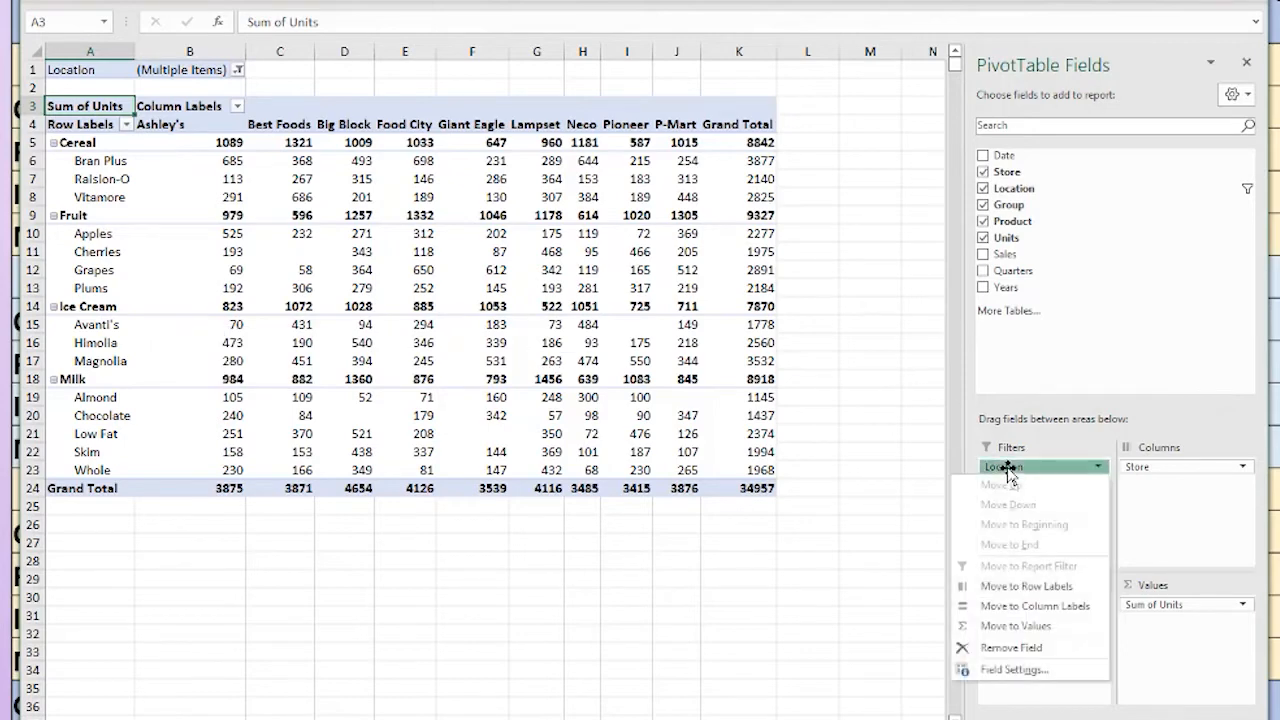
{"action": "left_click", "coordinate": [1042, 650]}
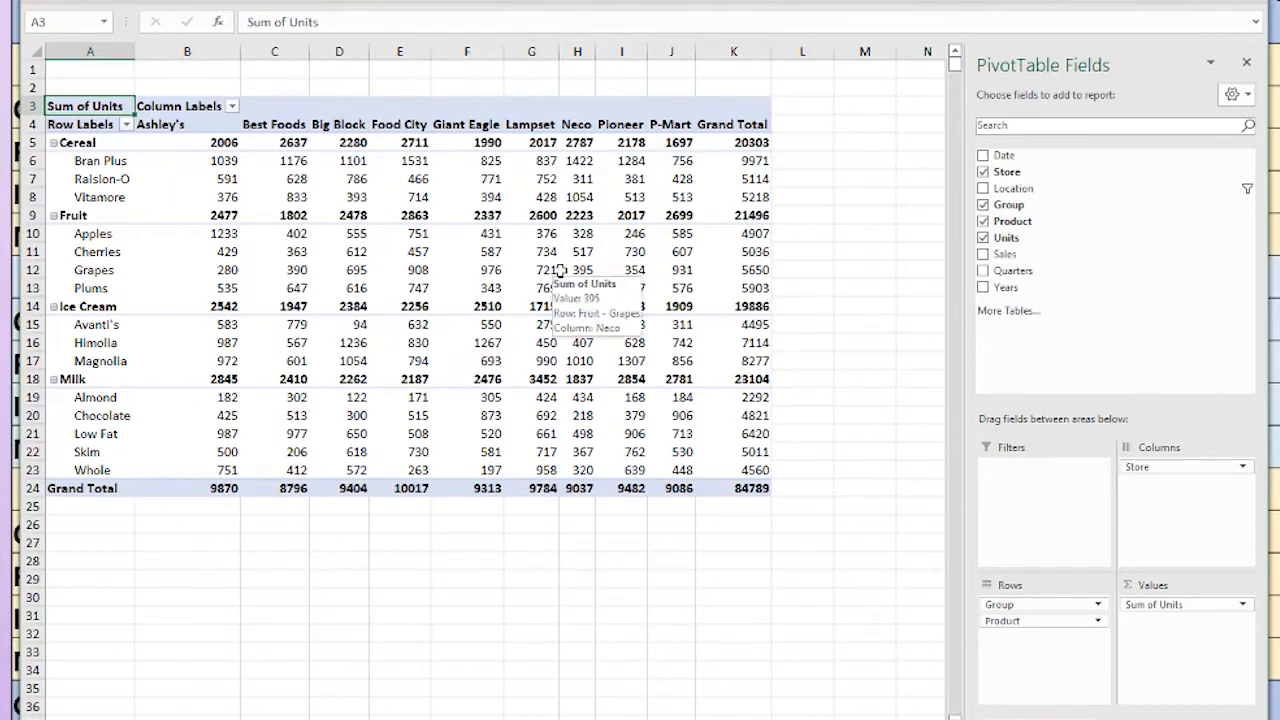
{"action": "left_click", "coordinate": [1030, 621]}
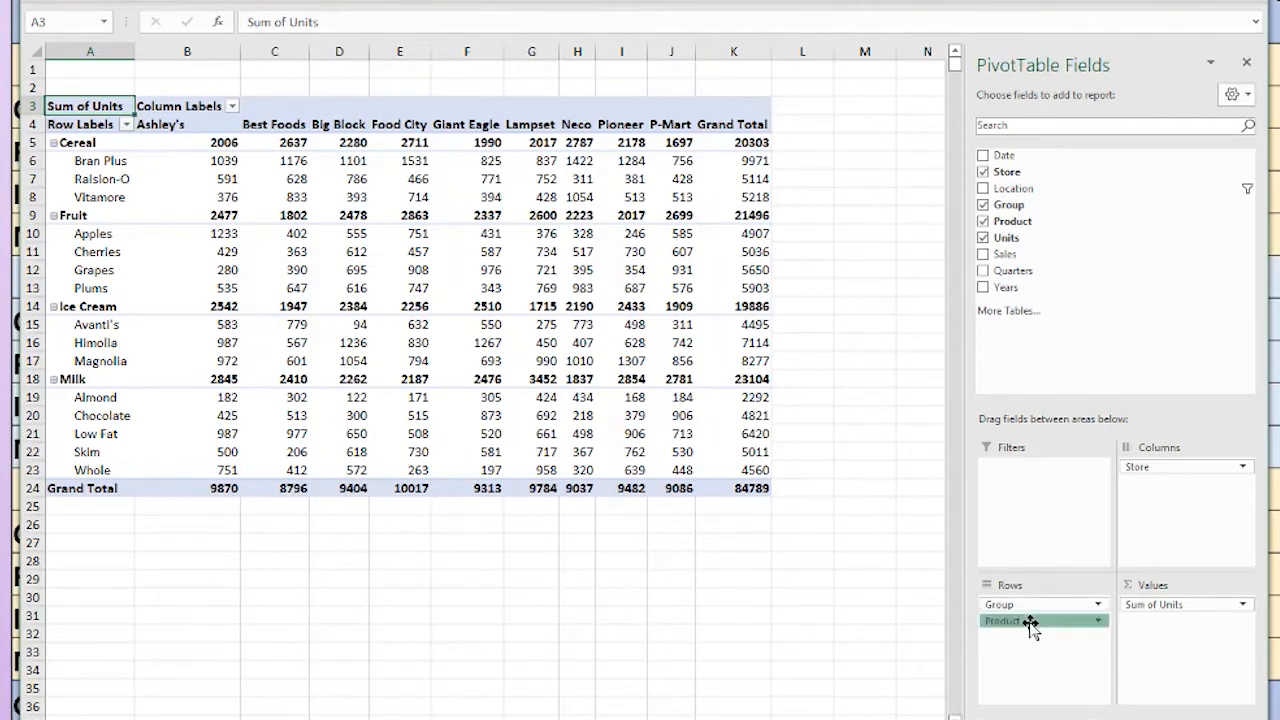
{"action": "left_click", "coordinate": [1015, 580]}
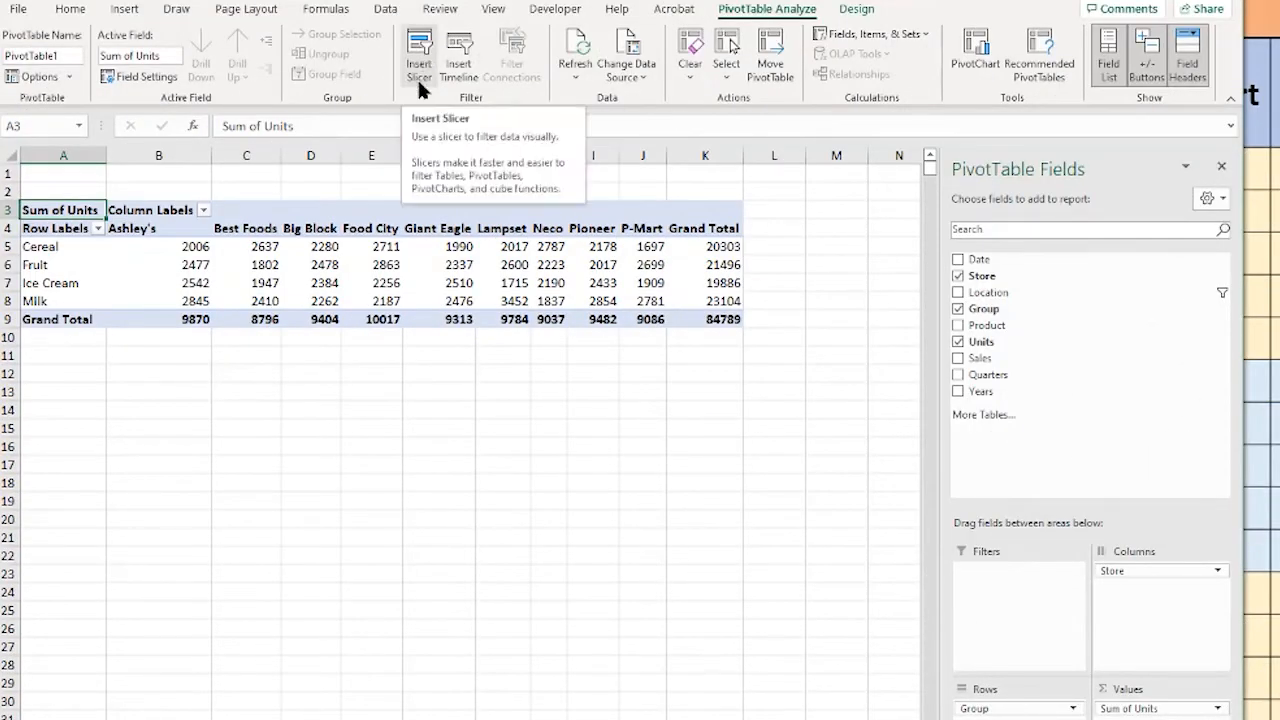
Step: Insert slicers for the Store, Location and Group fields
{"action": "left_click", "coordinate": [422, 48]}
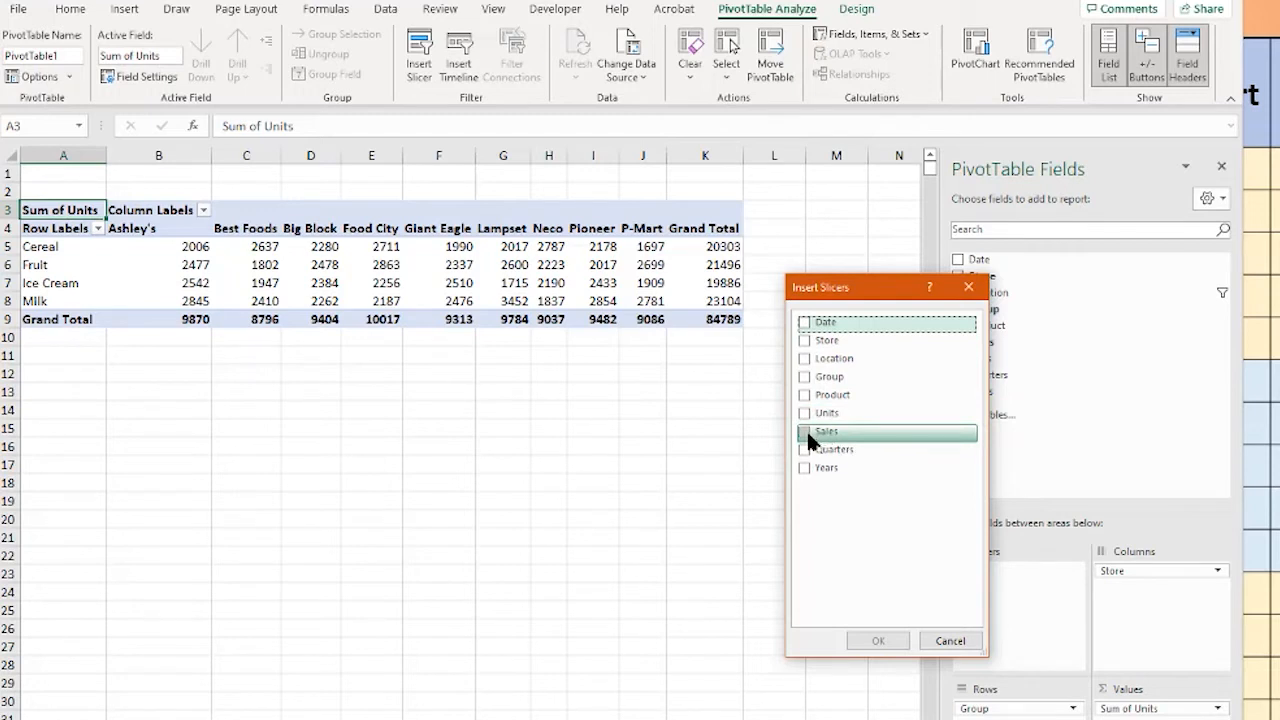
{"action": "left_click", "coordinate": [805, 359]}
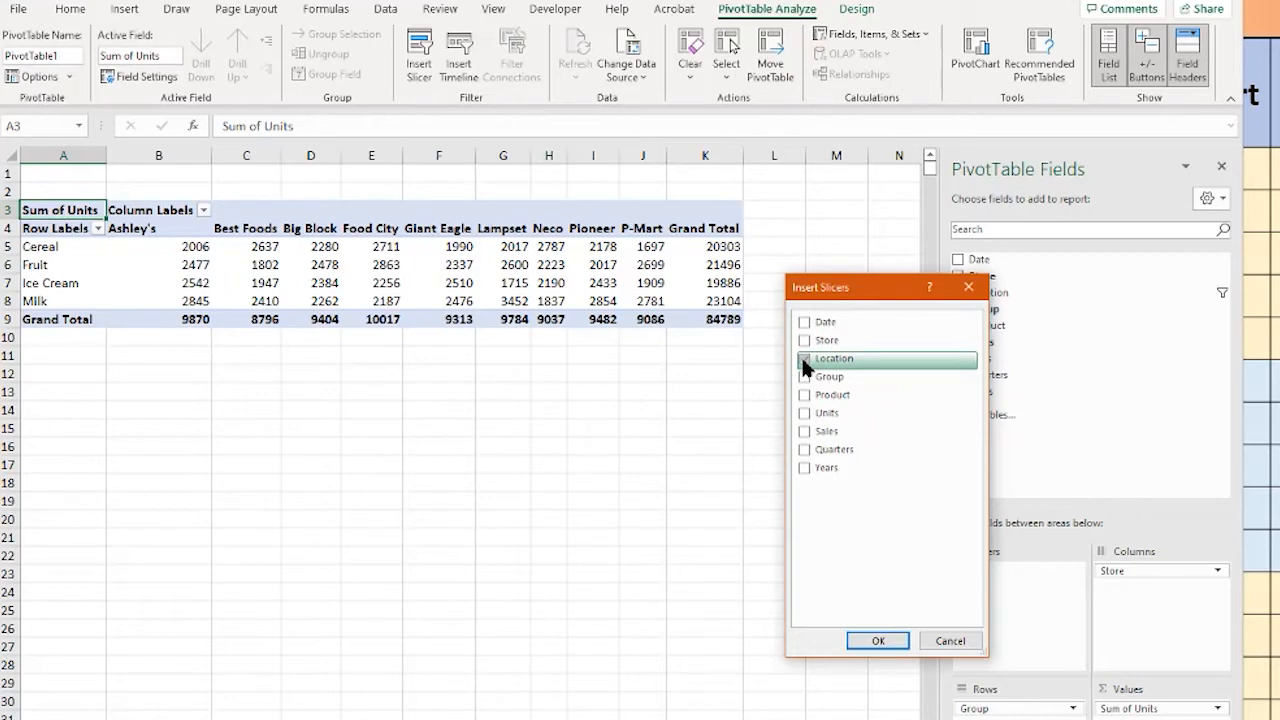
{"action": "left_click", "coordinate": [805, 341]}
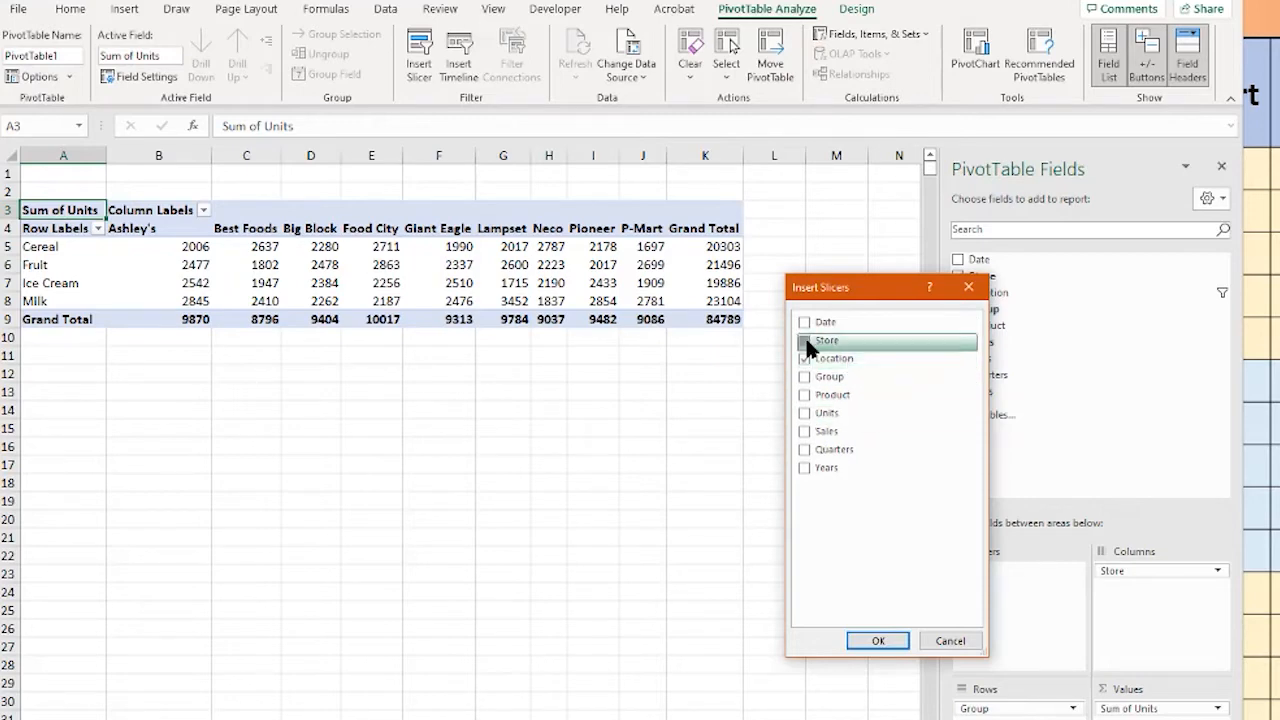
{"action": "left_click", "coordinate": [832, 380]}
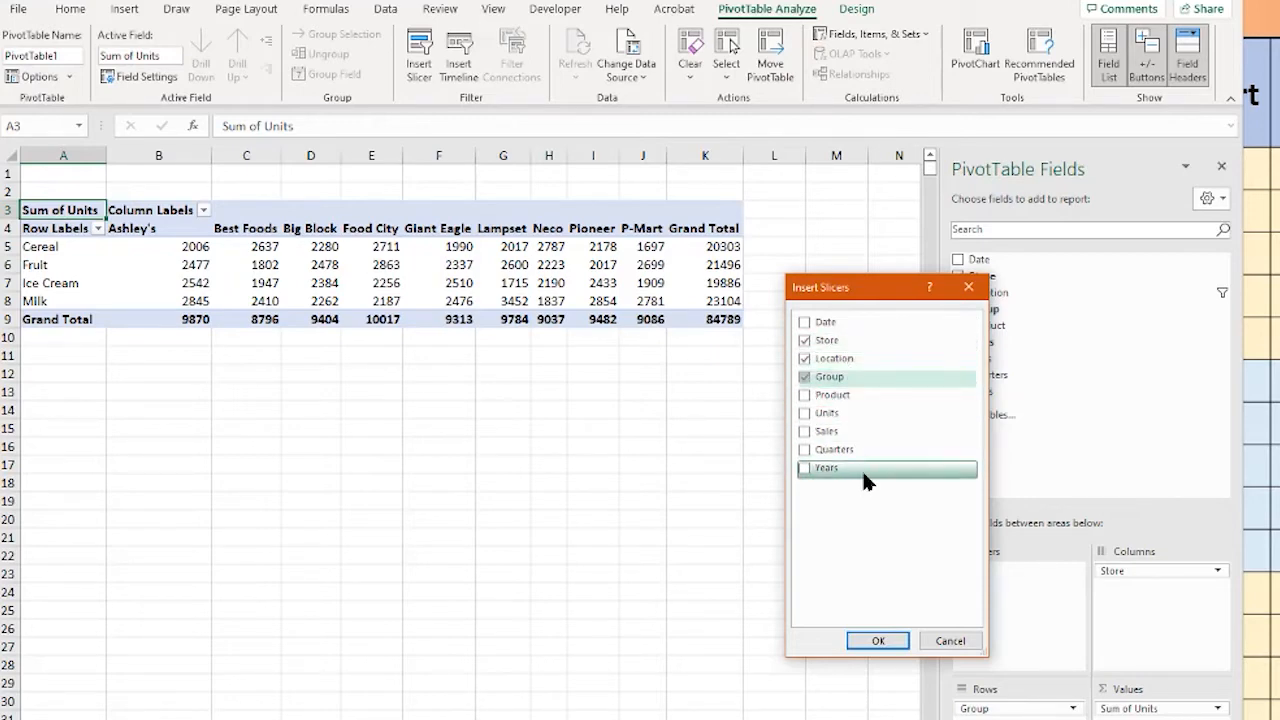
{"action": "left_click", "coordinate": [880, 641]}
Step: Arrange the Store, Location and Group slicers side by side in that order beneath the PivotTable
{"action": "left_click_drag", "start_coordinate": [549, 443], "coordinate": [891, 425]}
{"action": "left_click_drag", "start_coordinate": [470, 399], "coordinate": [663, 401]}
{"action": "left_click_drag", "start_coordinate": [423, 357], "coordinate": [423, 419]}
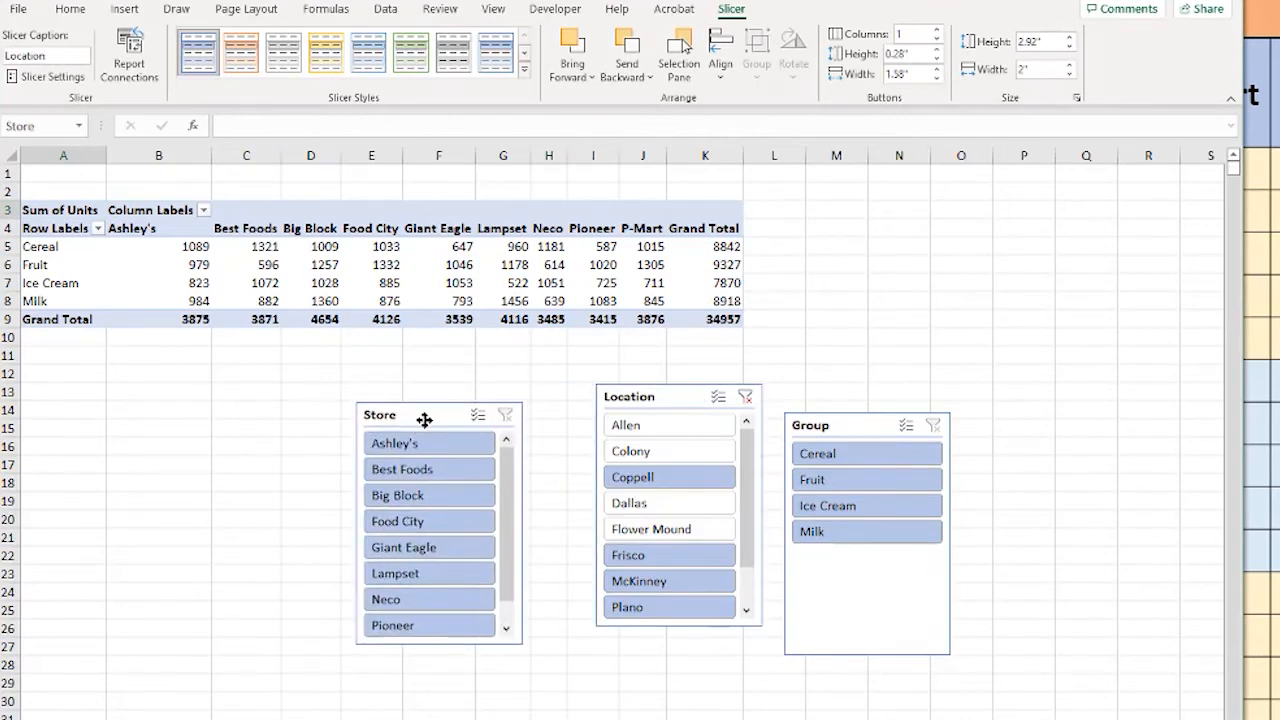
{"action": "left_click_drag", "start_coordinate": [663, 400], "coordinate": [660, 423]}
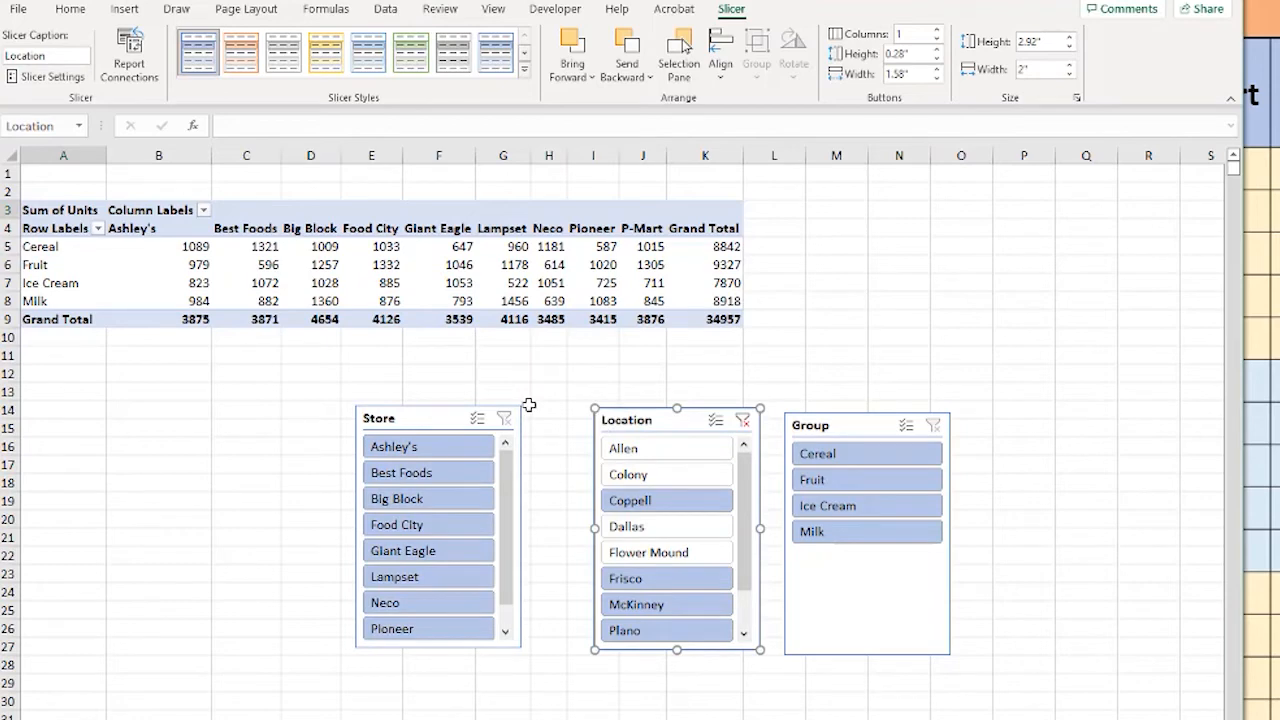
{"action": "left_click", "coordinate": [432, 372]}
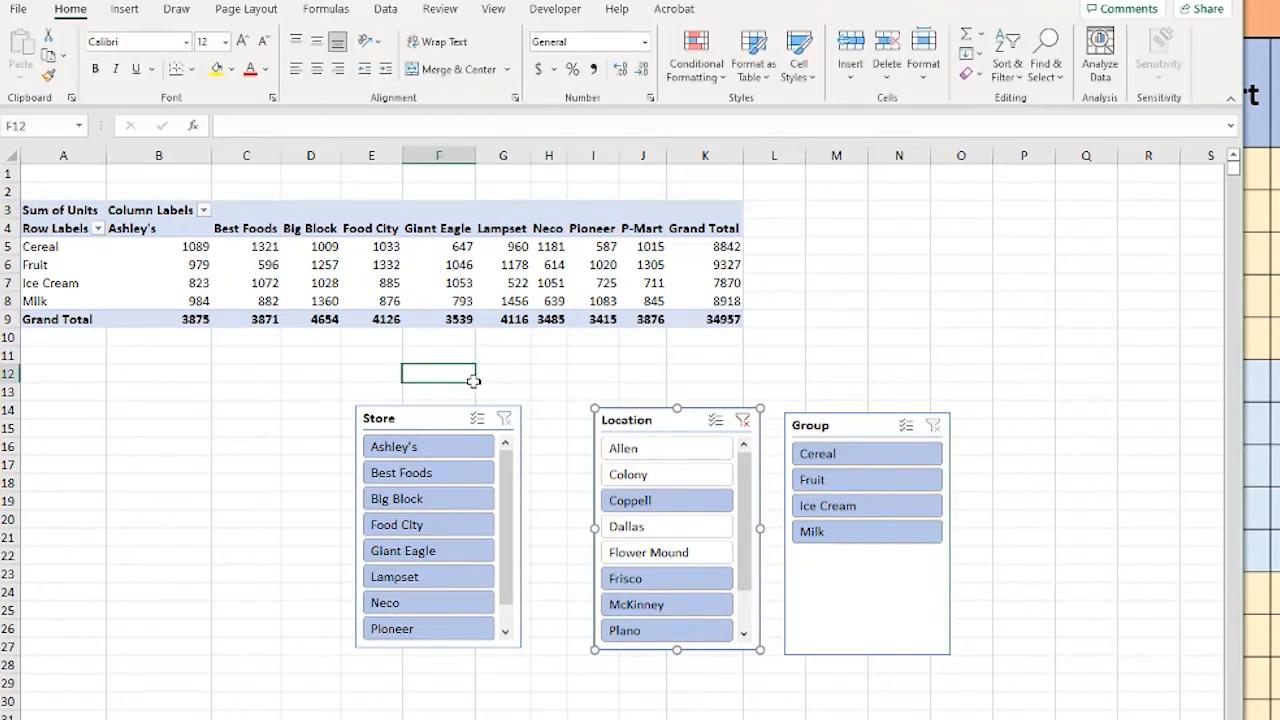
Step: Filter the Store slicer to Ashley's, switch it to Food City, and add Giant Eagle using multi-select
{"action": "left_click", "coordinate": [383, 445]}
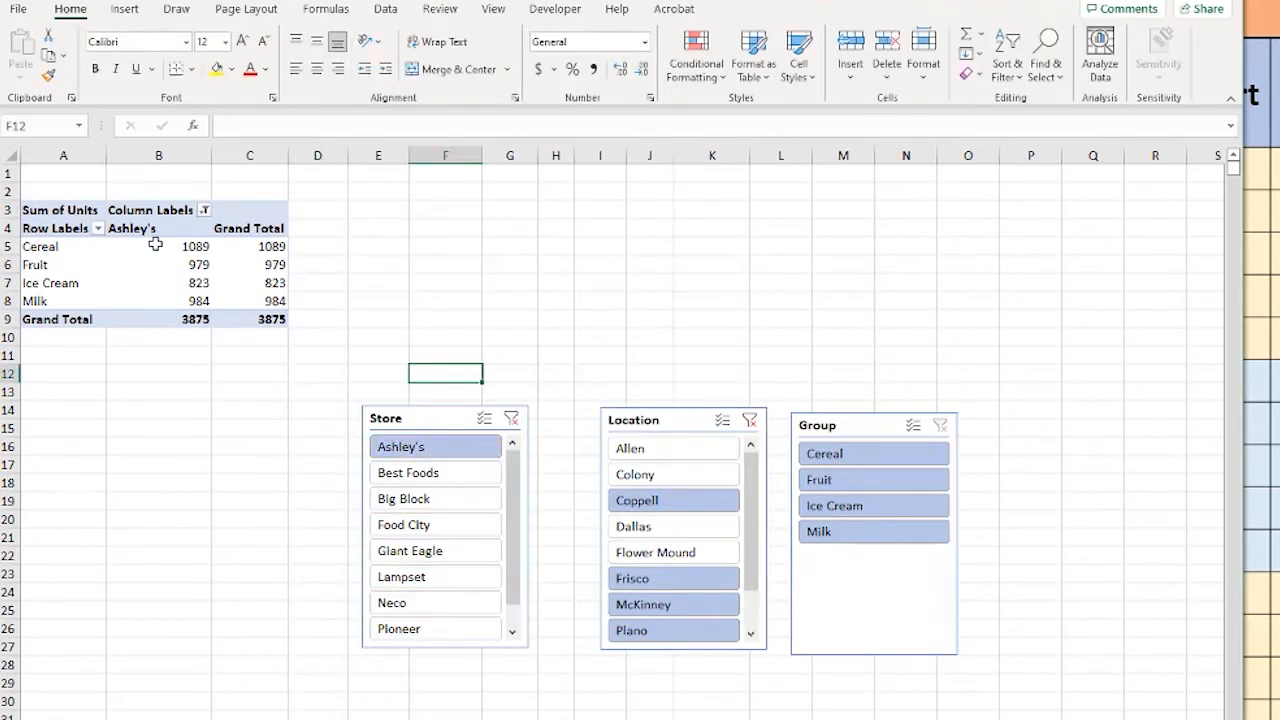
{"action": "mouse_move", "coordinate": [218, 262]}
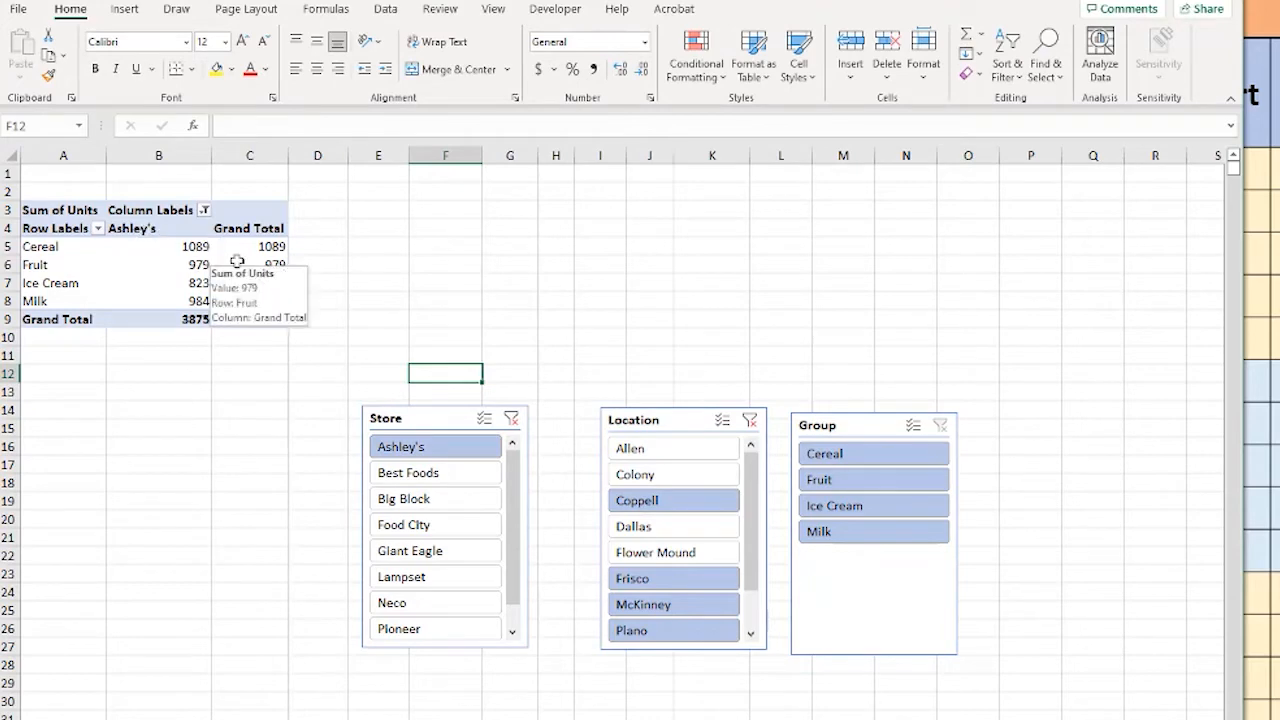
{"action": "left_click", "coordinate": [441, 526]}
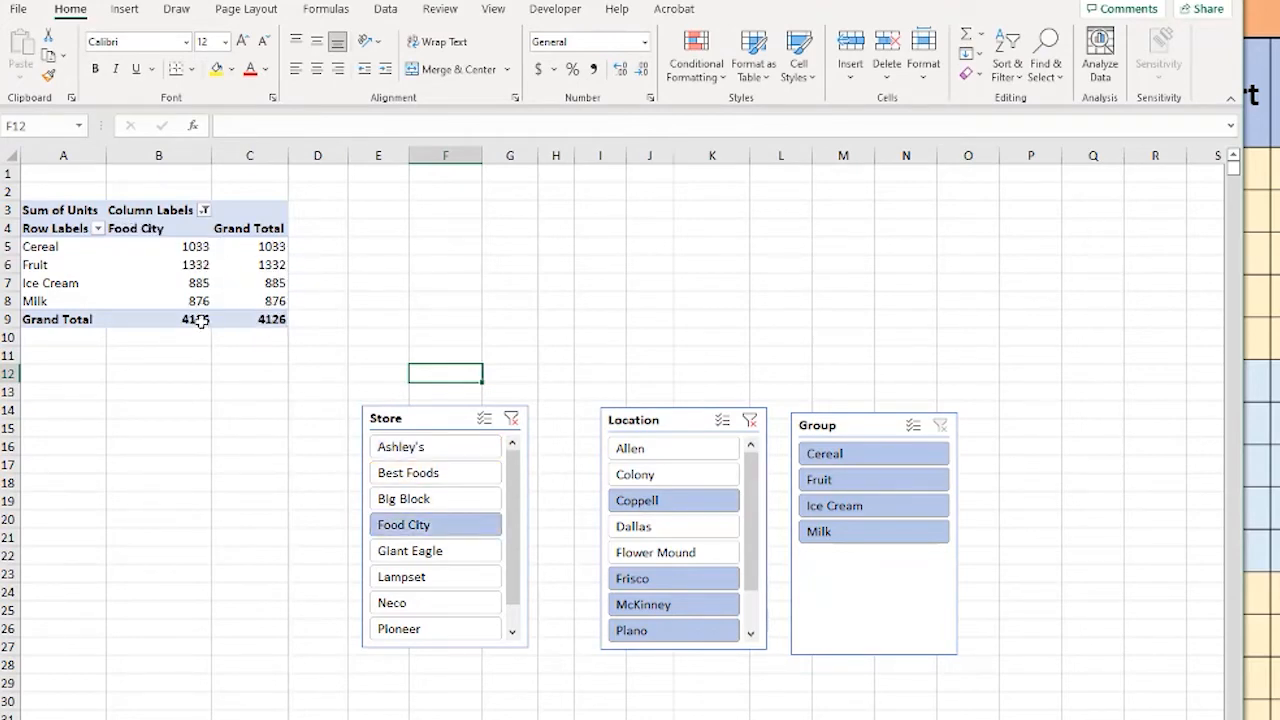
{"action": "left_click", "coordinate": [485, 418]}
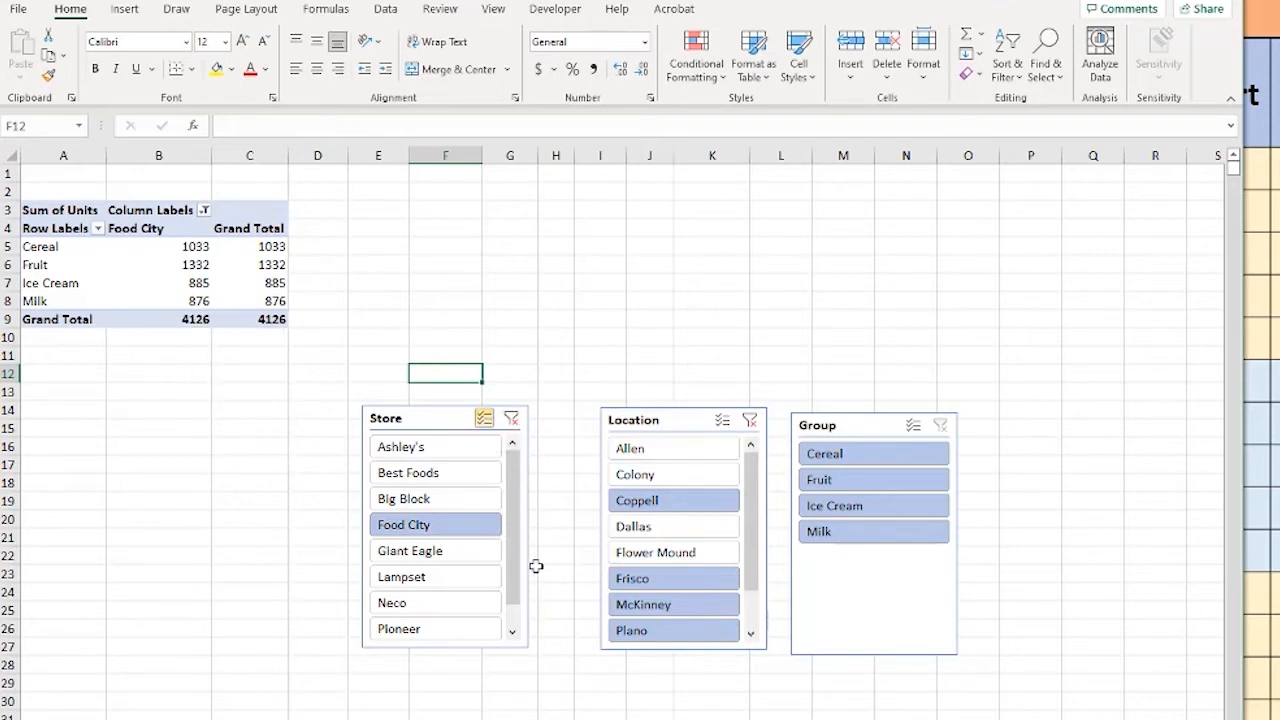
{"action": "left_click", "coordinate": [421, 553]}
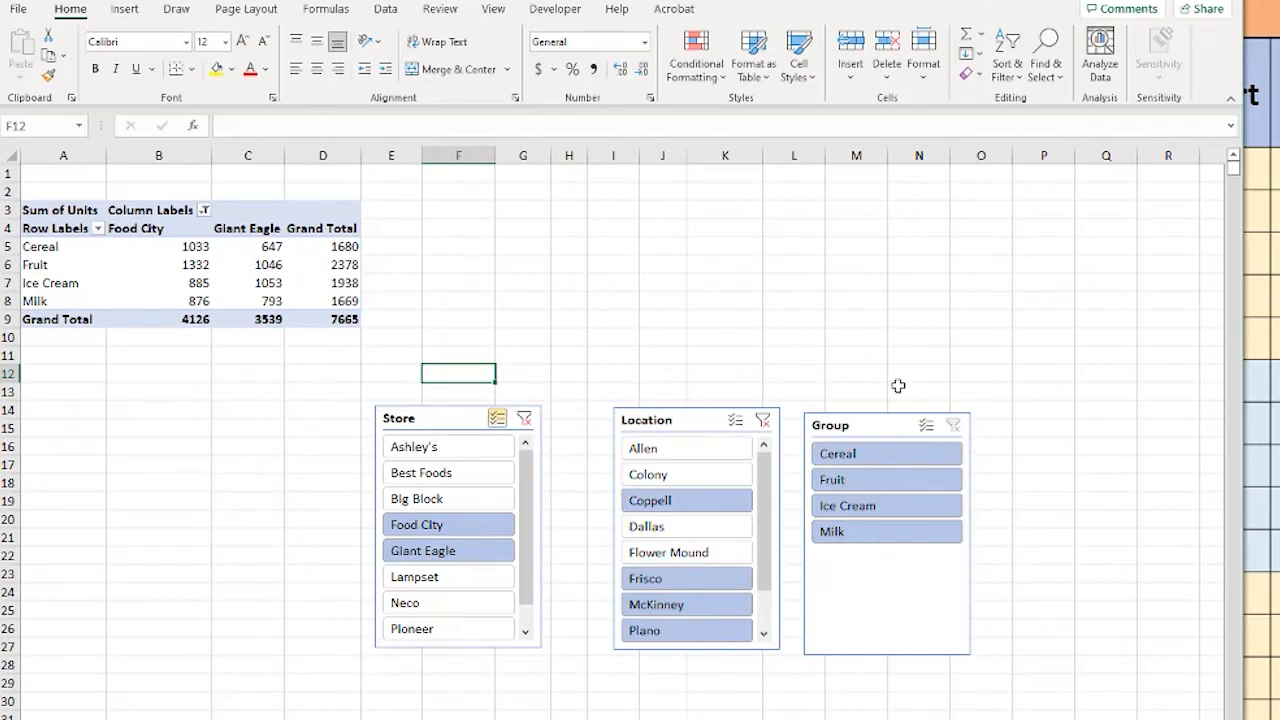
Step: Filter the Group slicer to Fruit, switch it to Milk, and clear the Group and Location slicer filters
{"action": "left_click", "coordinate": [889, 482]}
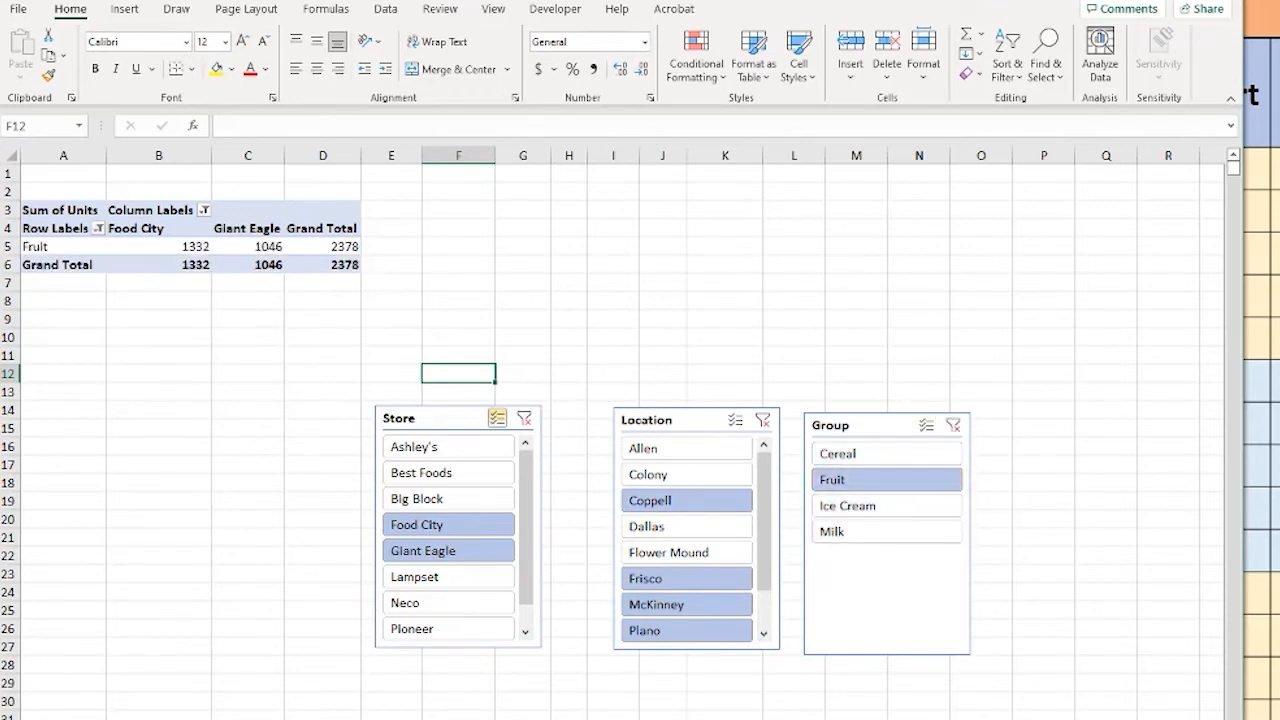
{"action": "left_click", "coordinate": [847, 531]}
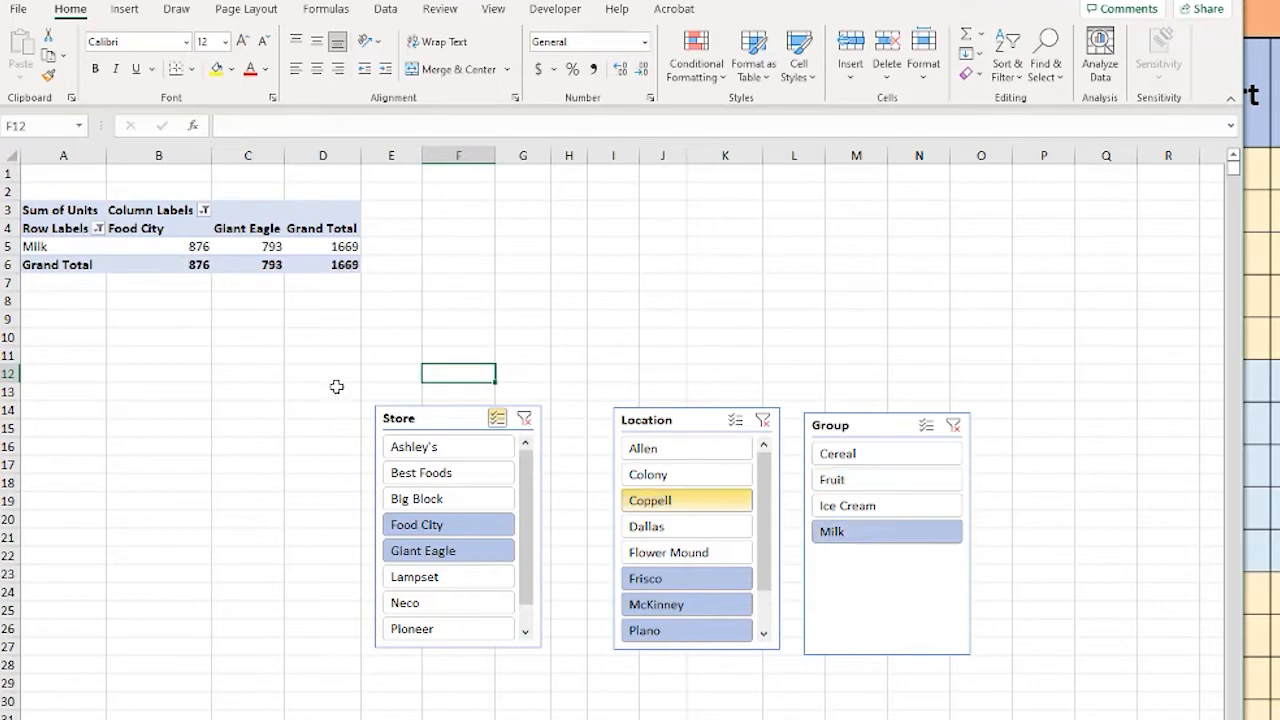
{"action": "left_click", "coordinate": [954, 425]}
{"action": "left_click", "coordinate": [763, 420]}
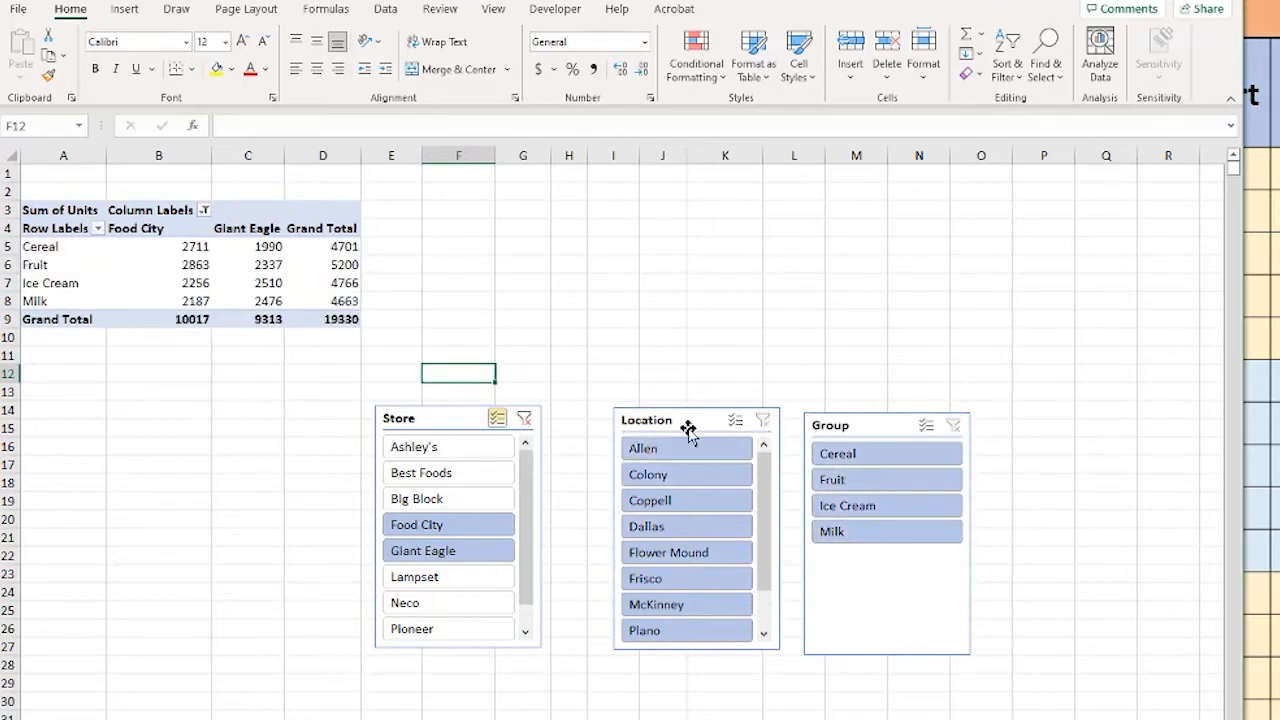
Step: Clear the Store slicer filter, and filter the Location slicer to Frisco before switching it to Colony
{"action": "left_click", "coordinate": [524, 420]}
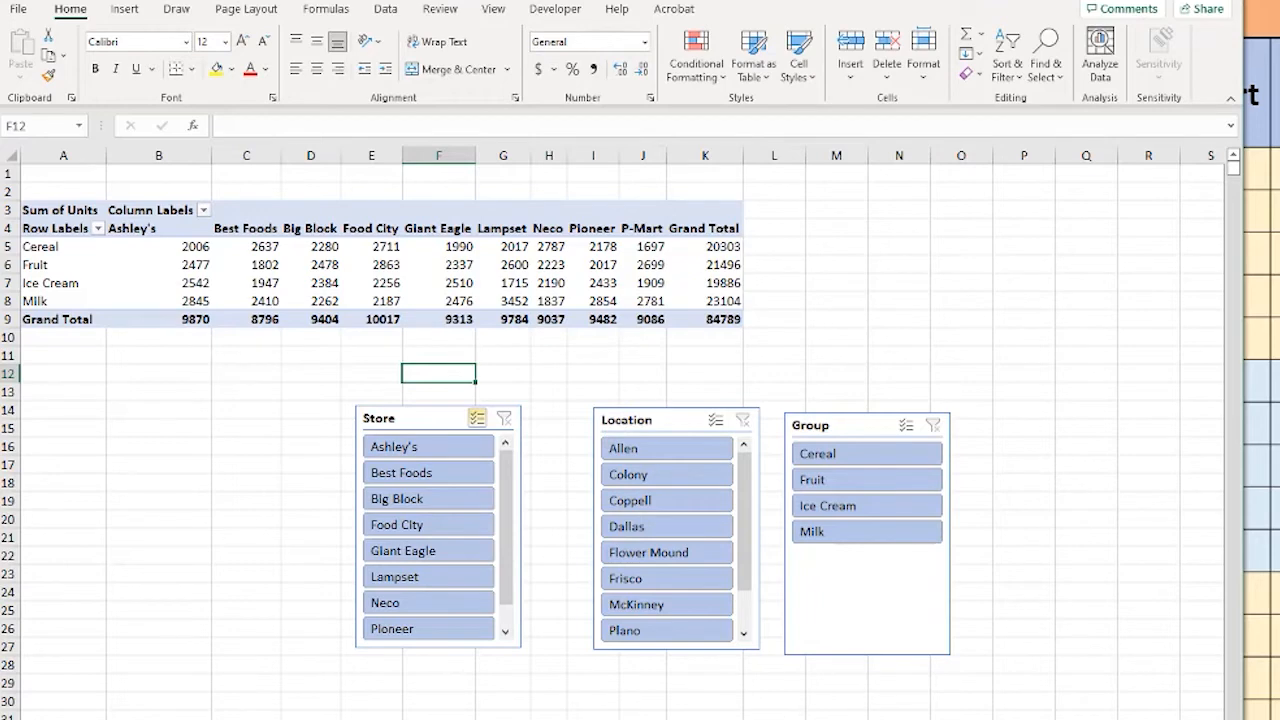
{"action": "left_click", "coordinate": [669, 577]}
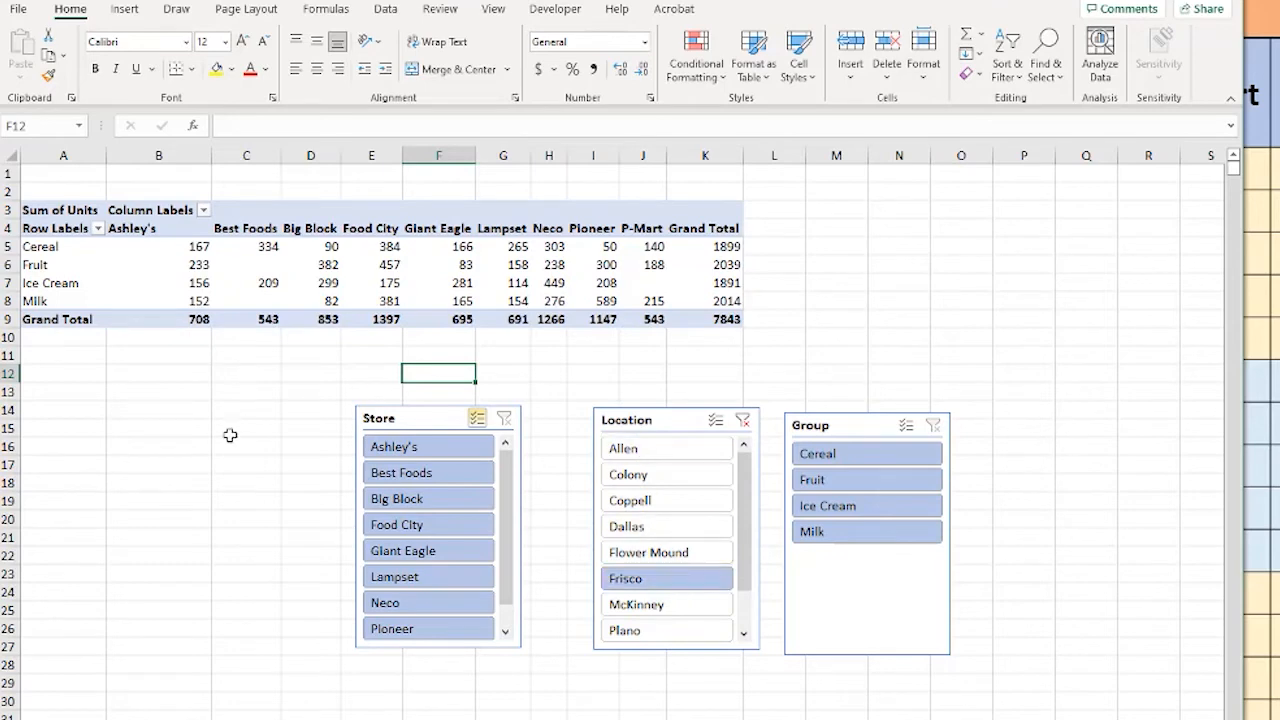
{"action": "left_click", "coordinate": [630, 476]}
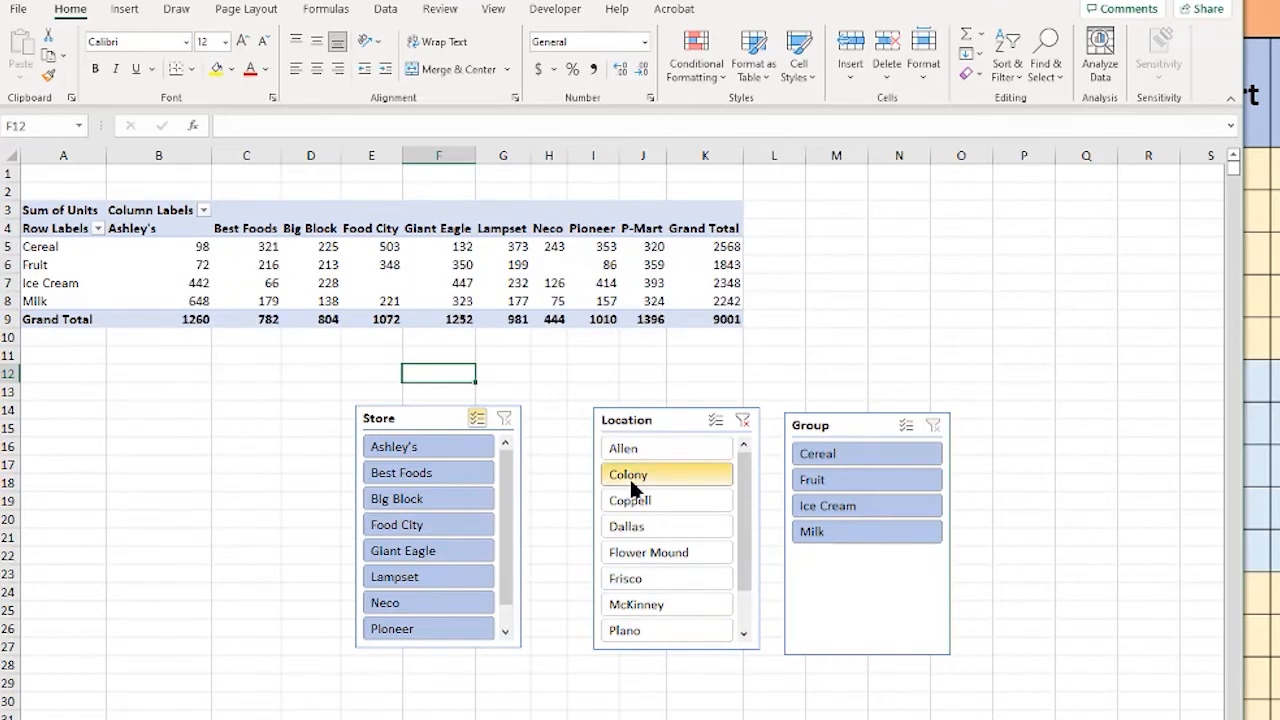
Step: Filter the Group slicer to Fruit, and clear the Location and Group slicer filters
{"action": "left_click", "coordinate": [814, 484]}
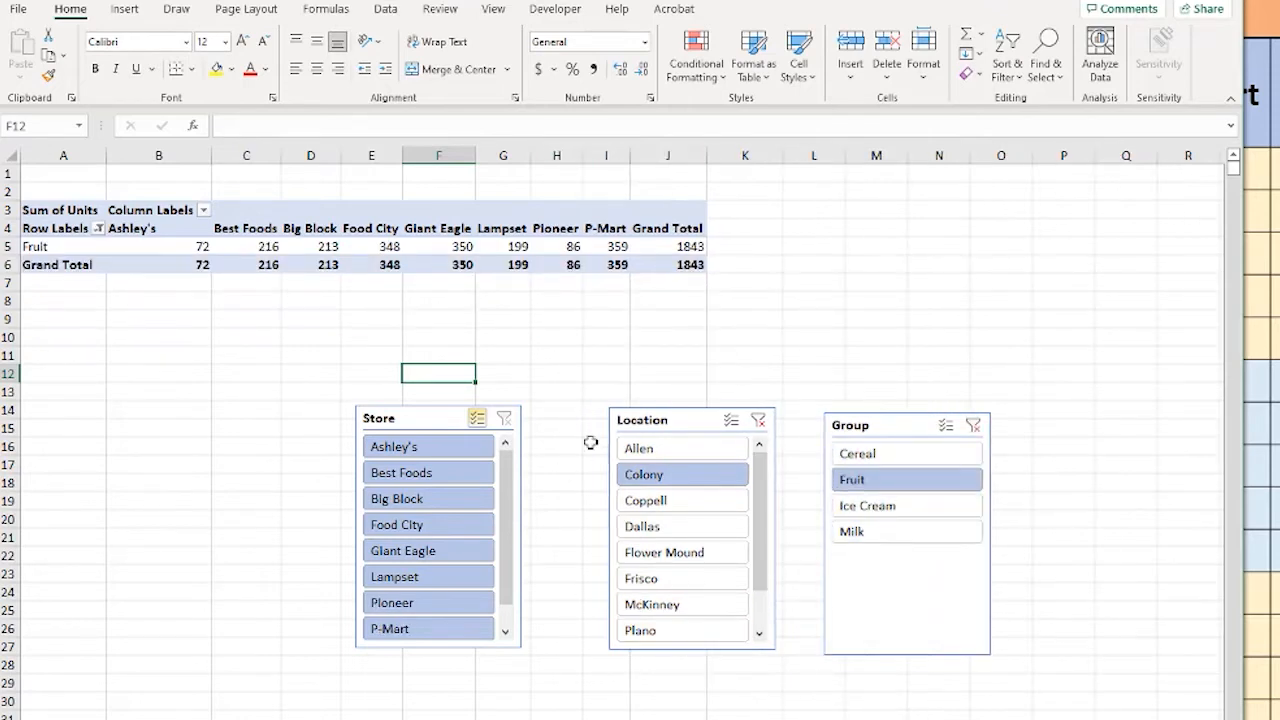
{"action": "left_click", "coordinate": [759, 421]}
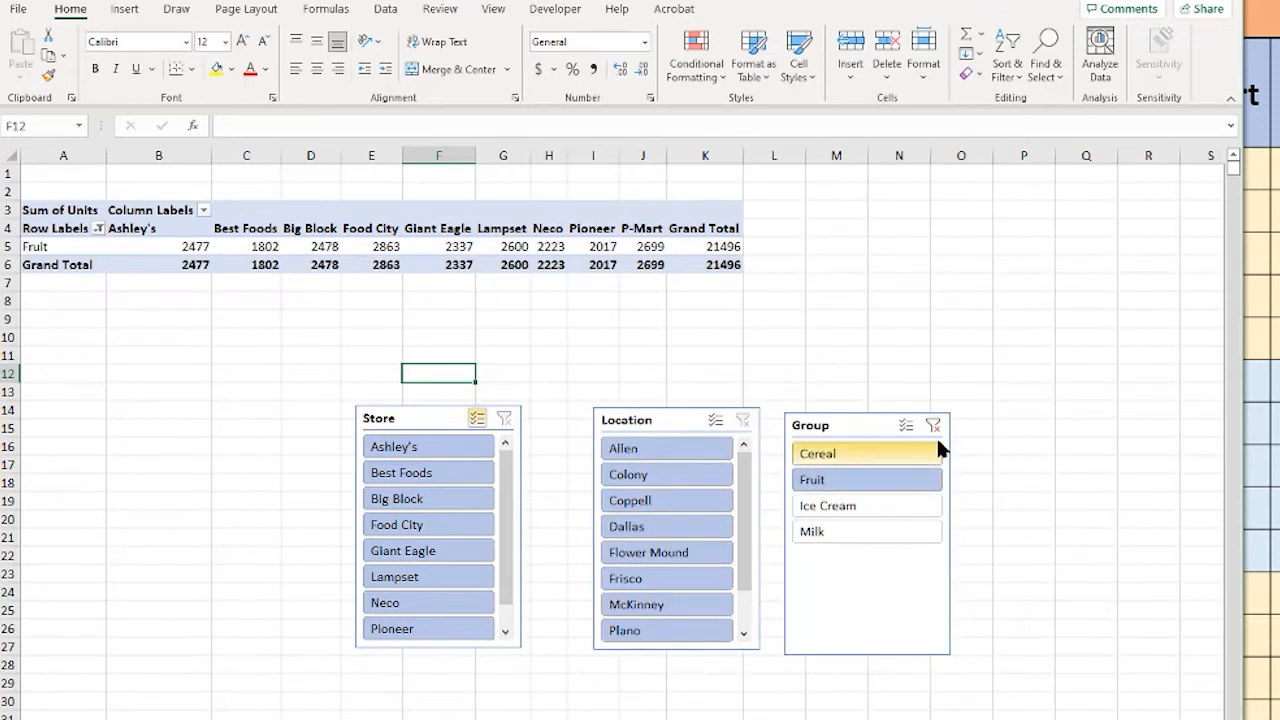
{"action": "left_click", "coordinate": [936, 426]}
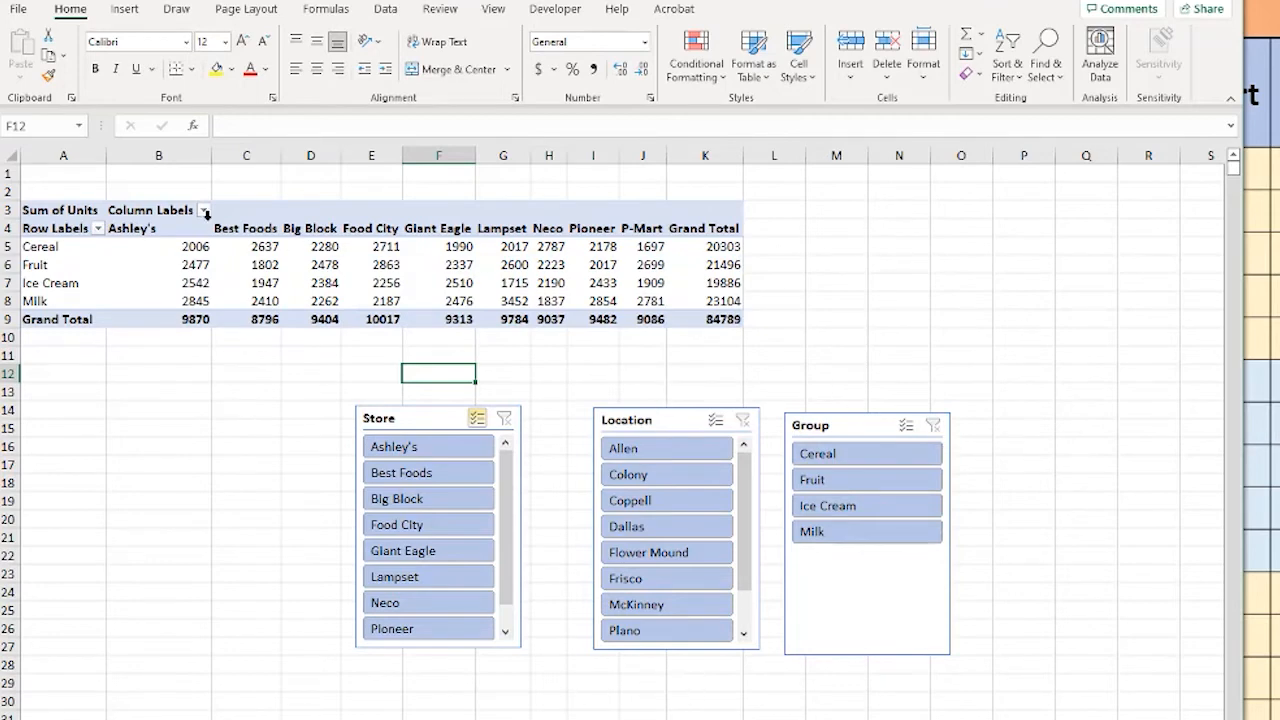
Step: Replace the Group field with Product in the PivotTable's rows
{"action": "left_click", "coordinate": [238, 213]}
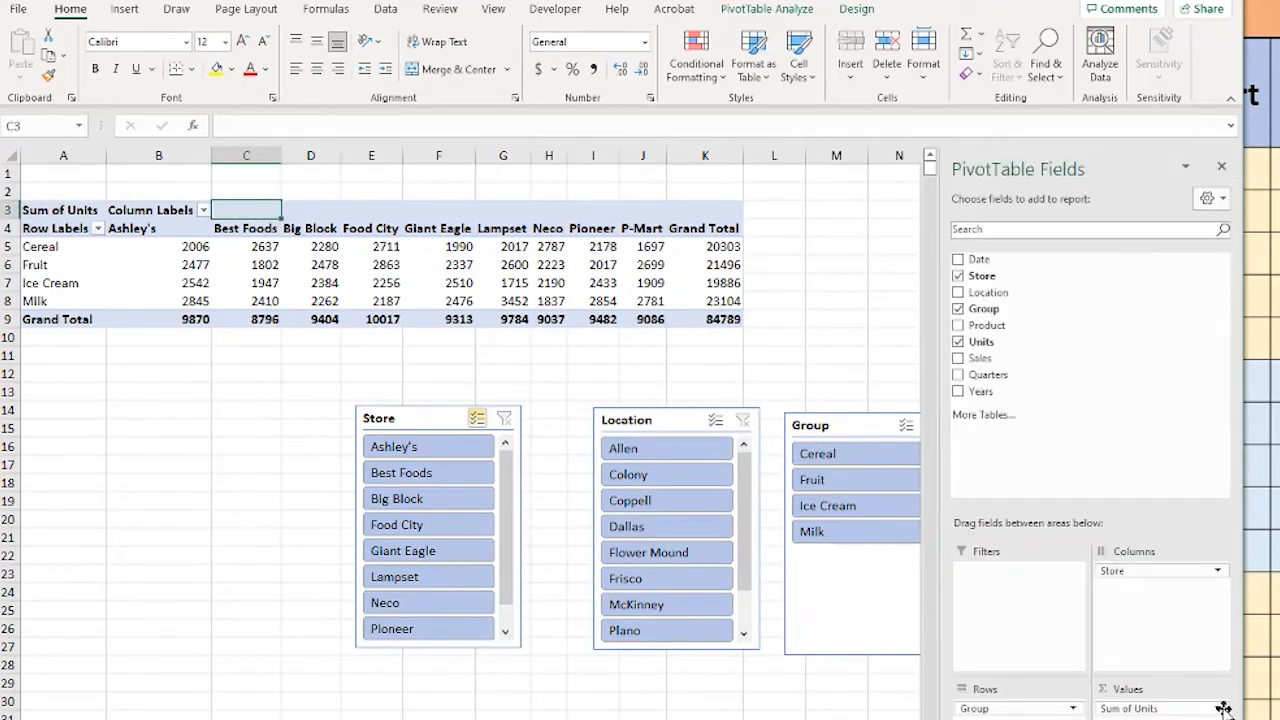
{"action": "left_click", "coordinate": [978, 708]}
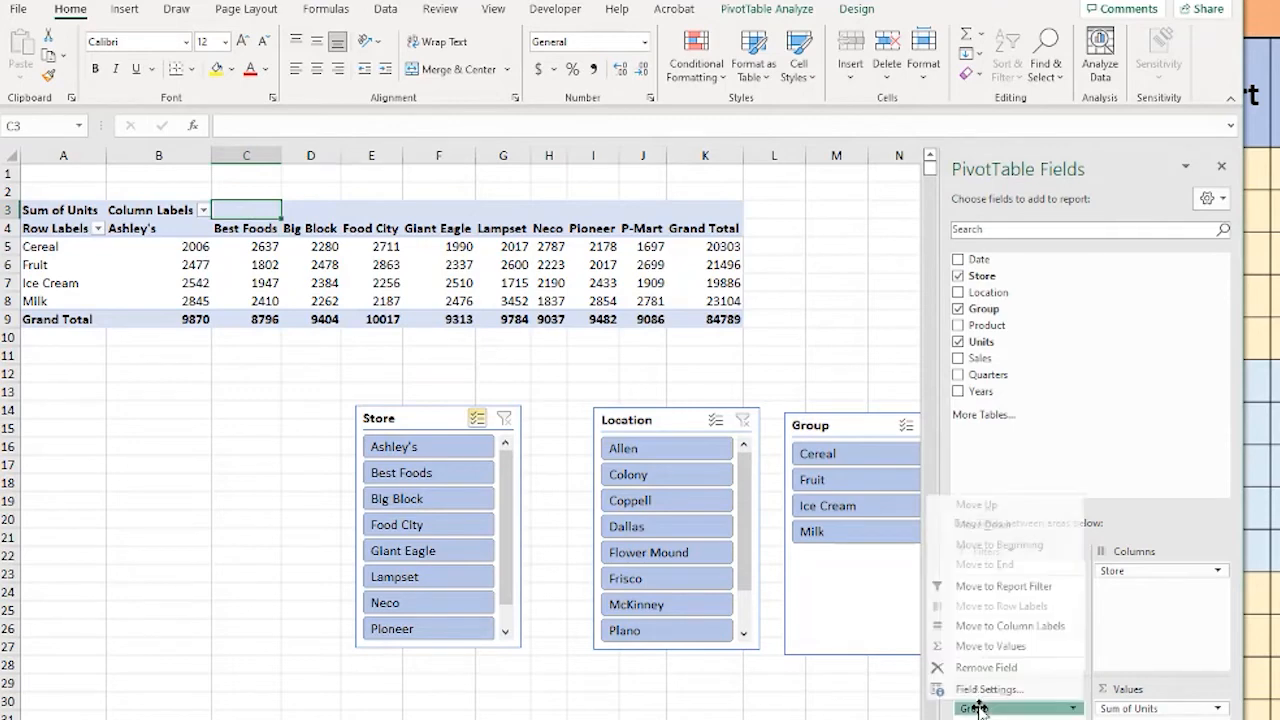
{"action": "left_click", "coordinate": [1017, 668]}
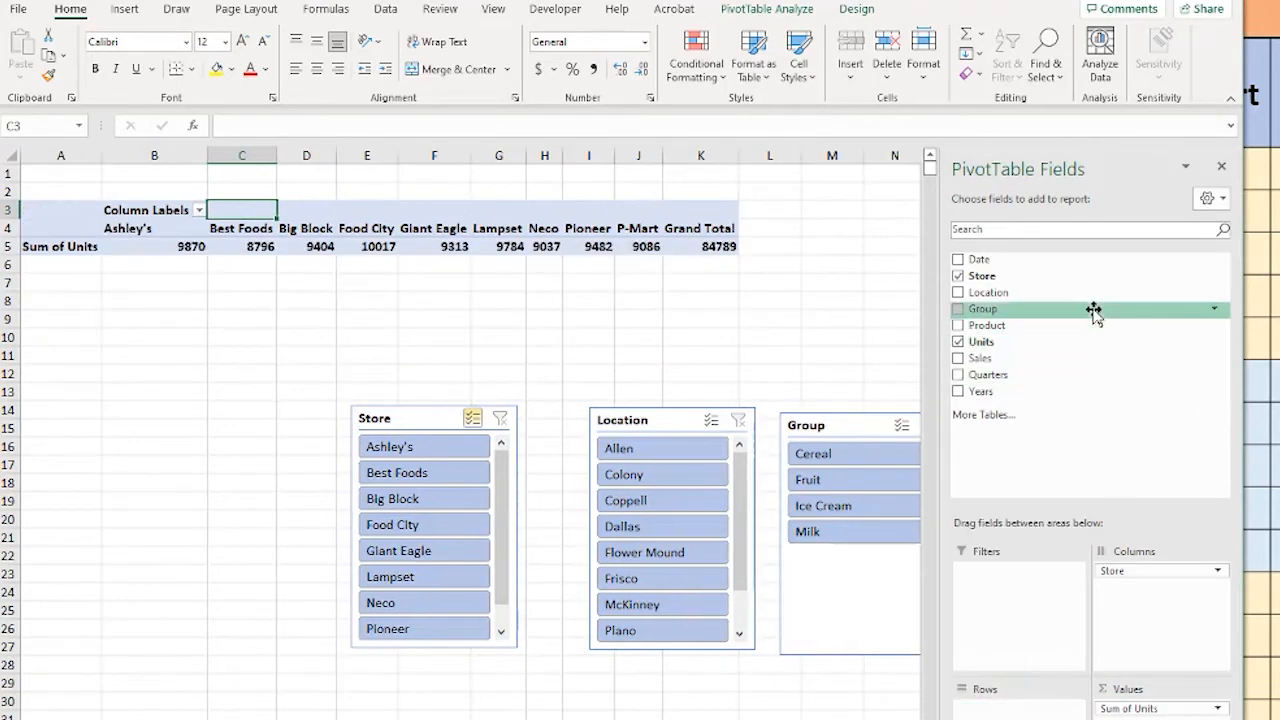
{"action": "left_click_drag", "start_coordinate": [1002, 327], "coordinate": [1020, 705]}
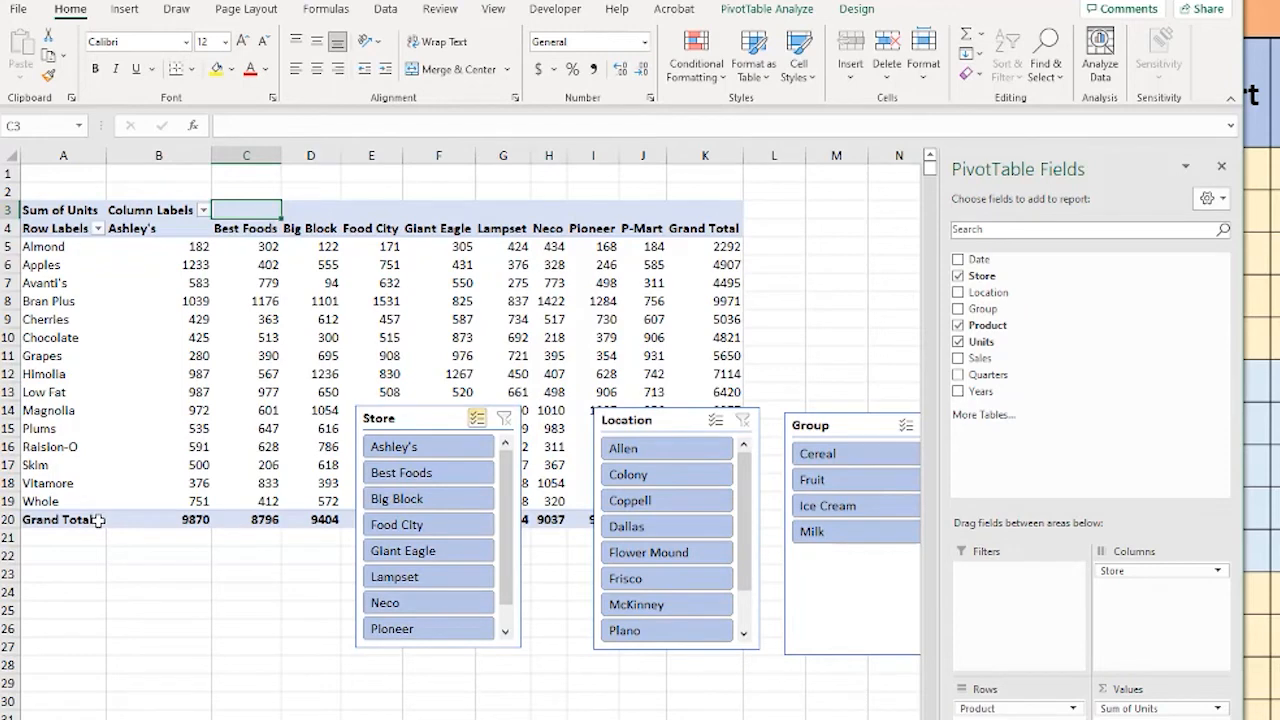
Step: Delete the Store, Location and Group slicers from the worksheet
{"action": "left_click", "coordinate": [443, 410]}
{"action": "key", "text": "Delete"}
{"action": "left_click", "coordinate": [680, 410]}
{"action": "key", "text": "Delete"}
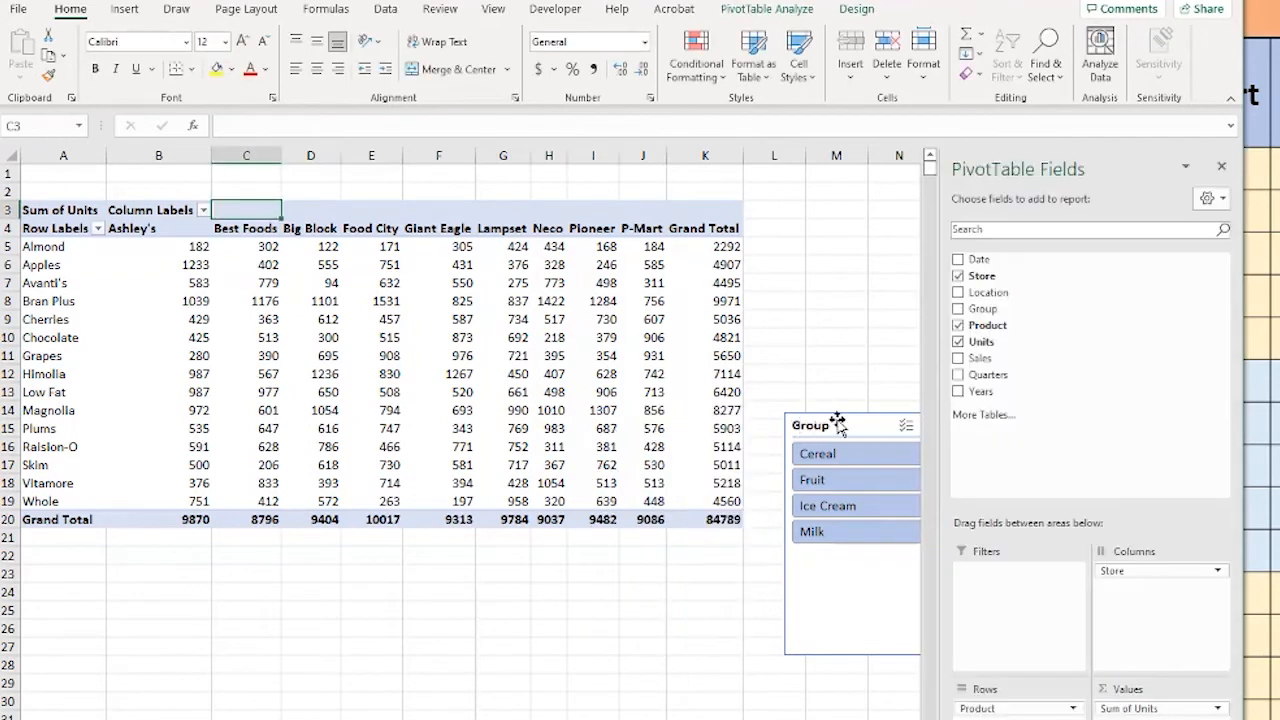
{"action": "left_click", "coordinate": [840, 418]}
{"action": "key", "text": "Delete"}
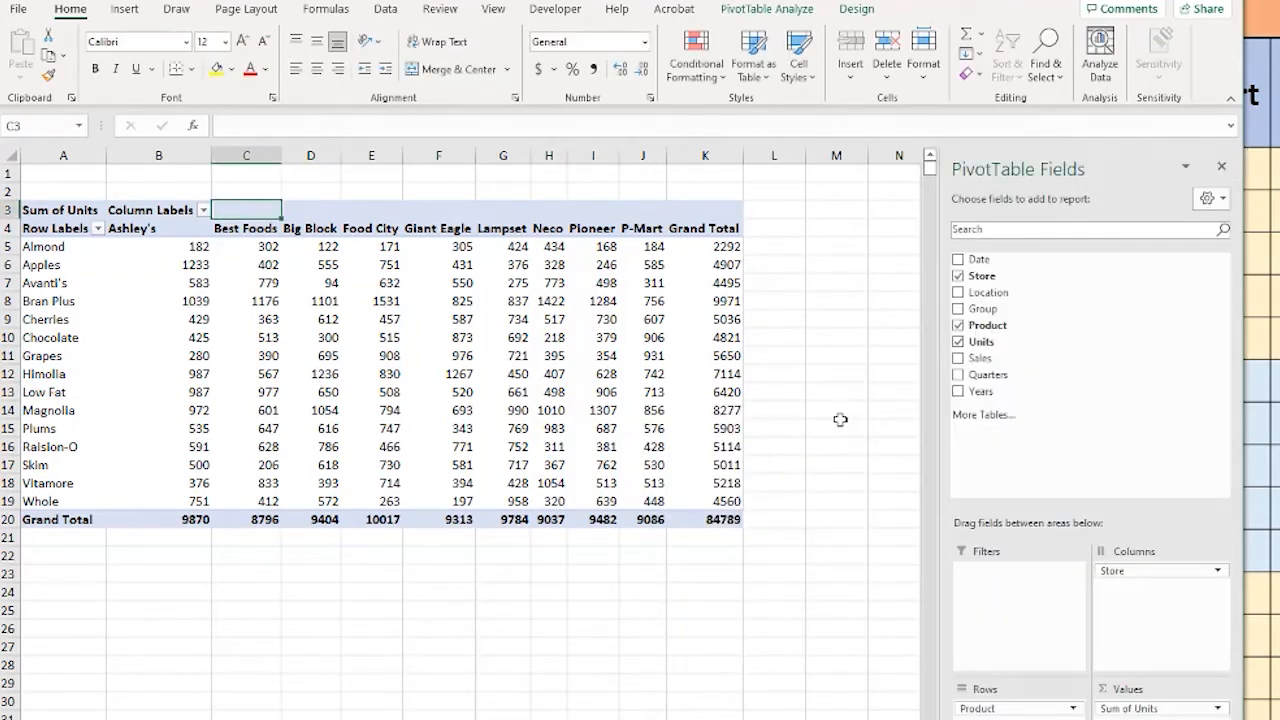
Step: Preview the clustered column and line PivotChart types in an enlarged chart dialog, and close it without inserting a chart
{"action": "left_click", "coordinate": [357, 216]}
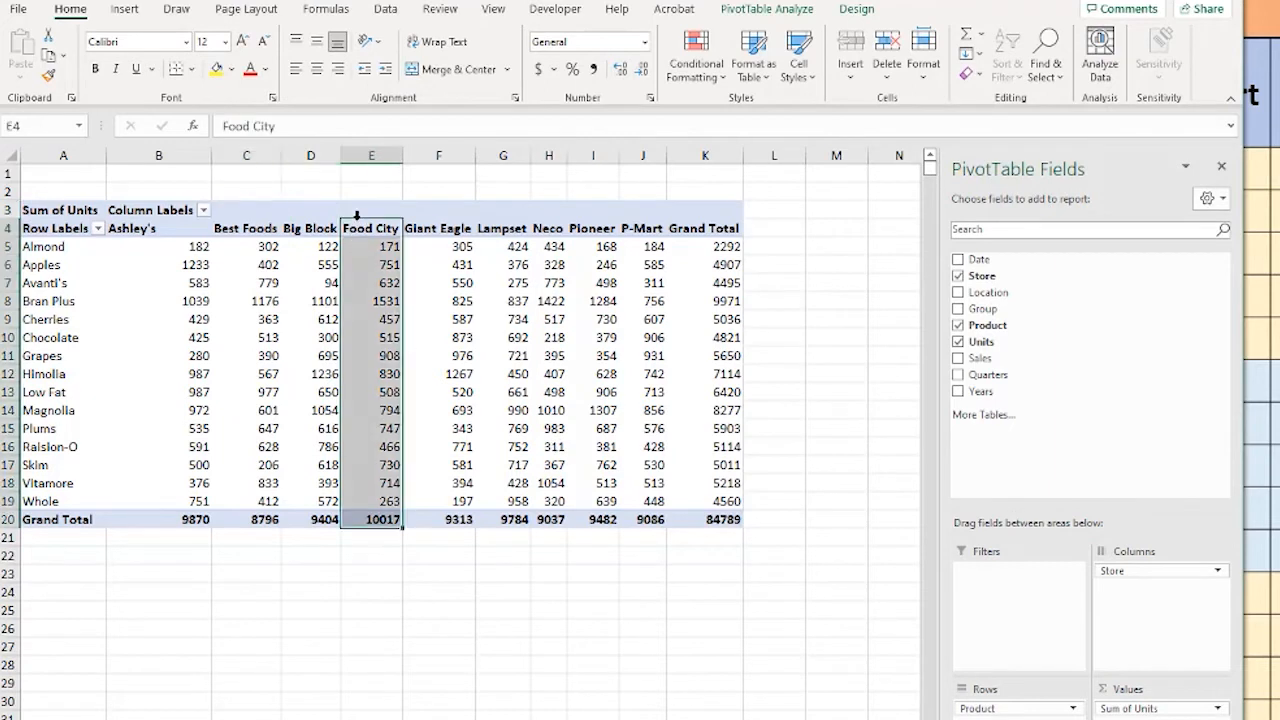
{"action": "left_click", "coordinate": [301, 285]}
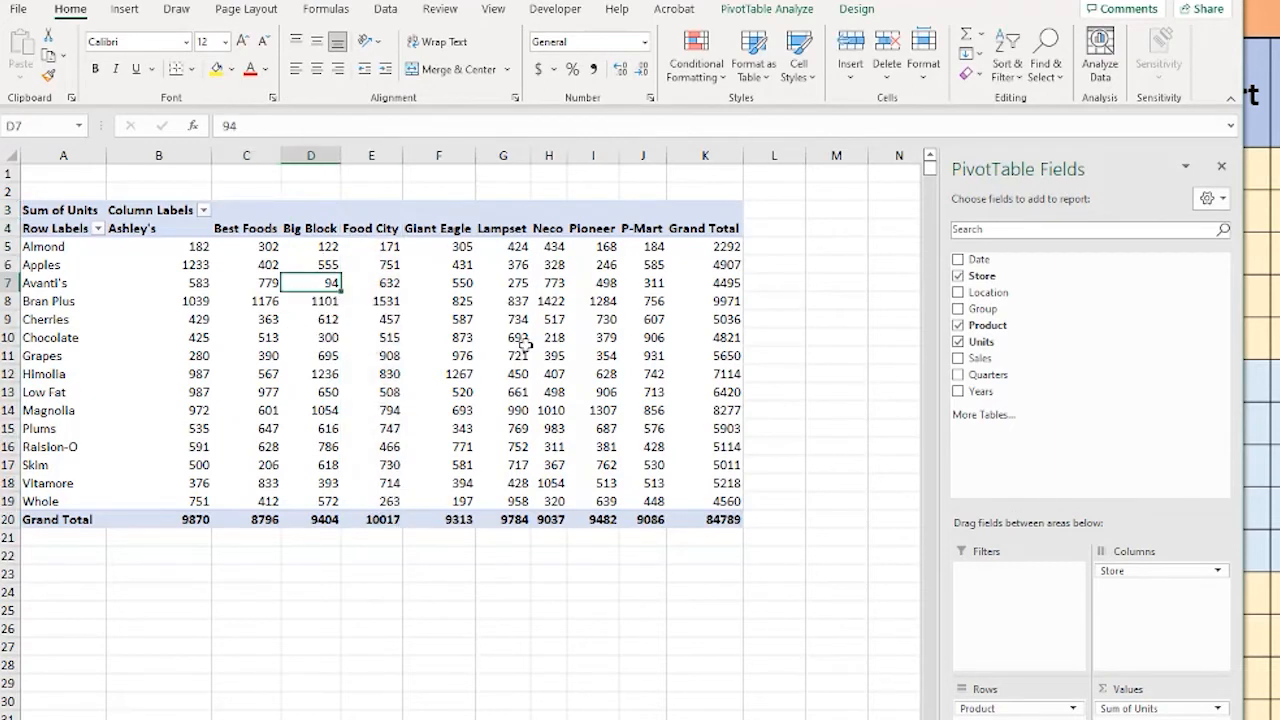
{"action": "left_click", "coordinate": [774, 10]}
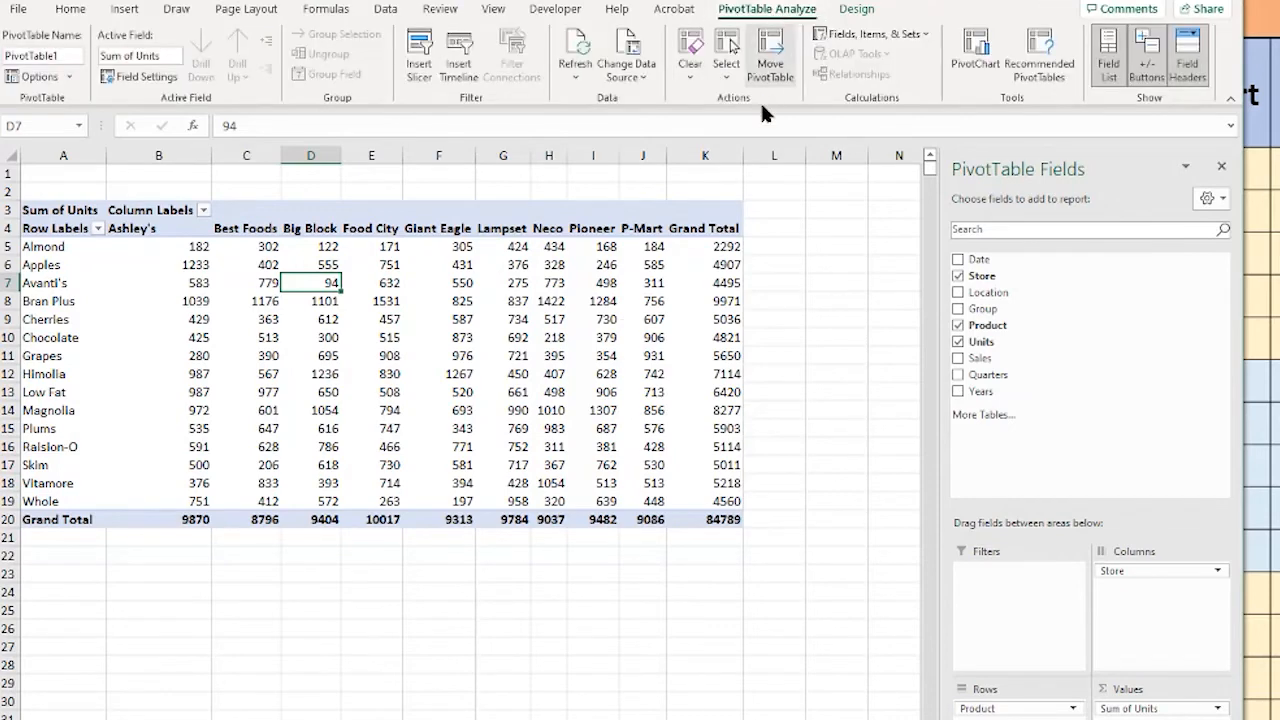
{"action": "left_click", "coordinate": [976, 50]}
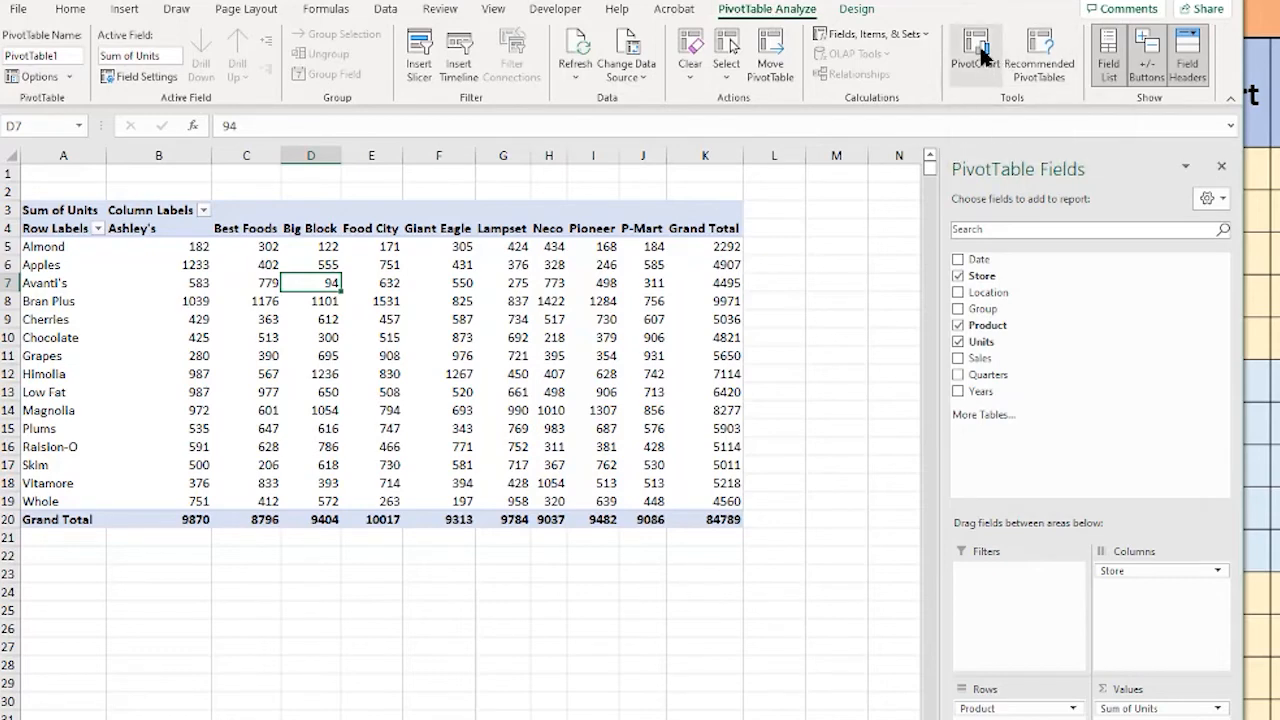
{"action": "left_click_drag", "start_coordinate": [735, 178], "coordinate": [718, 327]}
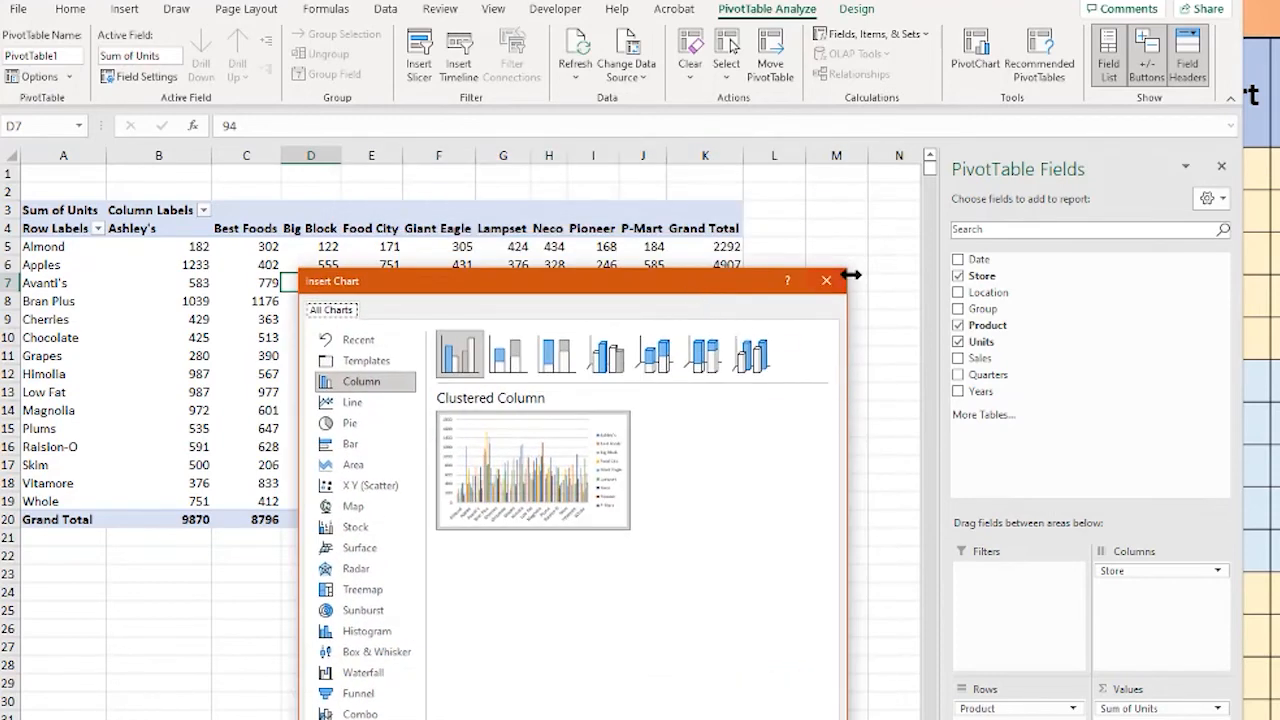
{"action": "left_click_drag", "start_coordinate": [847, 270], "coordinate": [1131, 224]}
{"action": "mouse_move", "coordinate": [580, 372]}
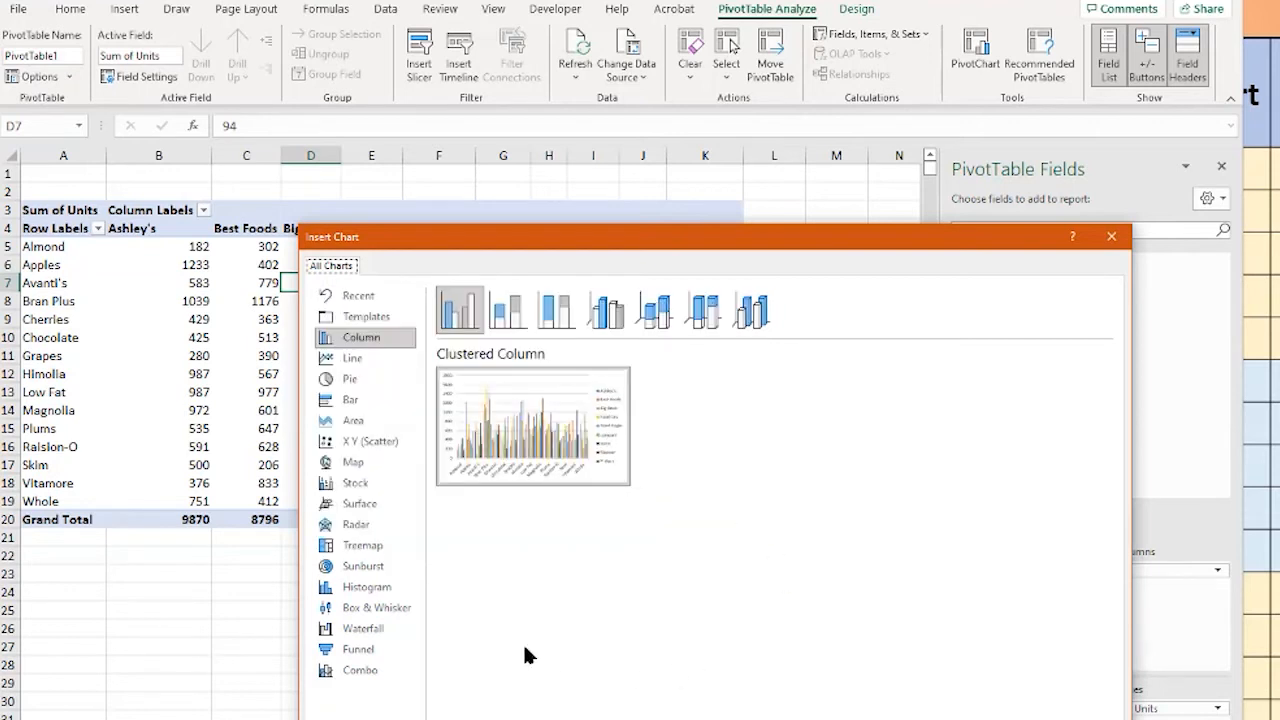
{"action": "left_click", "coordinate": [352, 360]}
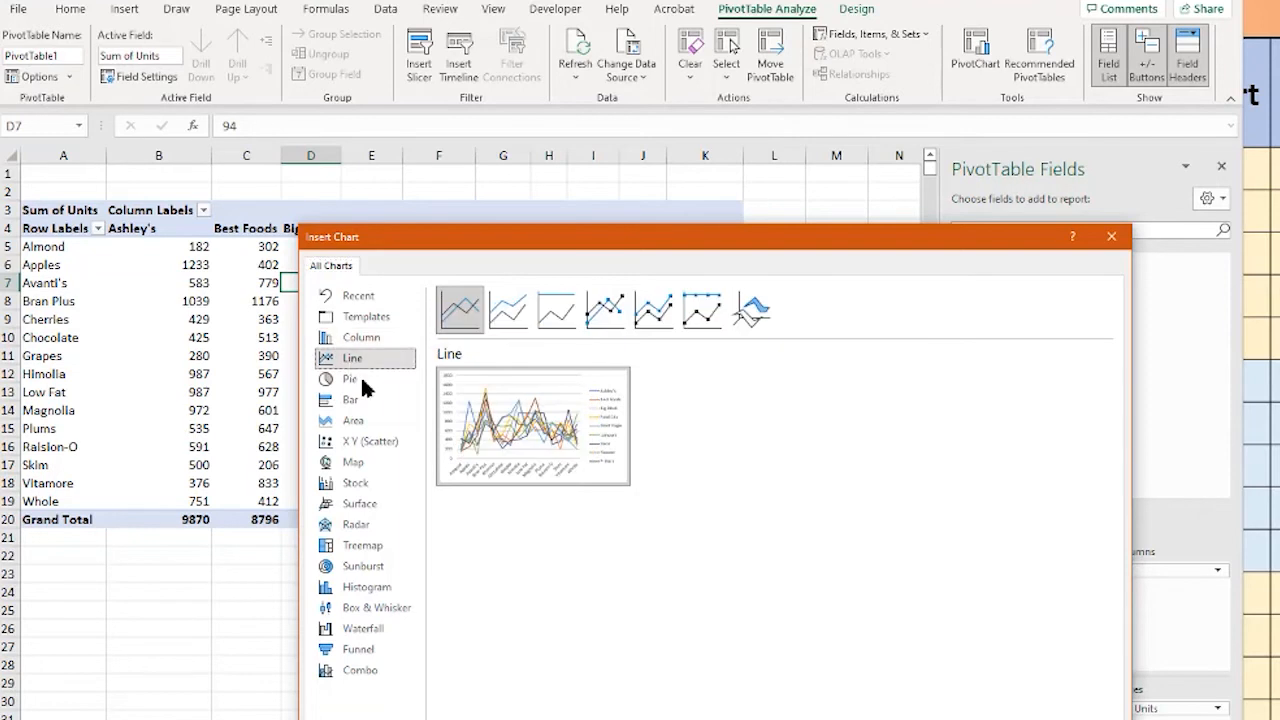
{"action": "mouse_move", "coordinate": [530, 435]}
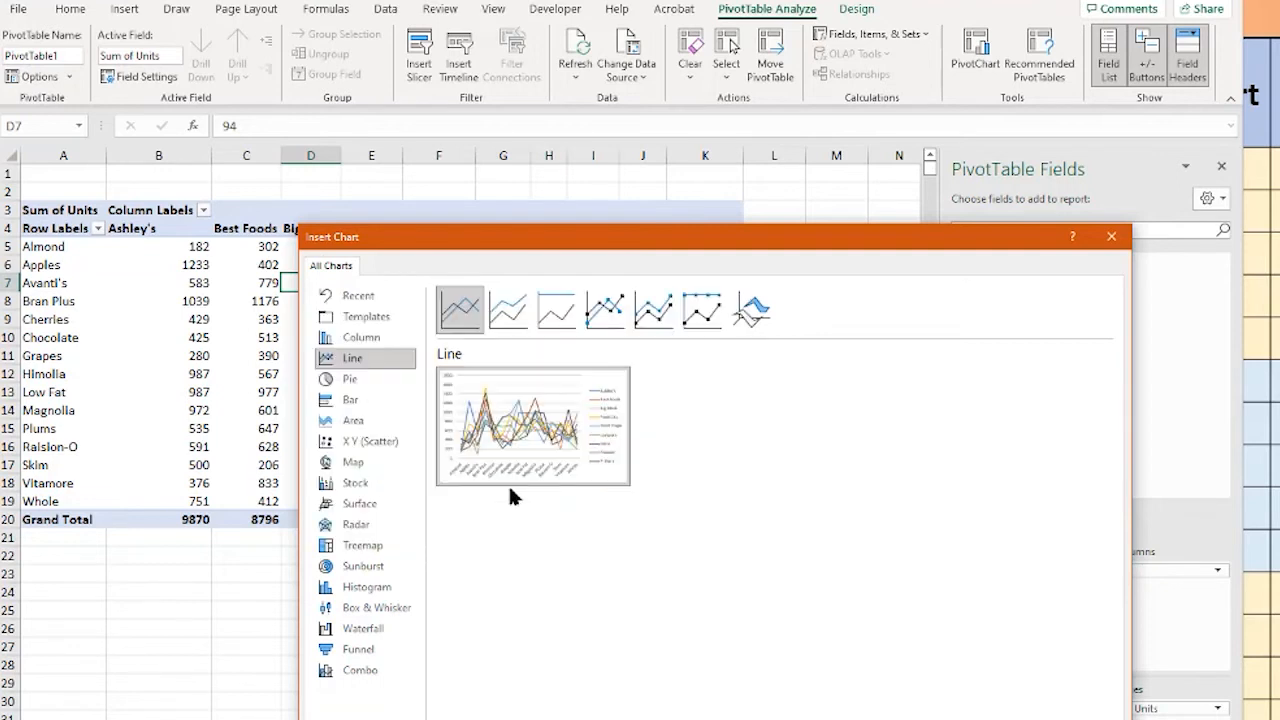
{"action": "left_click", "coordinate": [1113, 240]}
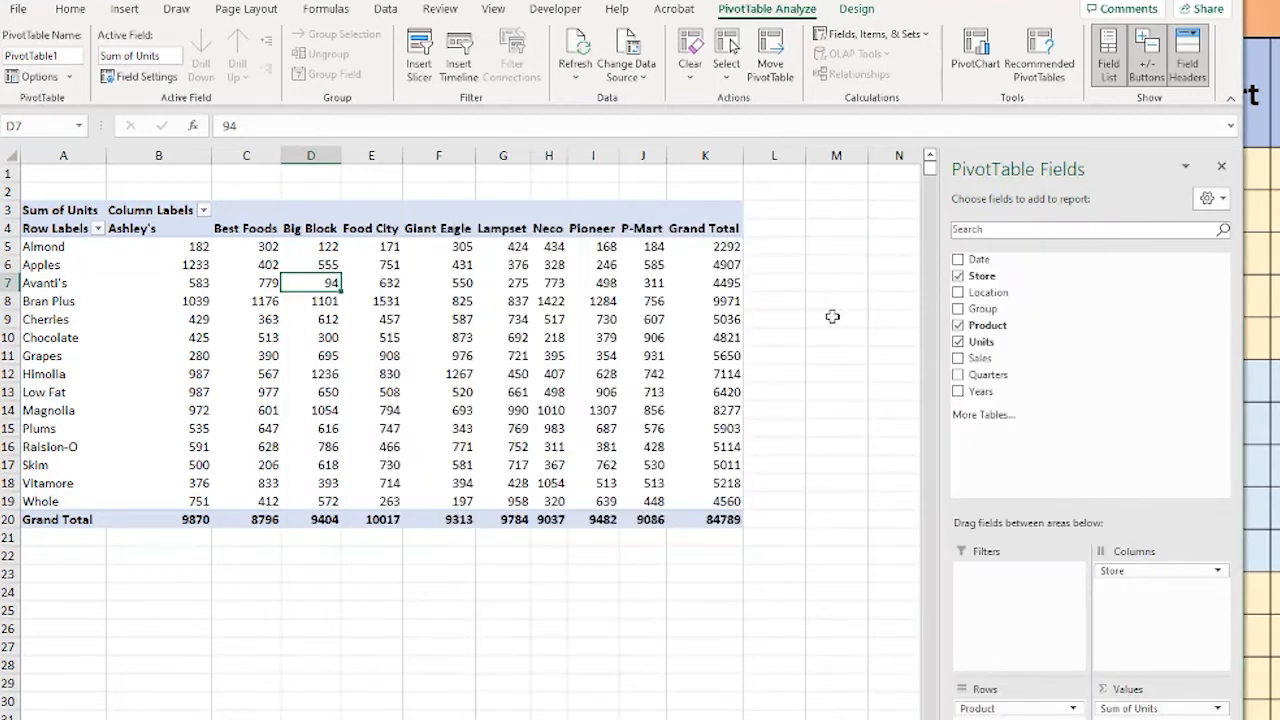
Step: Inspect the Lampset value for Chocolate and the overall grand total in the PivotTable
{"action": "left_click", "coordinate": [520, 333]}
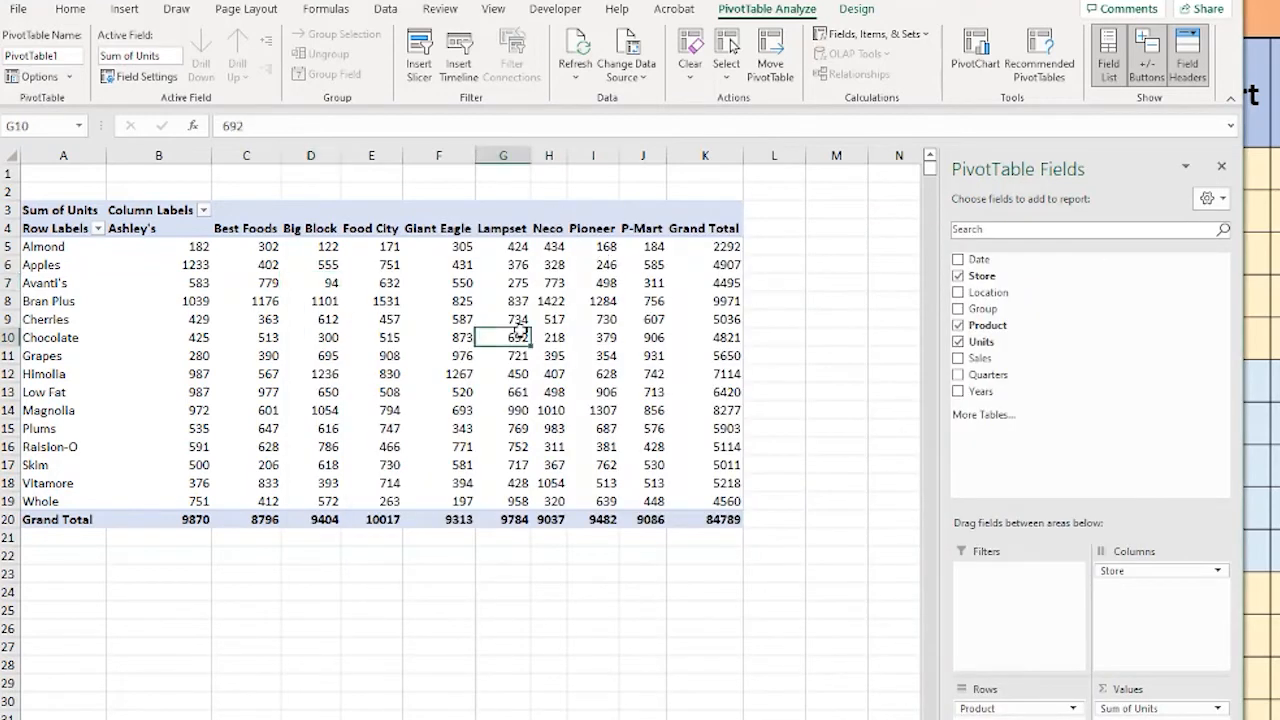
{"action": "mouse_move", "coordinate": [521, 333]}
{"action": "mouse_move", "coordinate": [720, 520]}
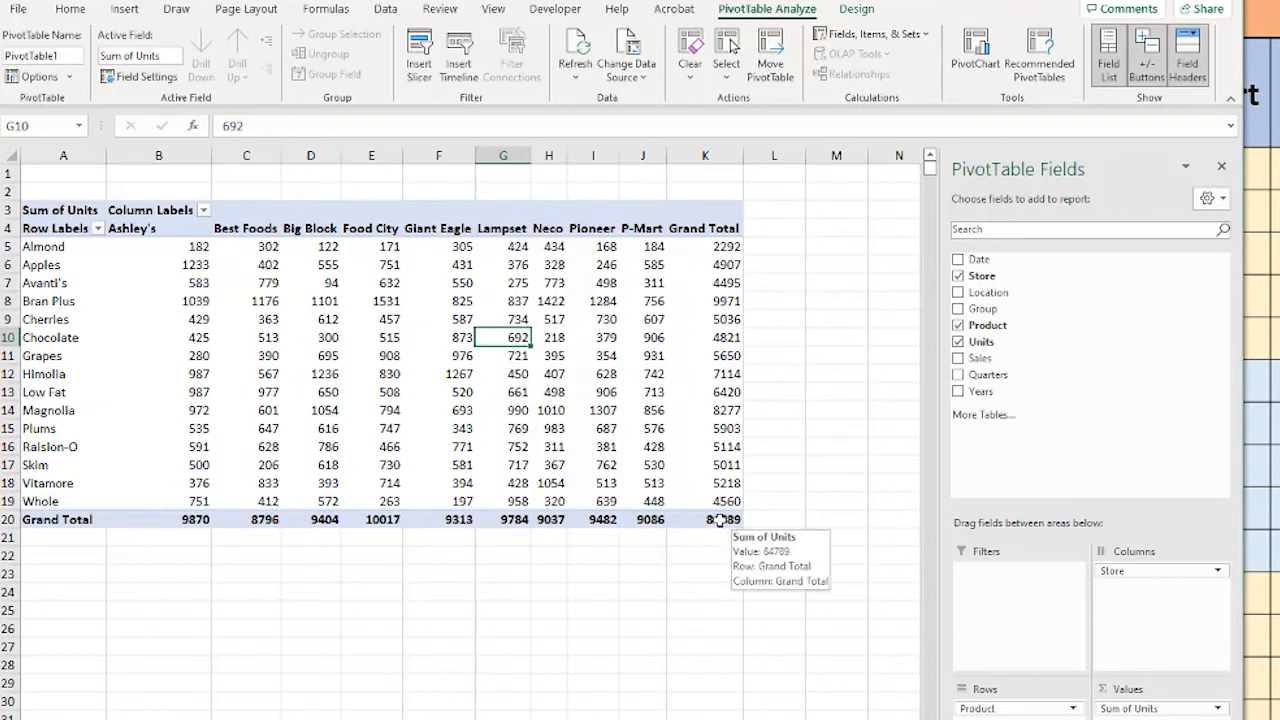
{"action": "left_click", "coordinate": [720, 520]}
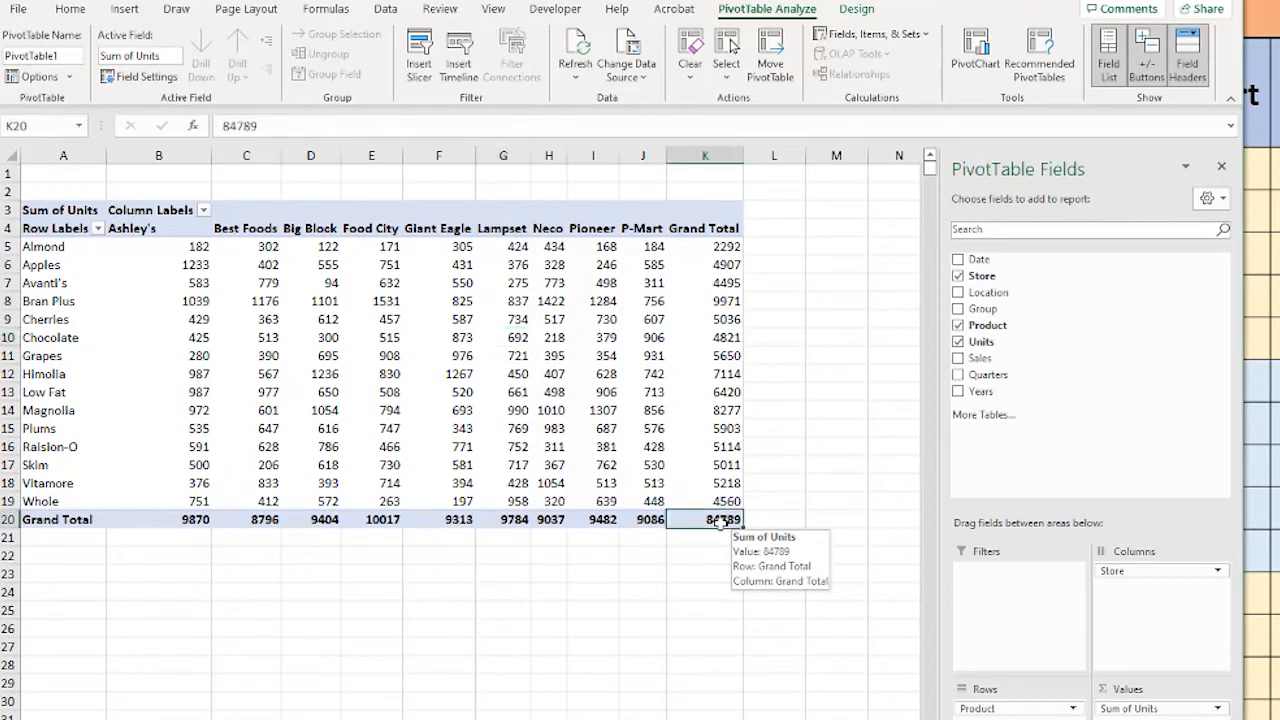
Step: Label cell C28 "Total Sales" and pull the PivotTable's overall grand total into D28 with =GETPIVOTDATA("Units",$A$3)
{"action": "left_click", "coordinate": [232, 666]}
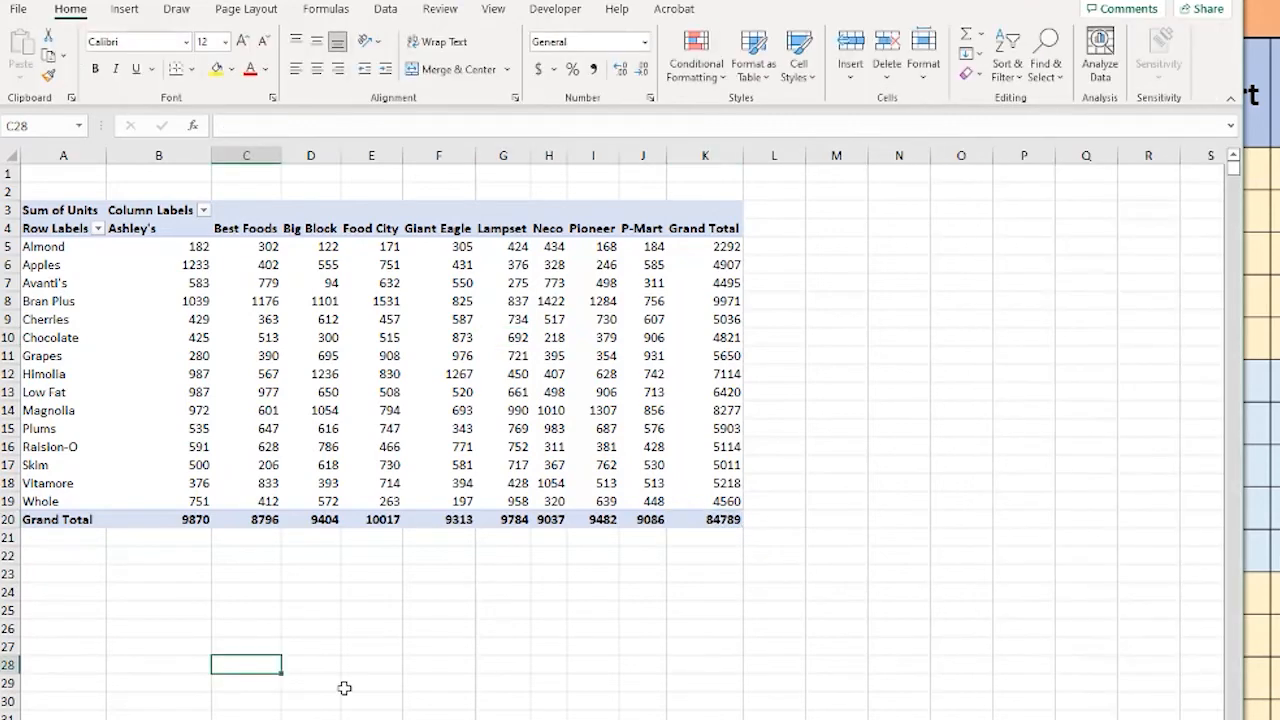
{"action": "type", "text": "Total"}
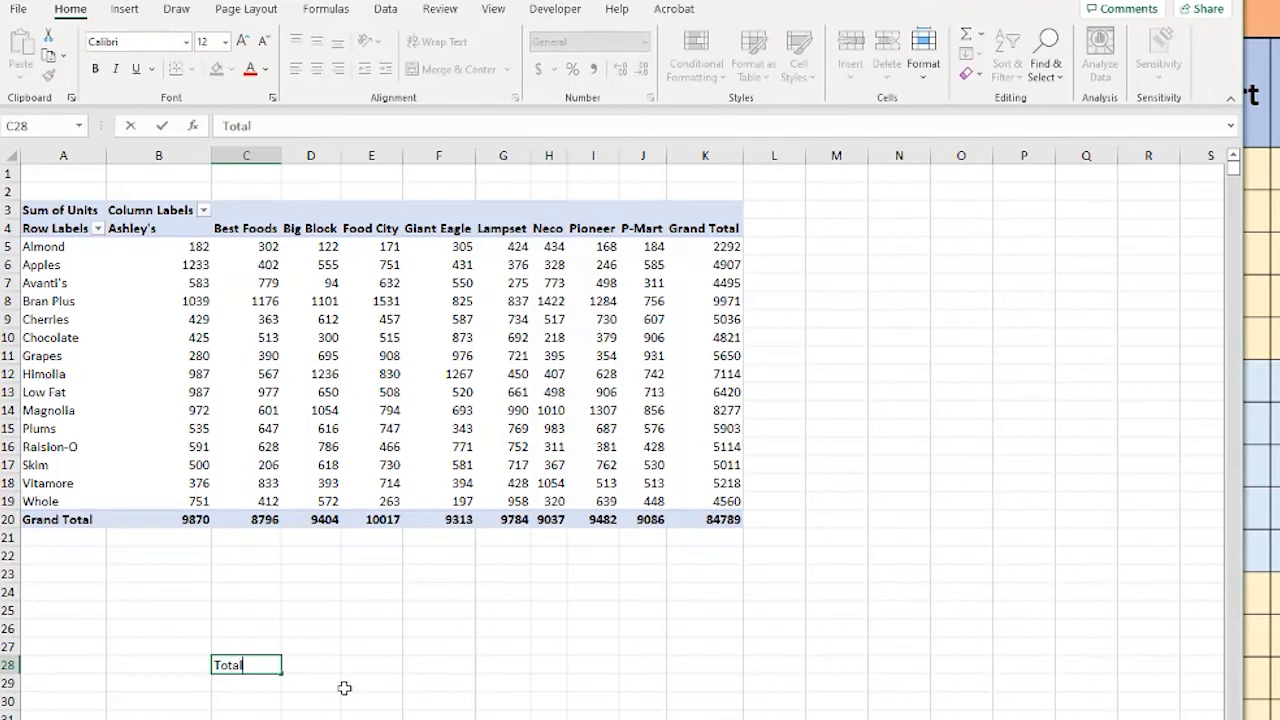
{"action": "type", "text": " Sales"}
{"action": "left_click", "coordinate": [322, 663]}
{"action": "type", "text": "="}
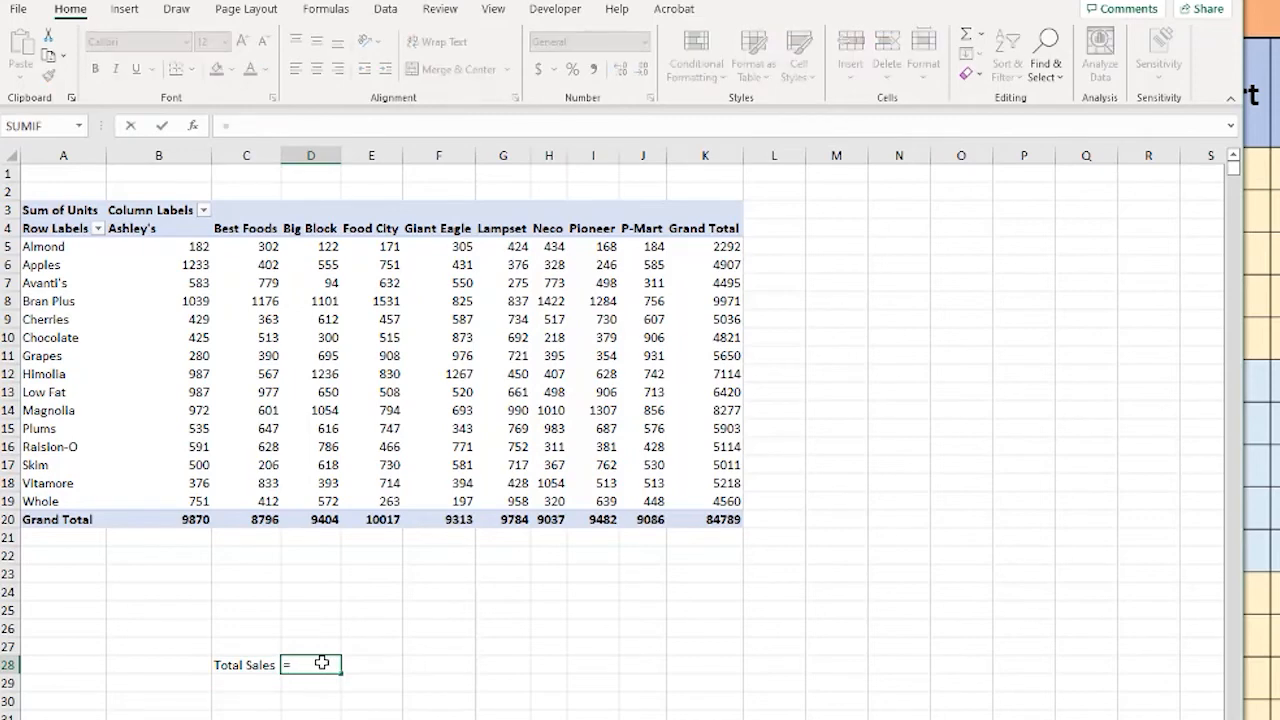
{"action": "left_click", "coordinate": [720, 519]}
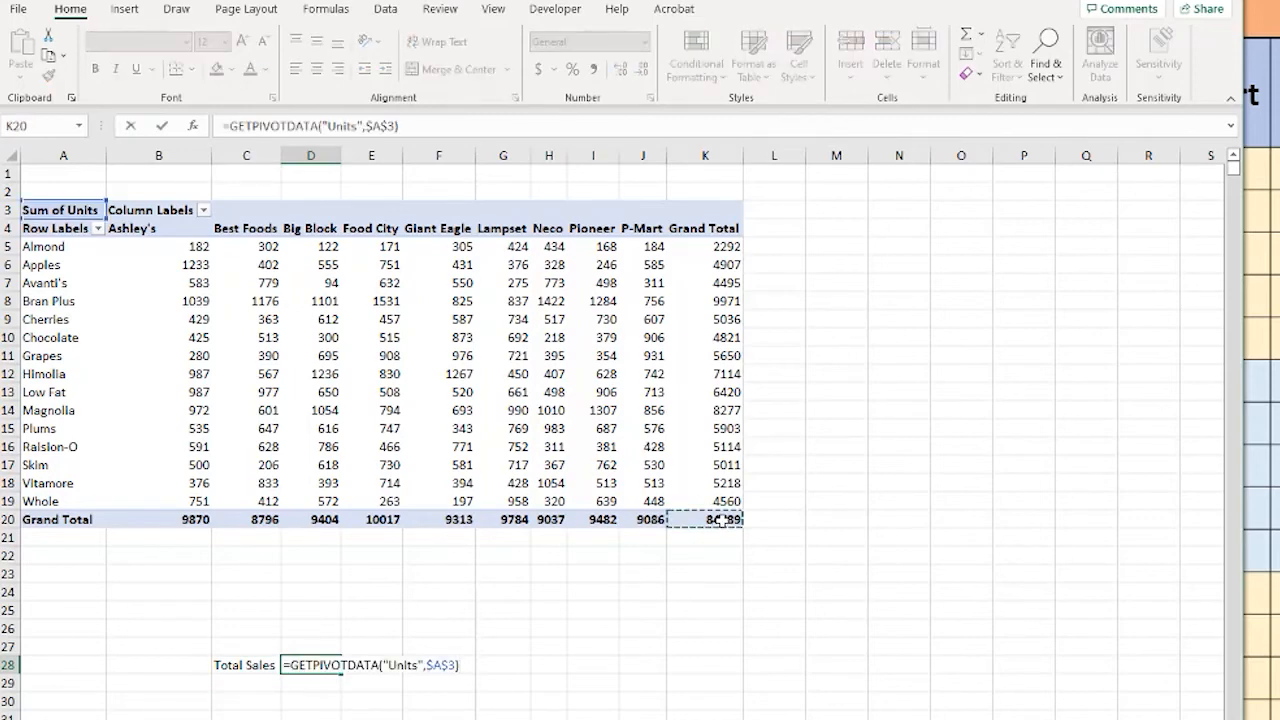
{"action": "key", "text": "Return"}
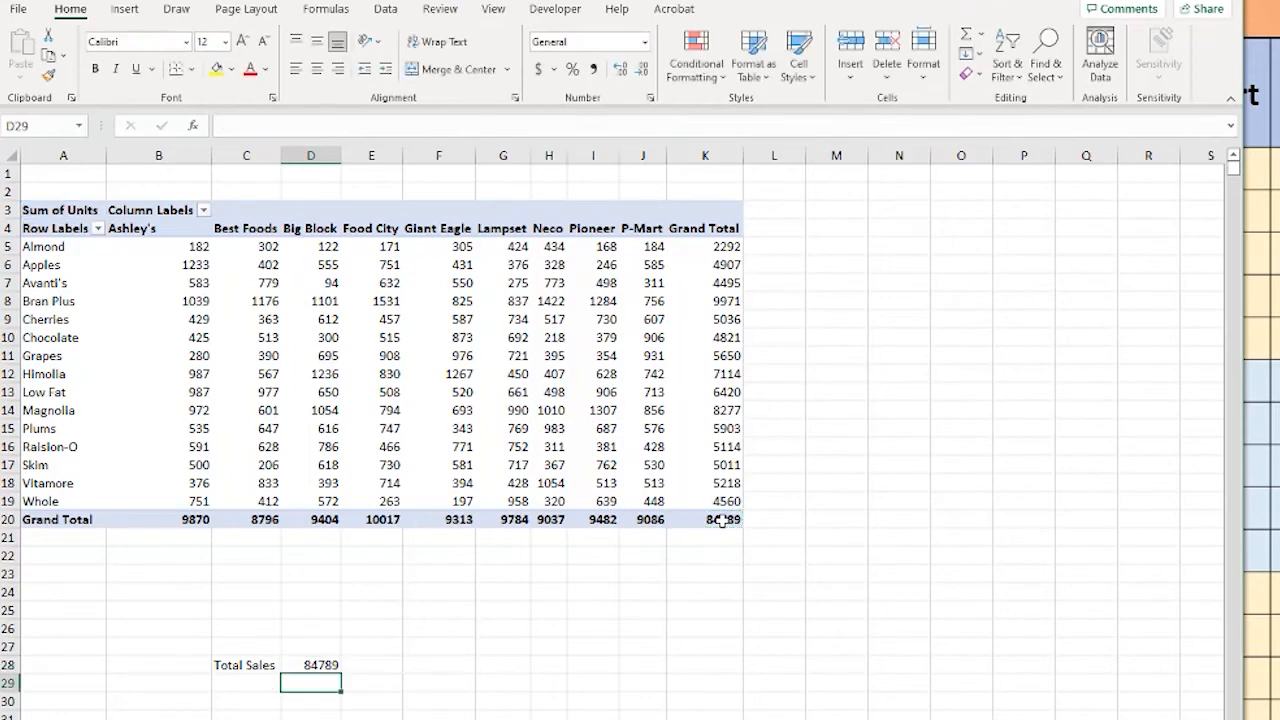
{"action": "left_click", "coordinate": [328, 668]}
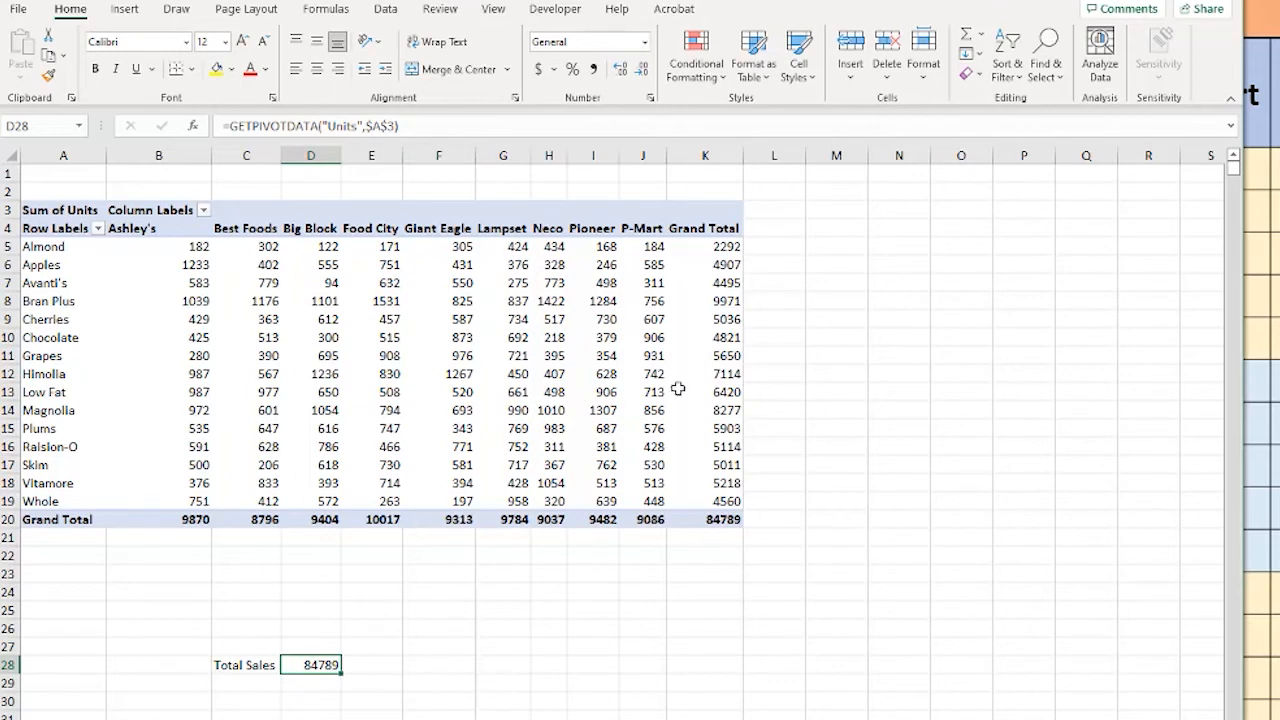
Step: Insert slicers for the Group and Product fields of the PivotTable
{"action": "left_click", "coordinate": [419, 211]}
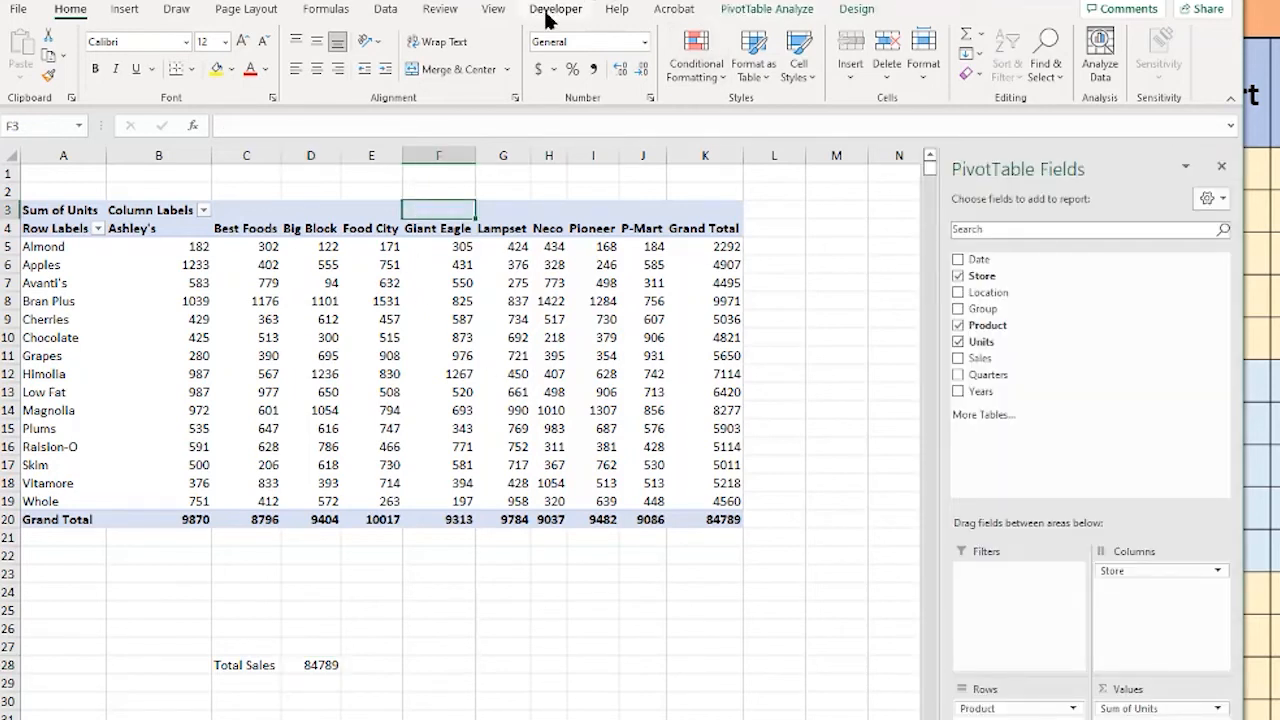
{"action": "left_click", "coordinate": [750, 12]}
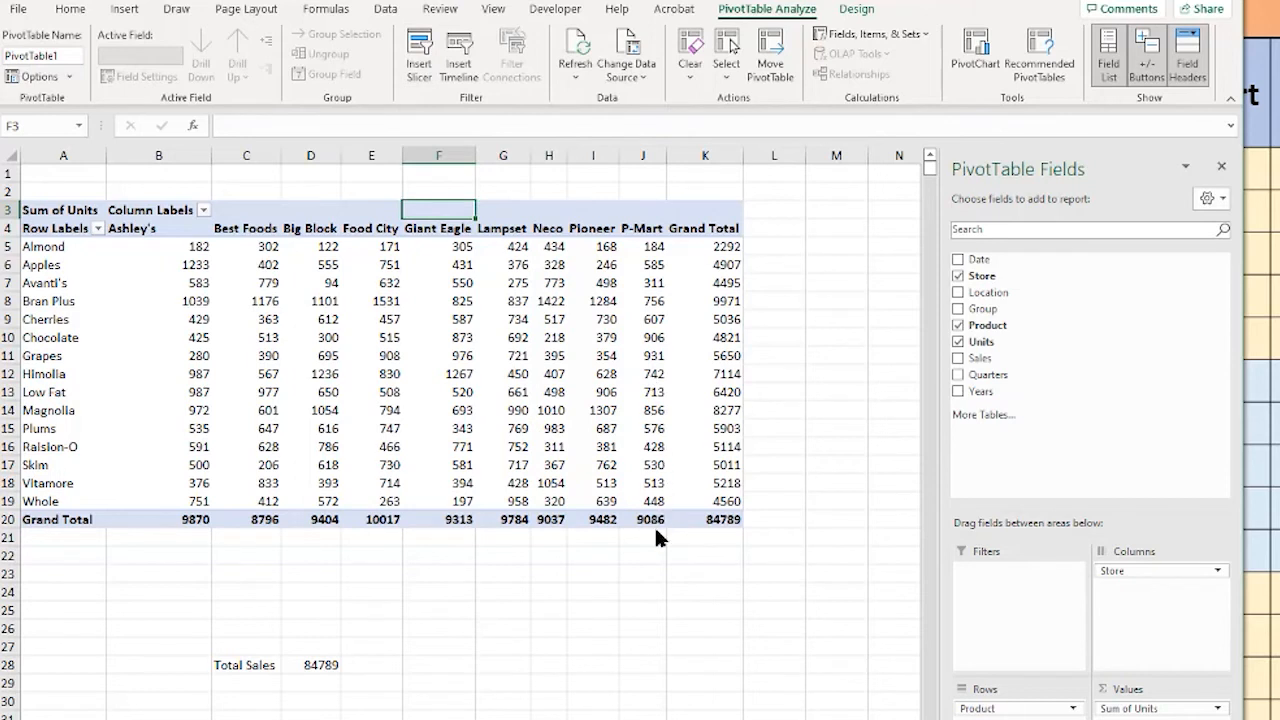
{"action": "left_click", "coordinate": [419, 60]}
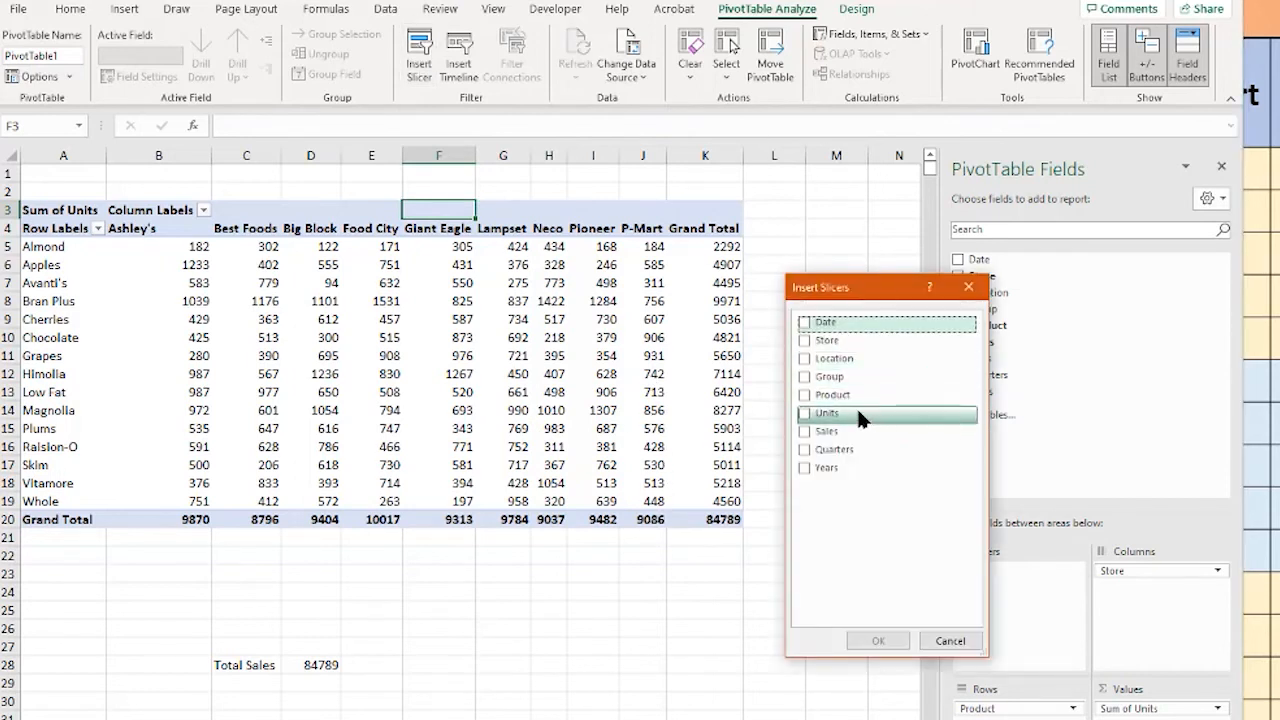
{"action": "left_click", "coordinate": [838, 396]}
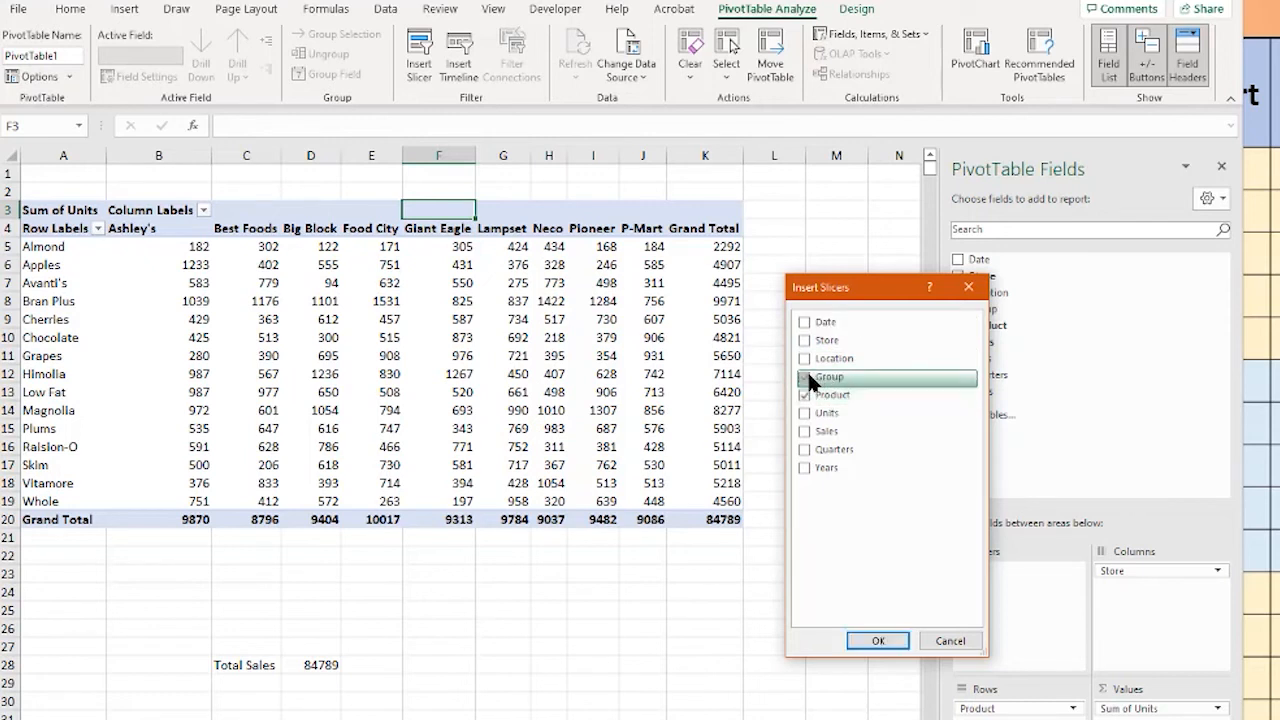
{"action": "left_click", "coordinate": [877, 641]}
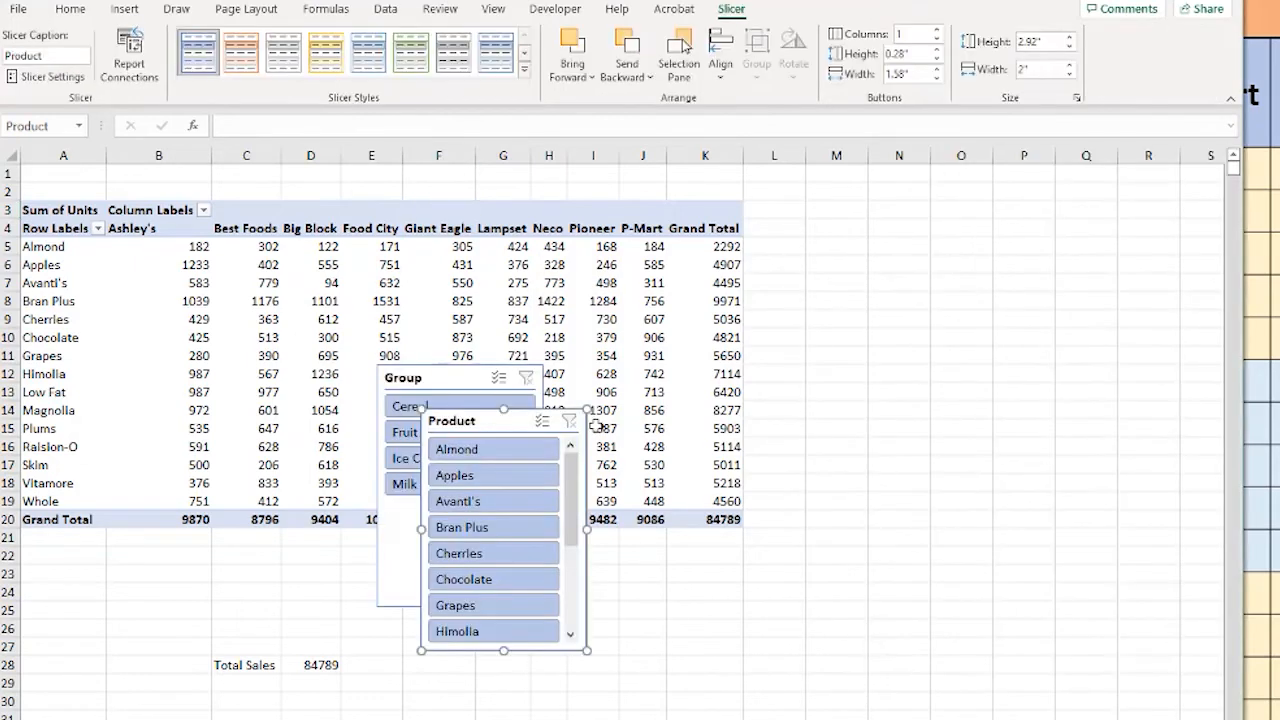
Step: Move the Product and Group slicers apart and clear of the PivotTable's data, with Product in the empty columns beside it and Group below
{"action": "left_click_drag", "start_coordinate": [521, 420], "coordinate": [984, 421]}
{"action": "left_click_drag", "start_coordinate": [458, 376], "coordinate": [720, 567]}
{"action": "left_click_drag", "start_coordinate": [921, 420], "coordinate": [959, 384]}
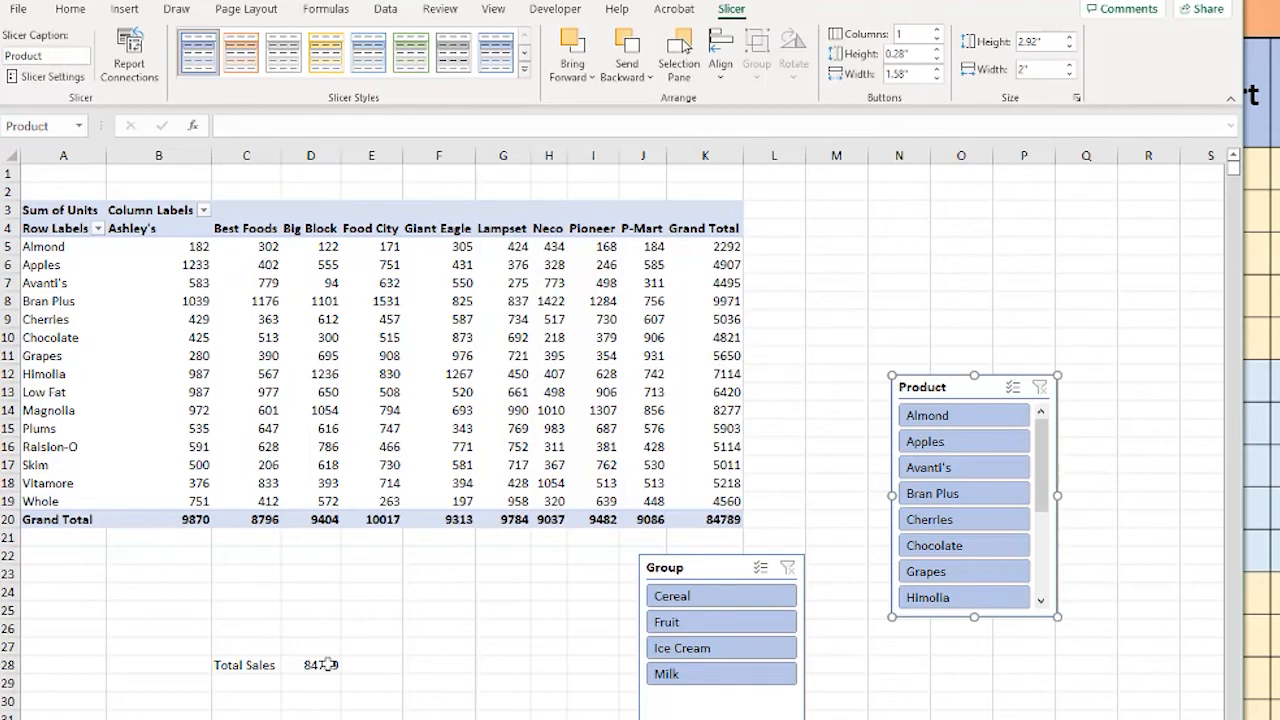
Step: Filter the PivotTable to Apples with the Product slicer and check the Total Sales formula in D28
{"action": "left_click", "coordinate": [967, 453]}
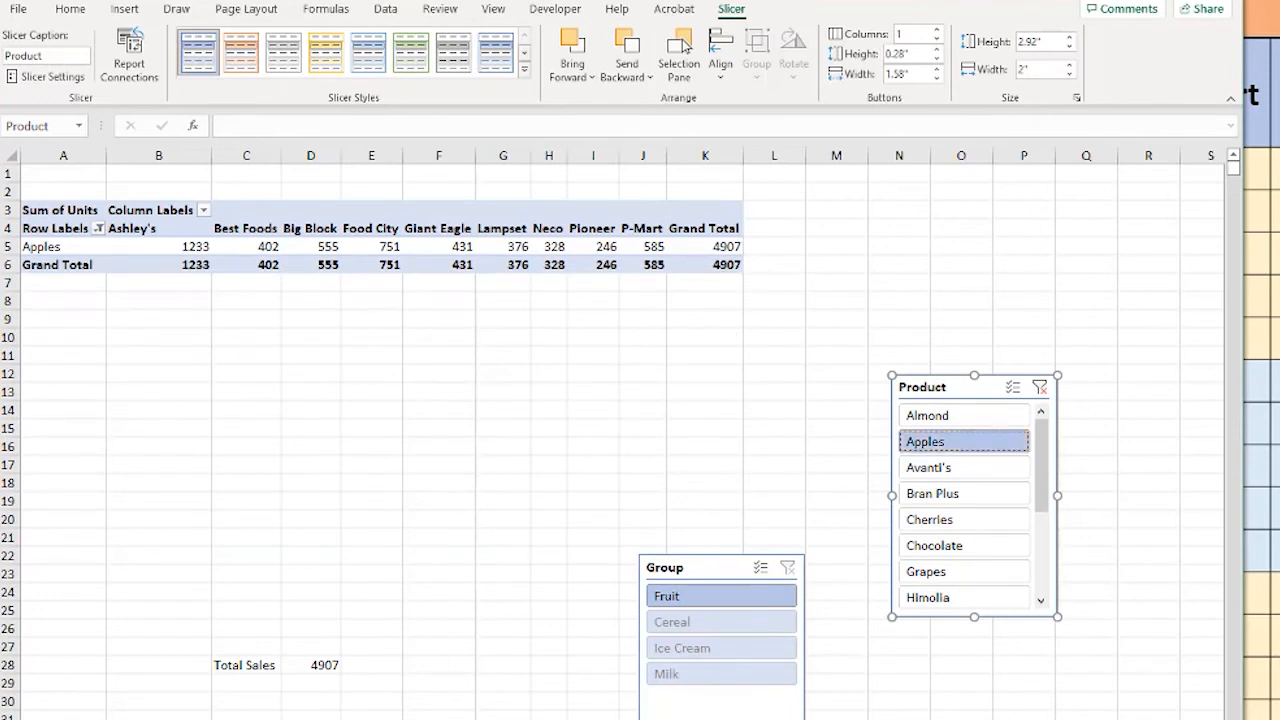
{"action": "left_click", "coordinate": [329, 666]}
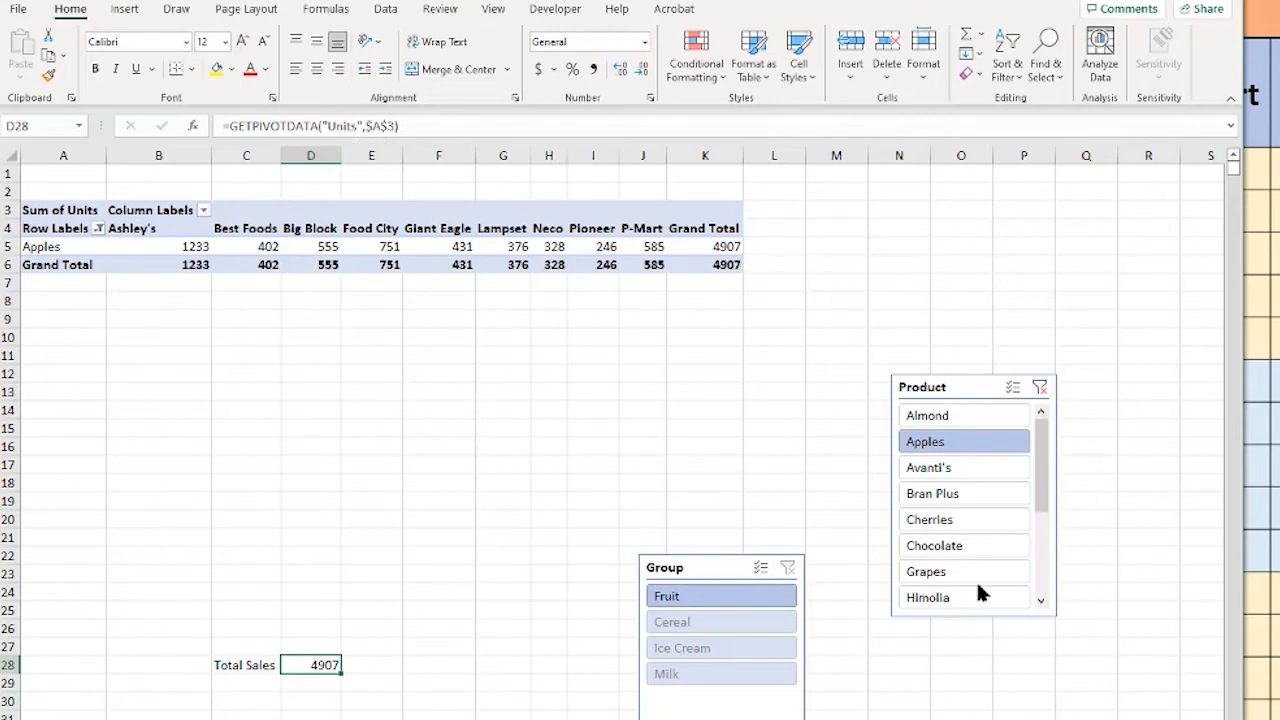
Step: Add Grapes and Himolia to the Product slicer's selection using multi-select, and clear the slicer filters
{"action": "left_click", "coordinate": [1012, 389]}
{"action": "left_click", "coordinate": [948, 580]}
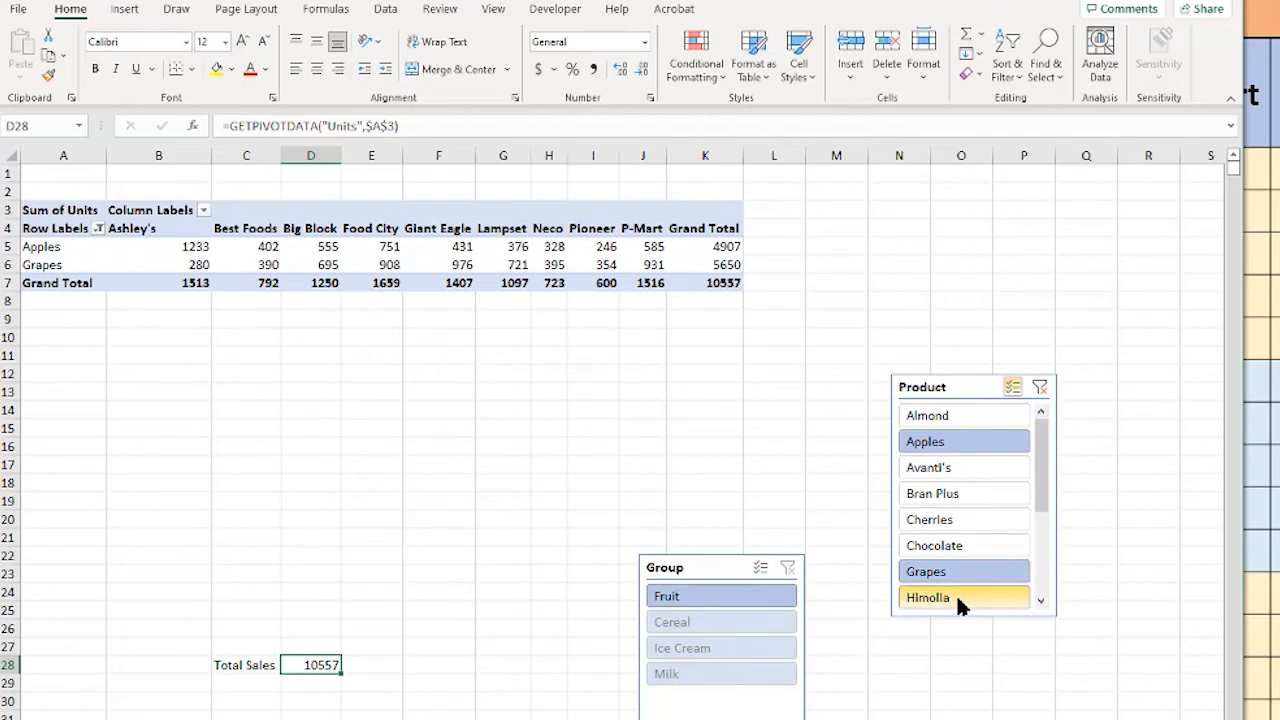
{"action": "left_click", "coordinate": [956, 595]}
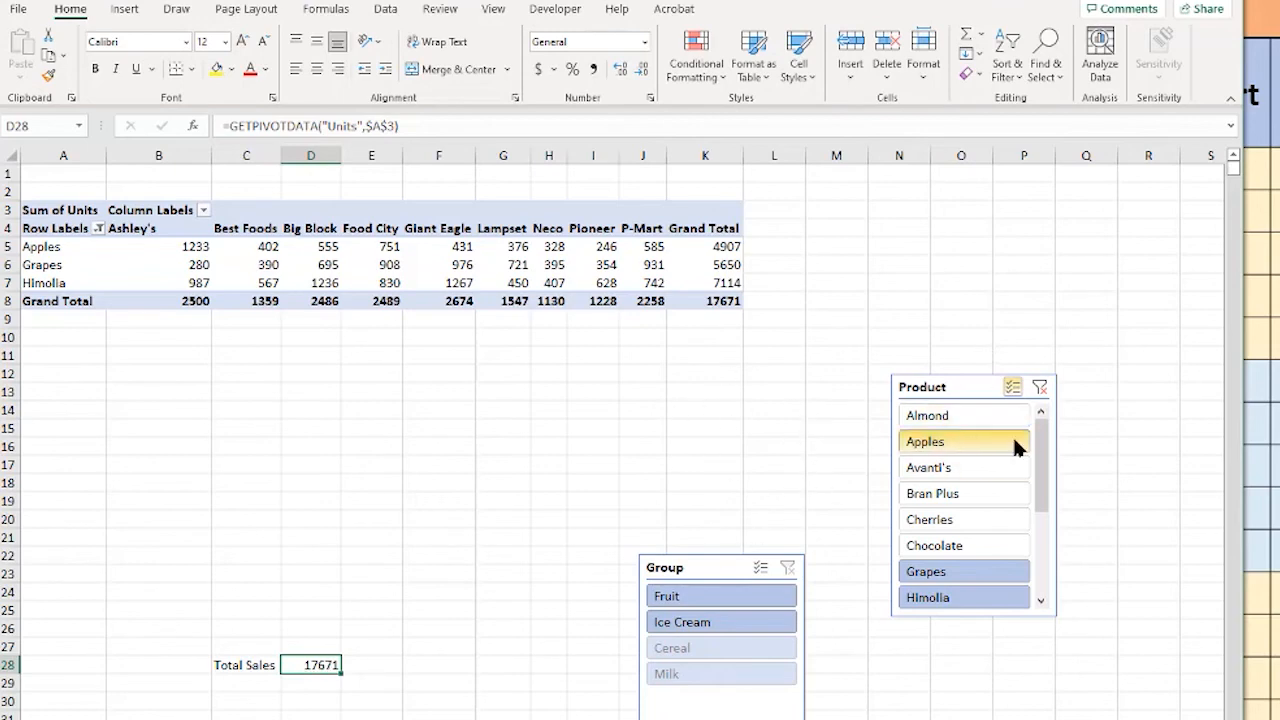
{"action": "left_click", "coordinate": [1040, 389]}
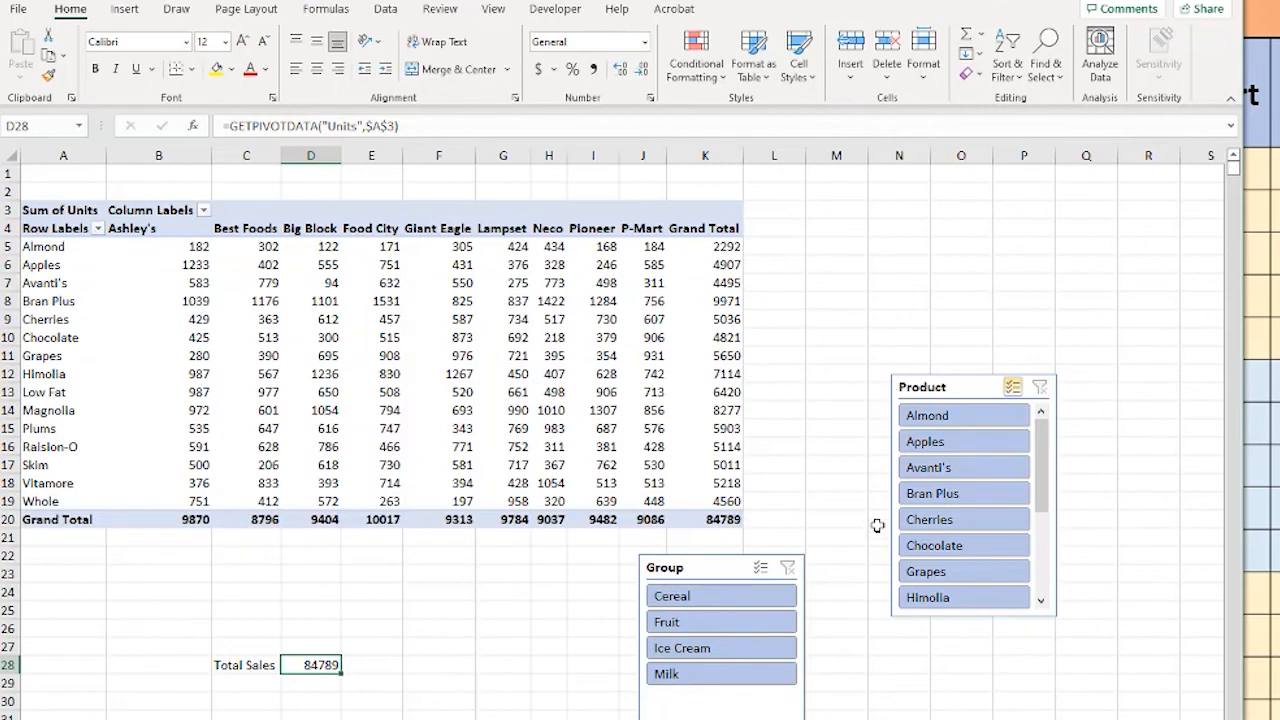
{"action": "left_click", "coordinate": [790, 571]}
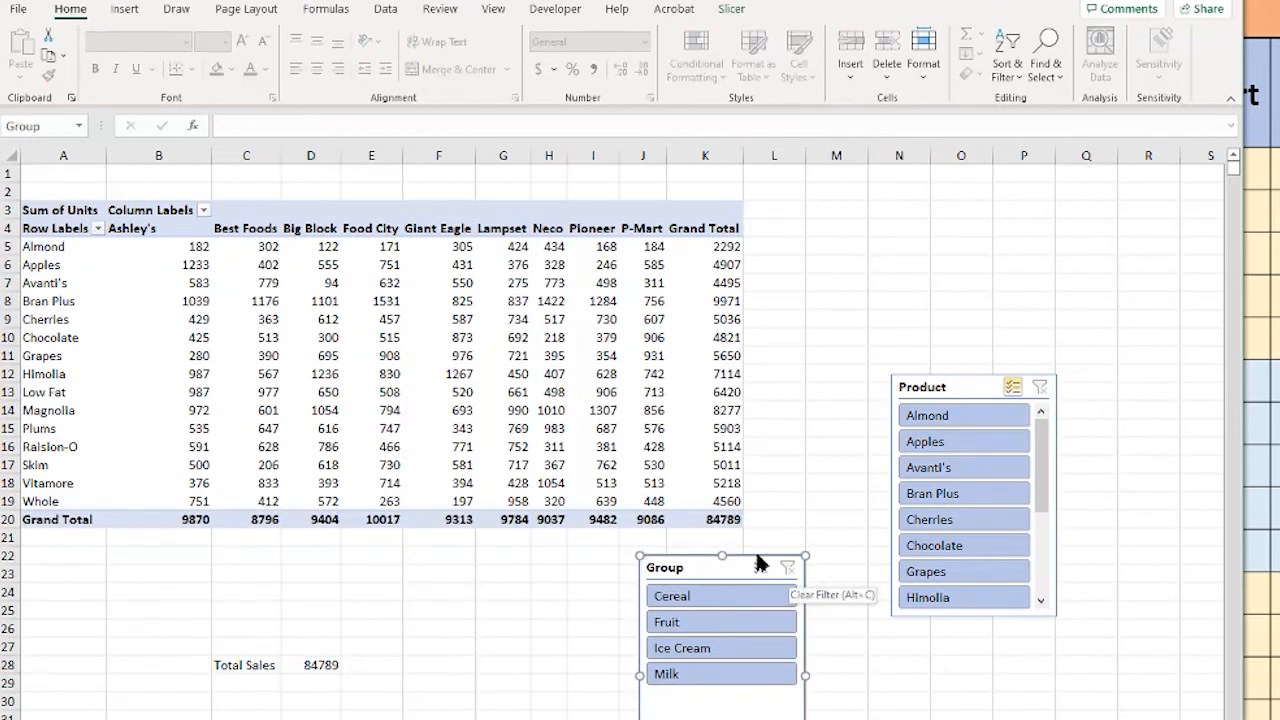
Step: Try several PivotTable styles, including green, gray and yellow ones, and apply the light blue style
{"action": "left_click", "coordinate": [441, 229]}
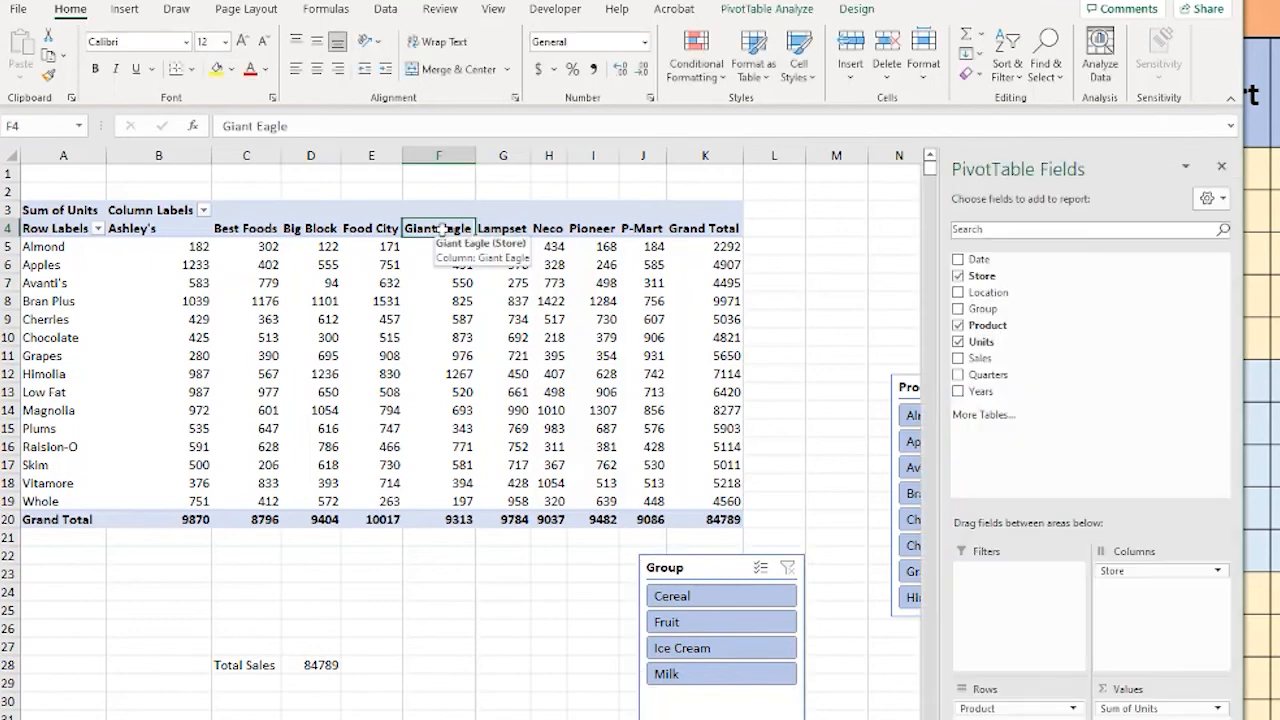
{"action": "left_click", "coordinate": [779, 9]}
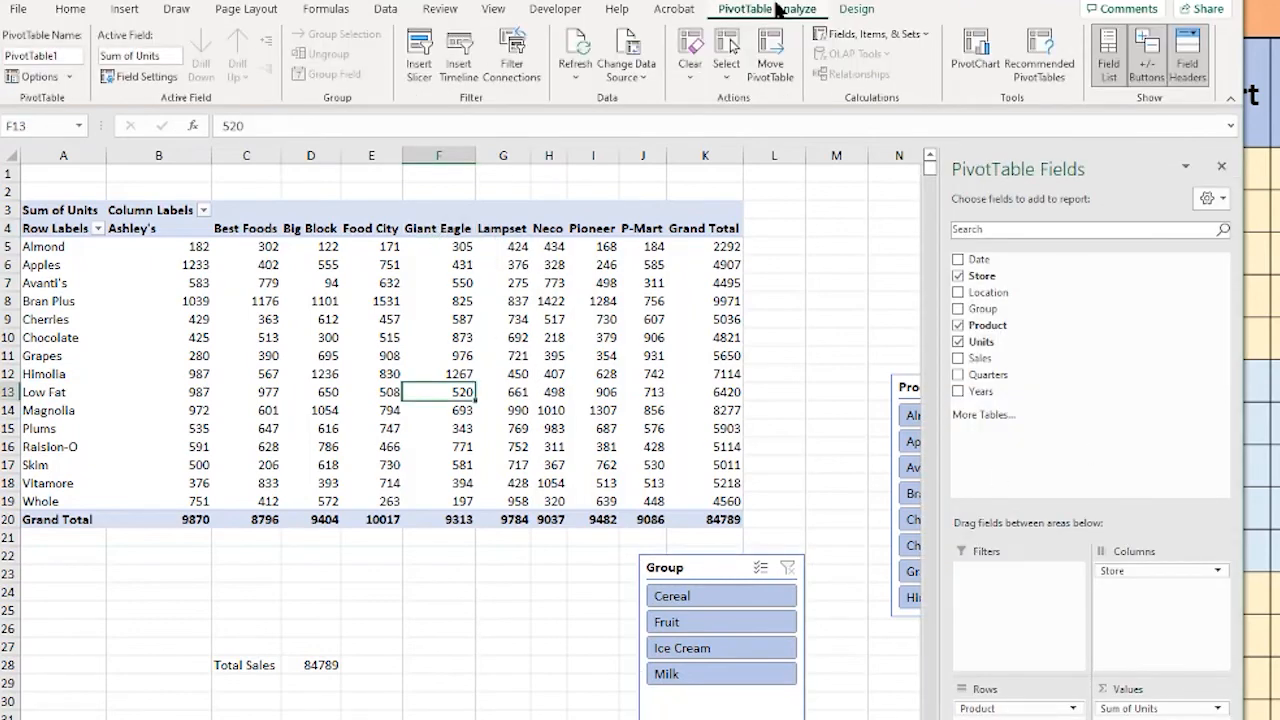
{"action": "left_click", "coordinate": [856, 10]}
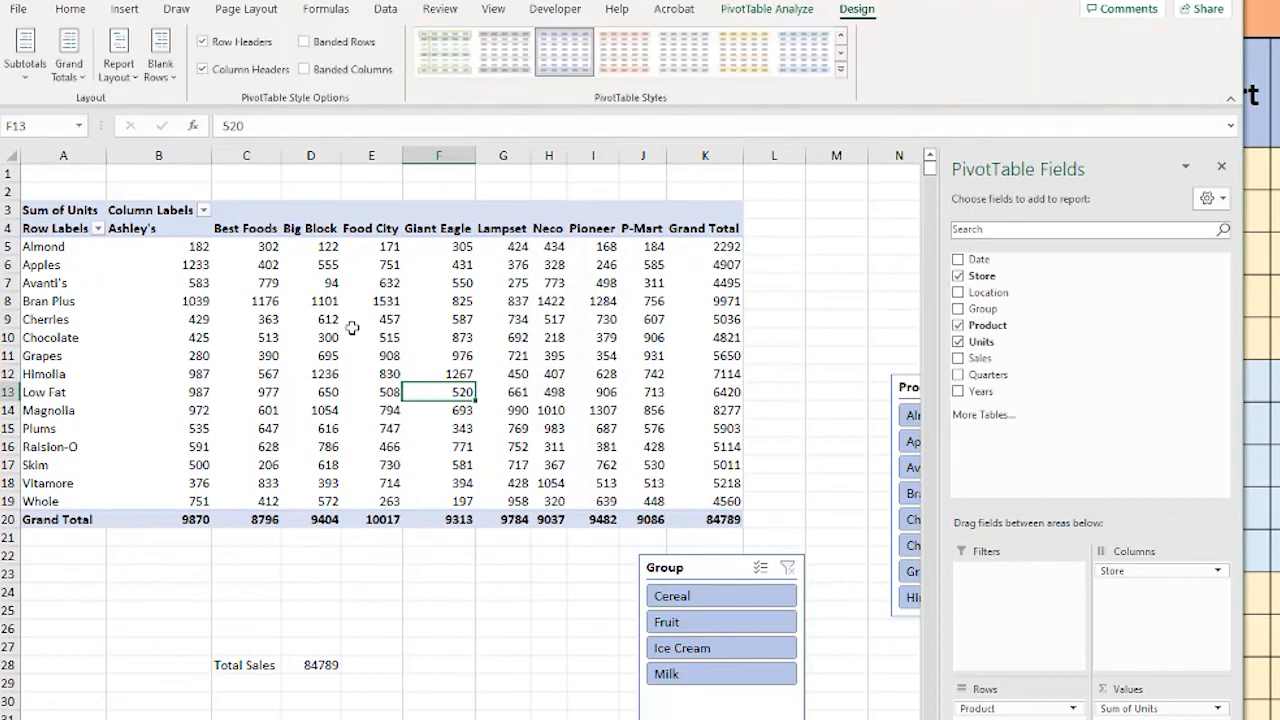
{"action": "left_click", "coordinate": [457, 48]}
{"action": "left_click", "coordinate": [677, 52]}
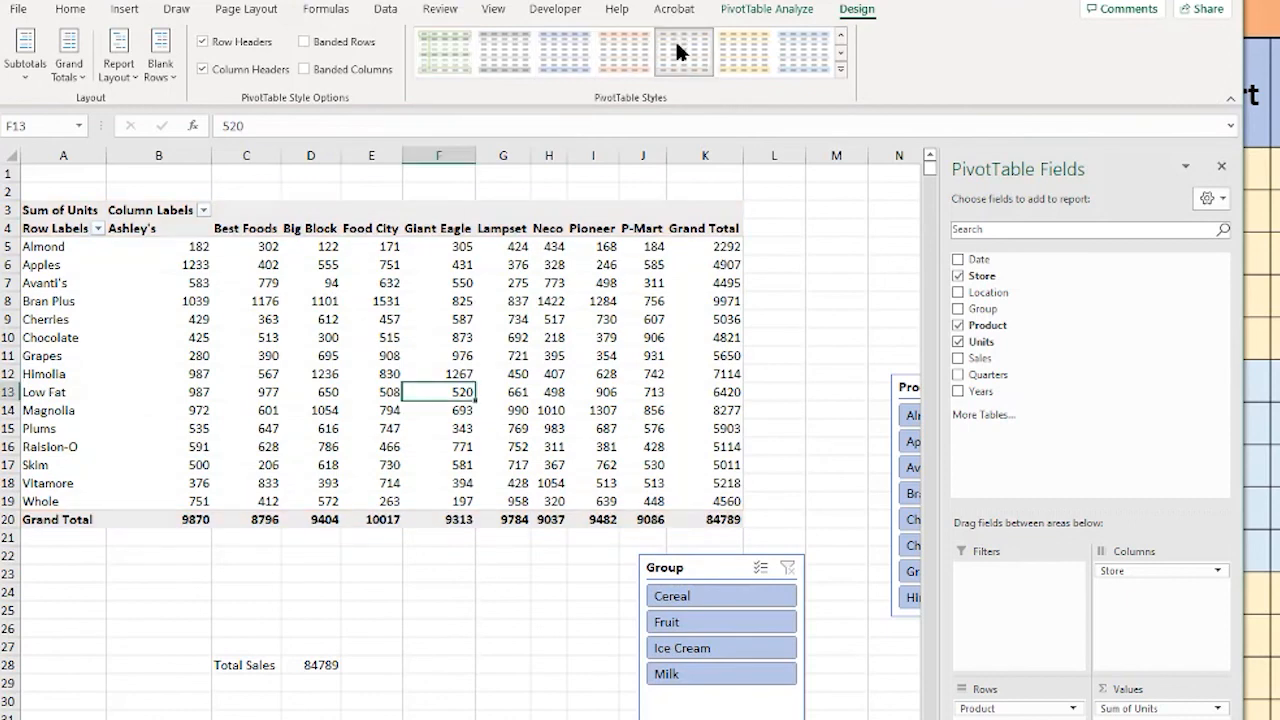
{"action": "left_click", "coordinate": [744, 56]}
{"action": "left_click", "coordinate": [792, 56]}
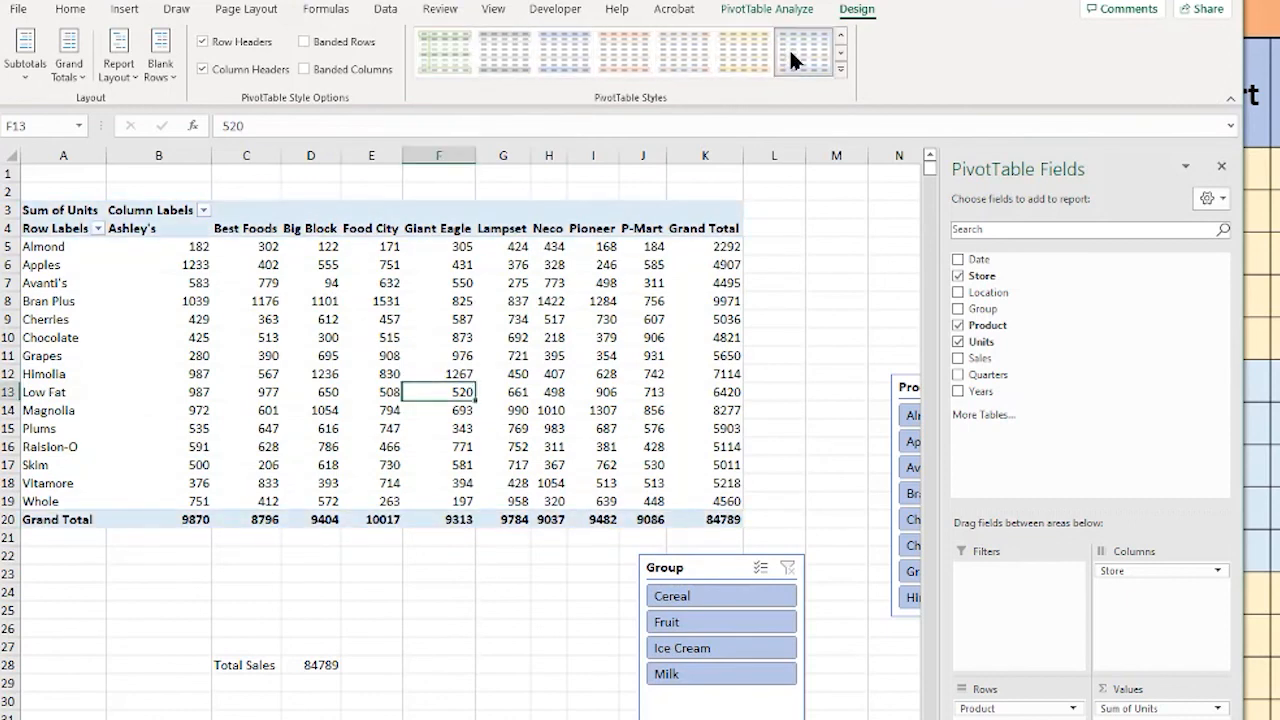
Step: Change the PivotTable's report layout to Outline Form
{"action": "left_click", "coordinate": [136, 78]}
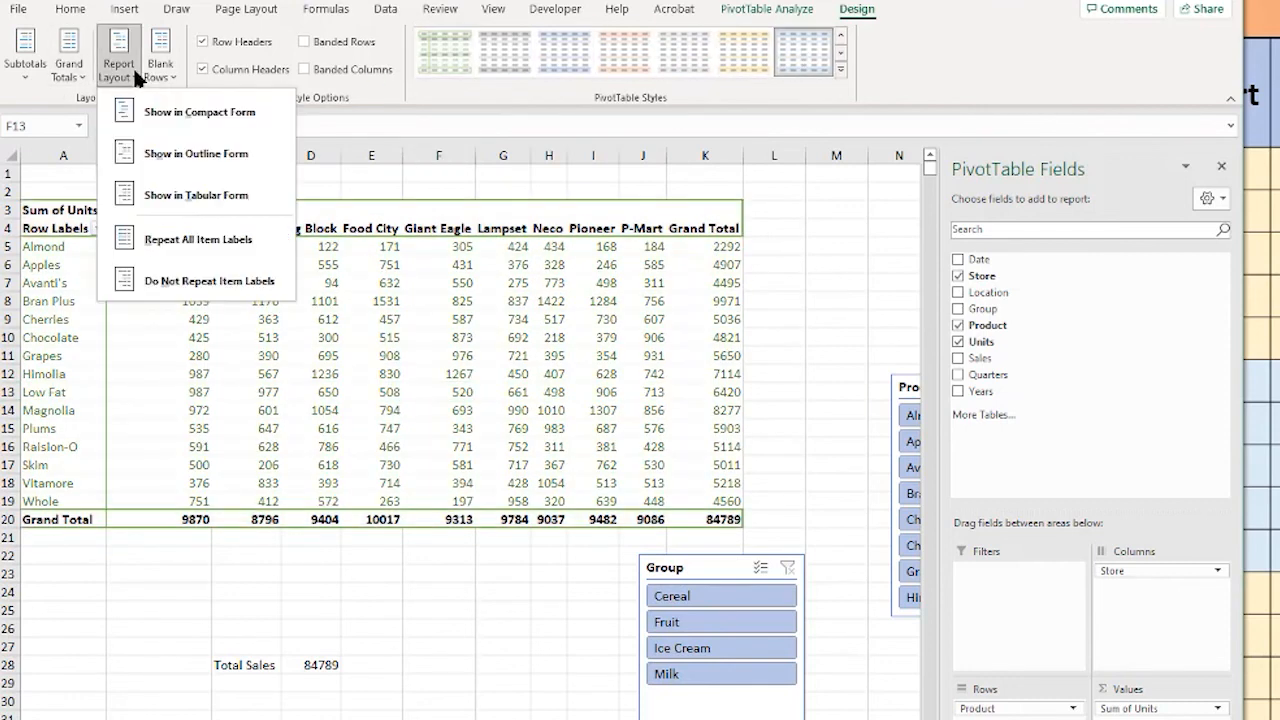
{"action": "left_click", "coordinate": [201, 154]}
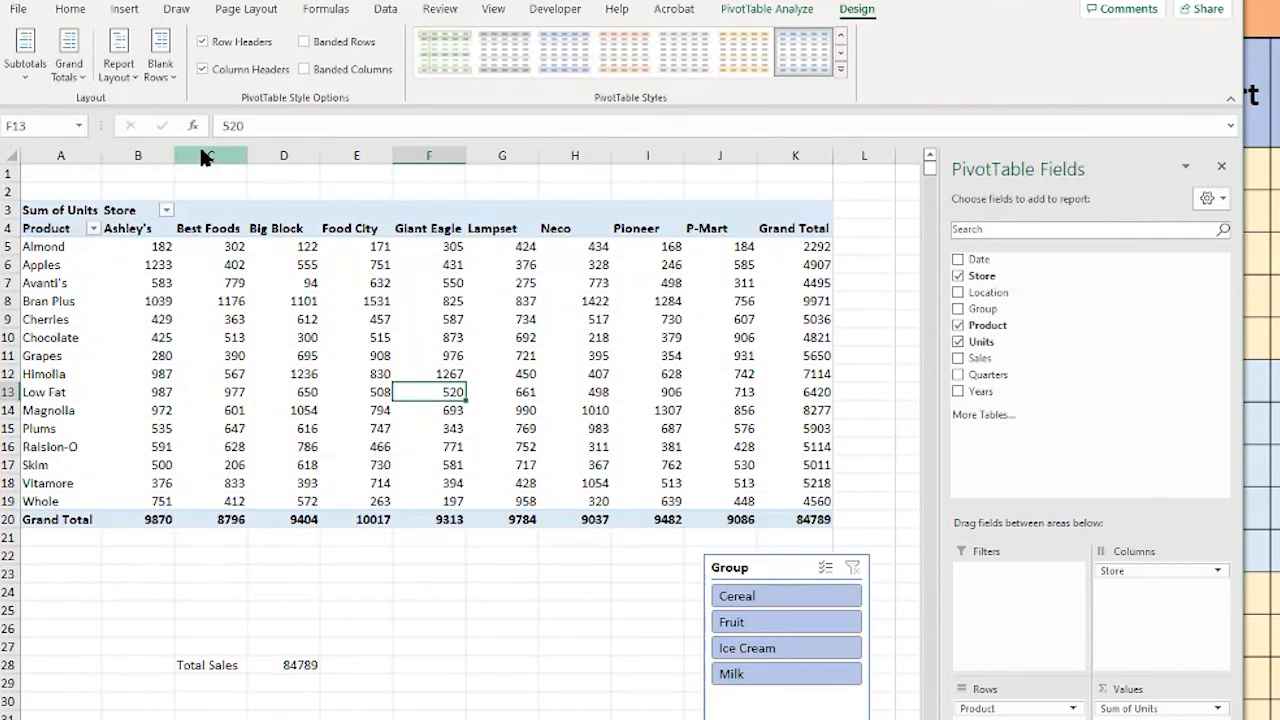
{"action": "left_click", "coordinate": [120, 50]}
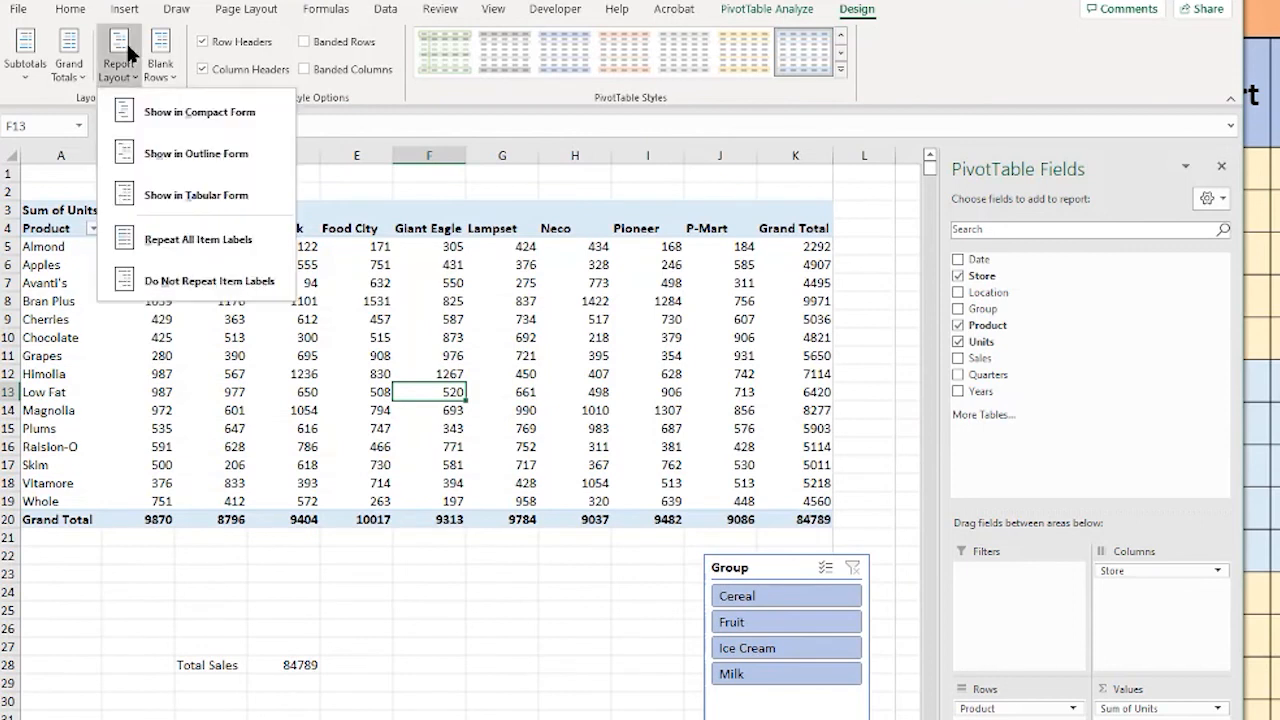
{"action": "left_click", "coordinate": [140, 276]}
{"action": "left_click", "coordinate": [158, 283]}
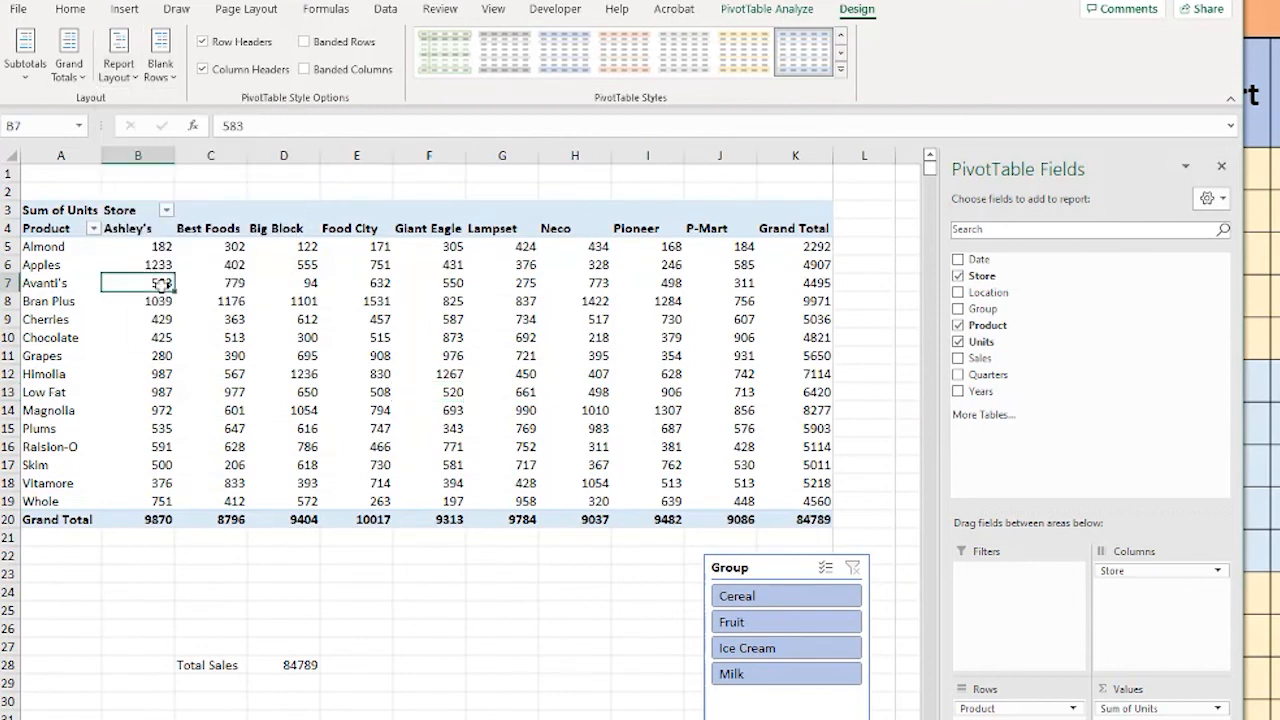
Step: Add the Group field to the PivotTable's rows, above Product
{"action": "left_click", "coordinate": [26, 50]}
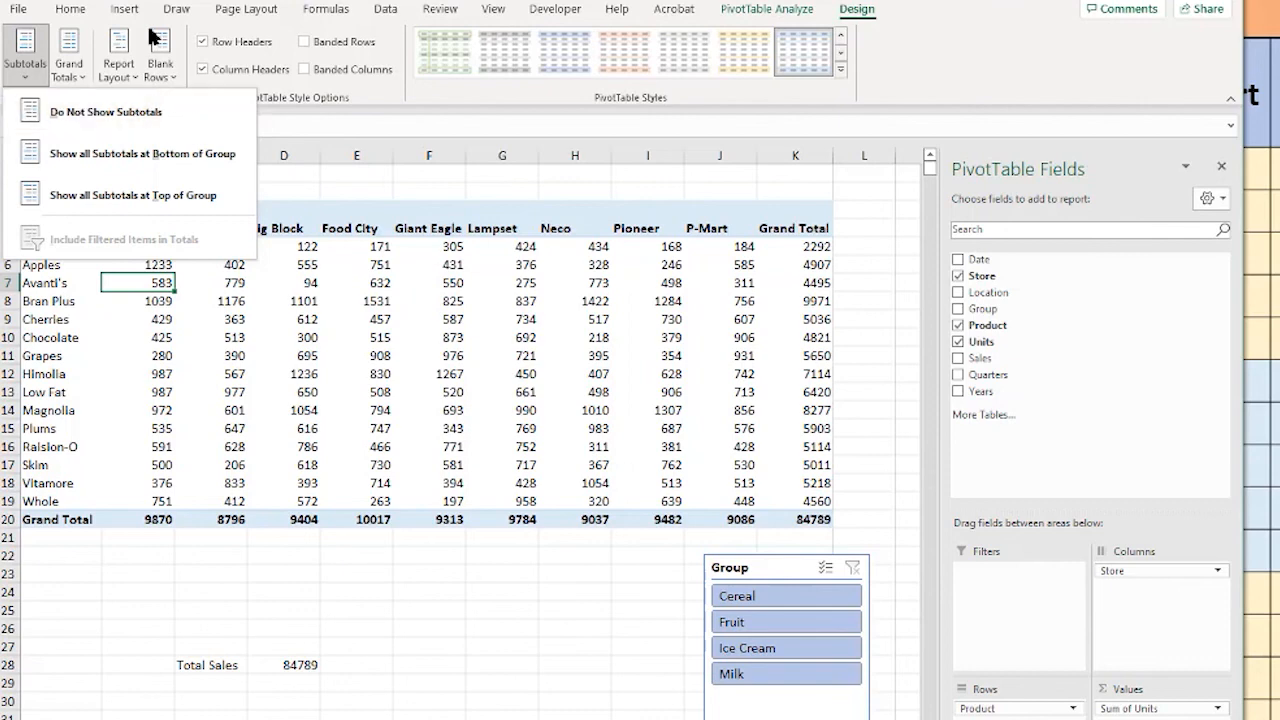
{"action": "left_click", "coordinate": [459, 86]}
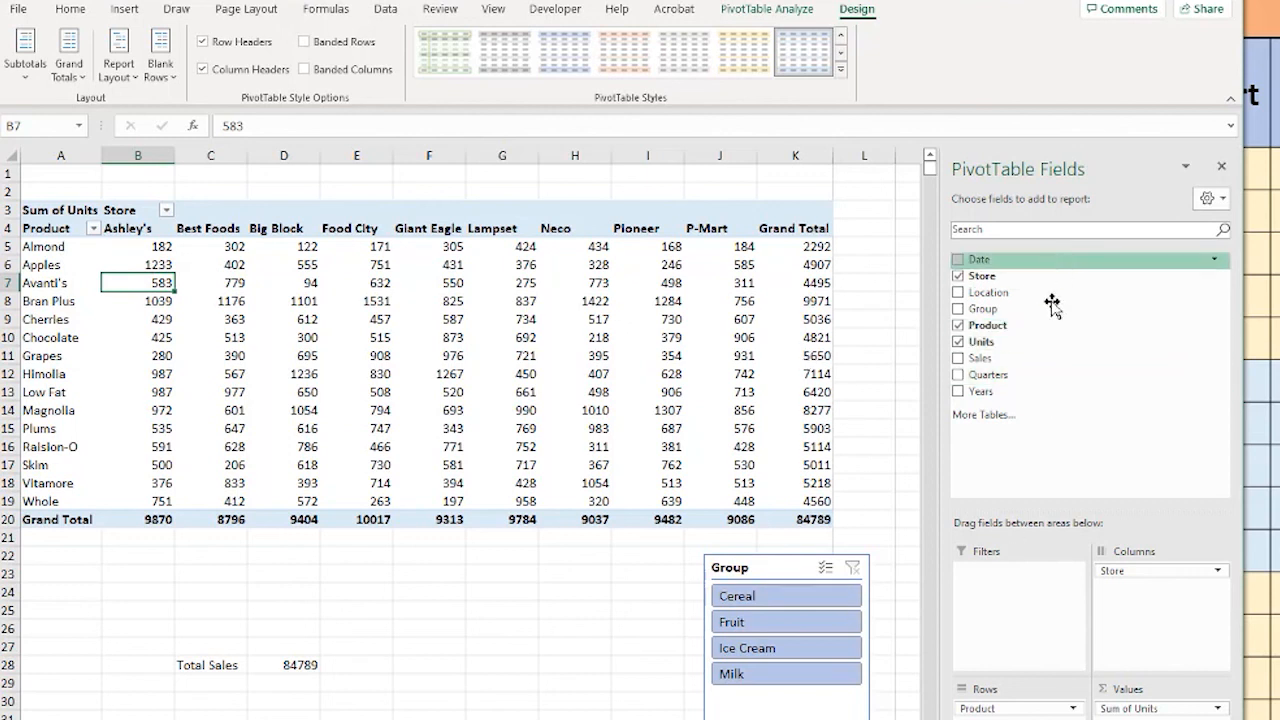
{"action": "left_click_drag", "start_coordinate": [998, 312], "coordinate": [1022, 702]}
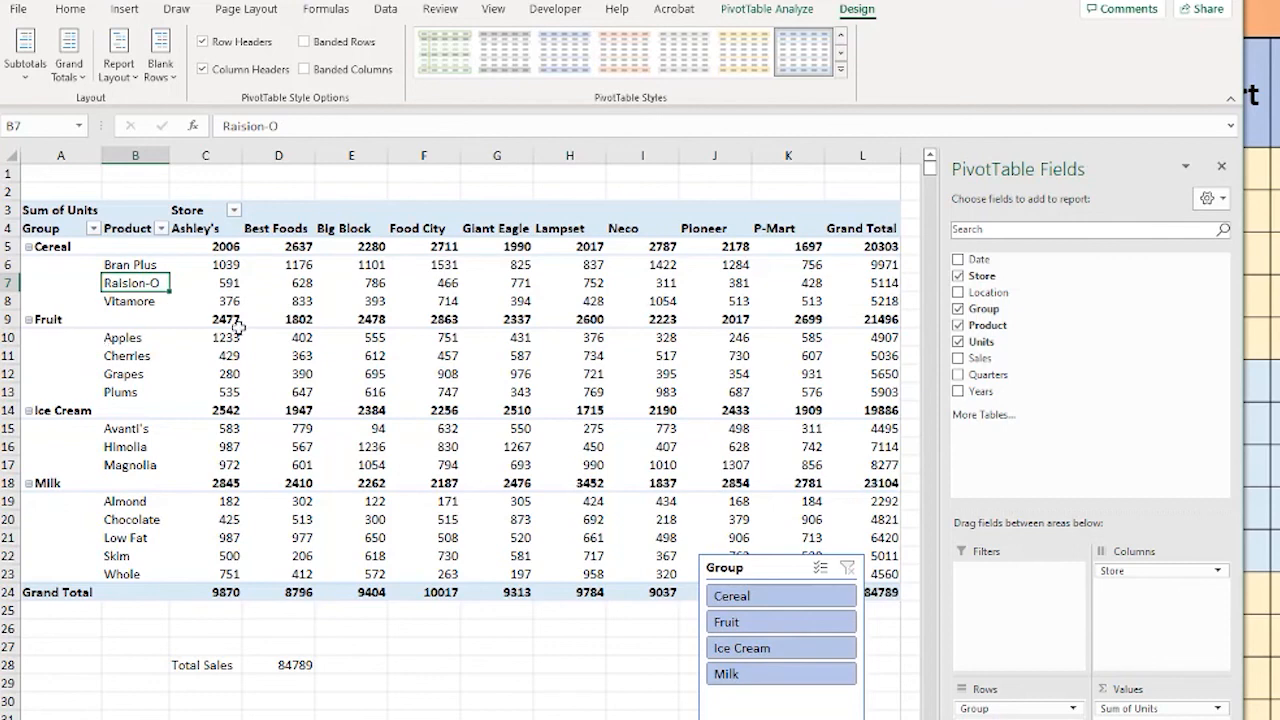
Step: Hide the PivotTable's group subtotals with Do Not Show Subtotals
{"action": "left_click", "coordinate": [26, 50]}
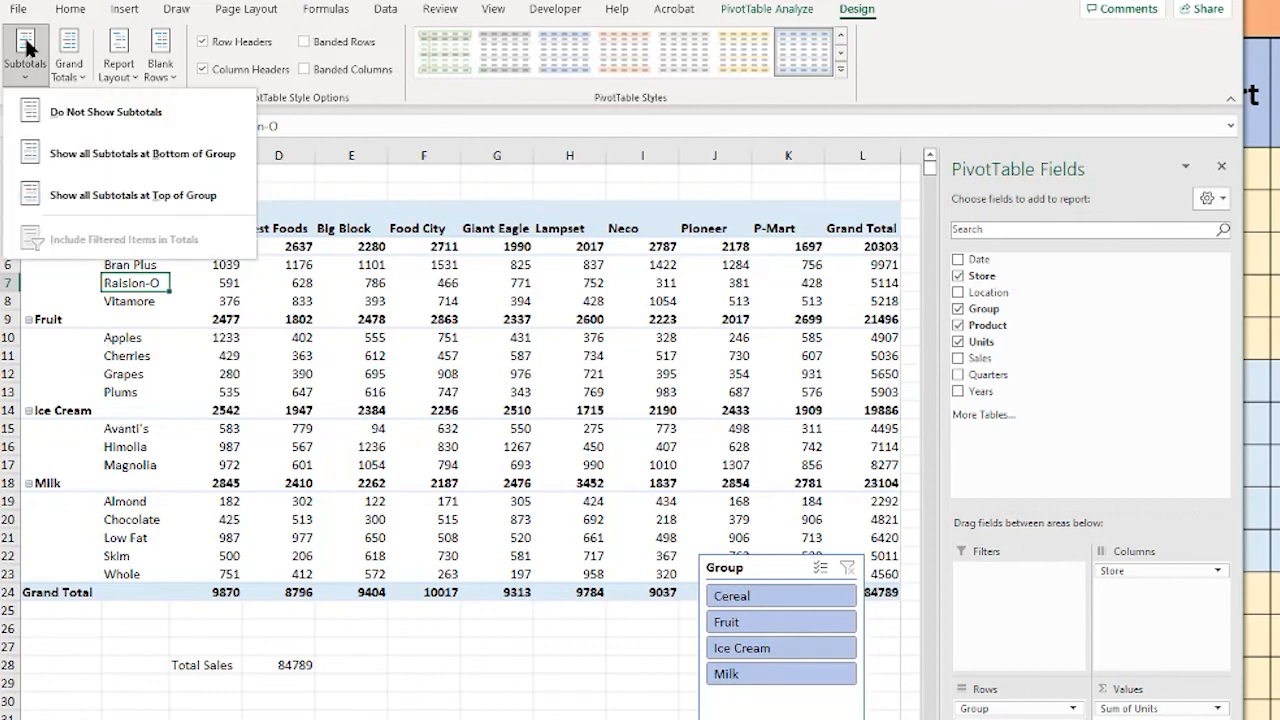
{"action": "left_click", "coordinate": [98, 114]}
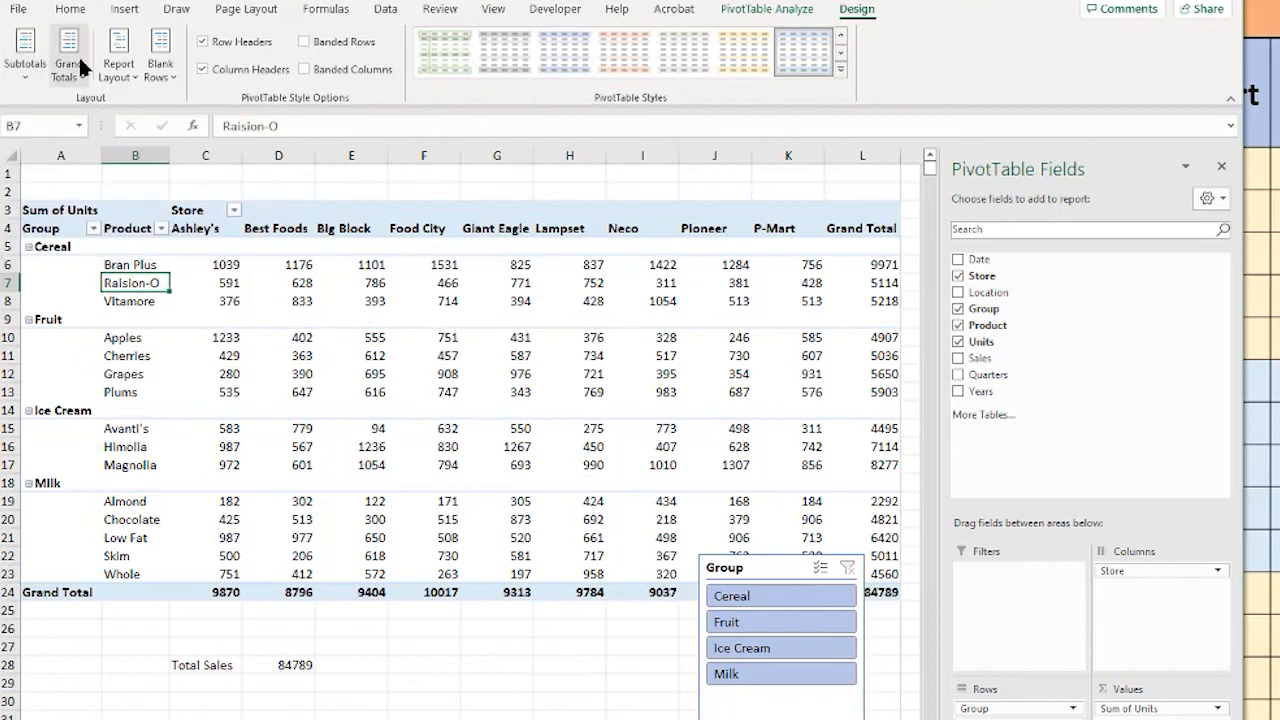
Step: Show all subtotals at the bottom of each group, allowing the PivotTable to replace the existing data below it
{"action": "left_click", "coordinate": [30, 55]}
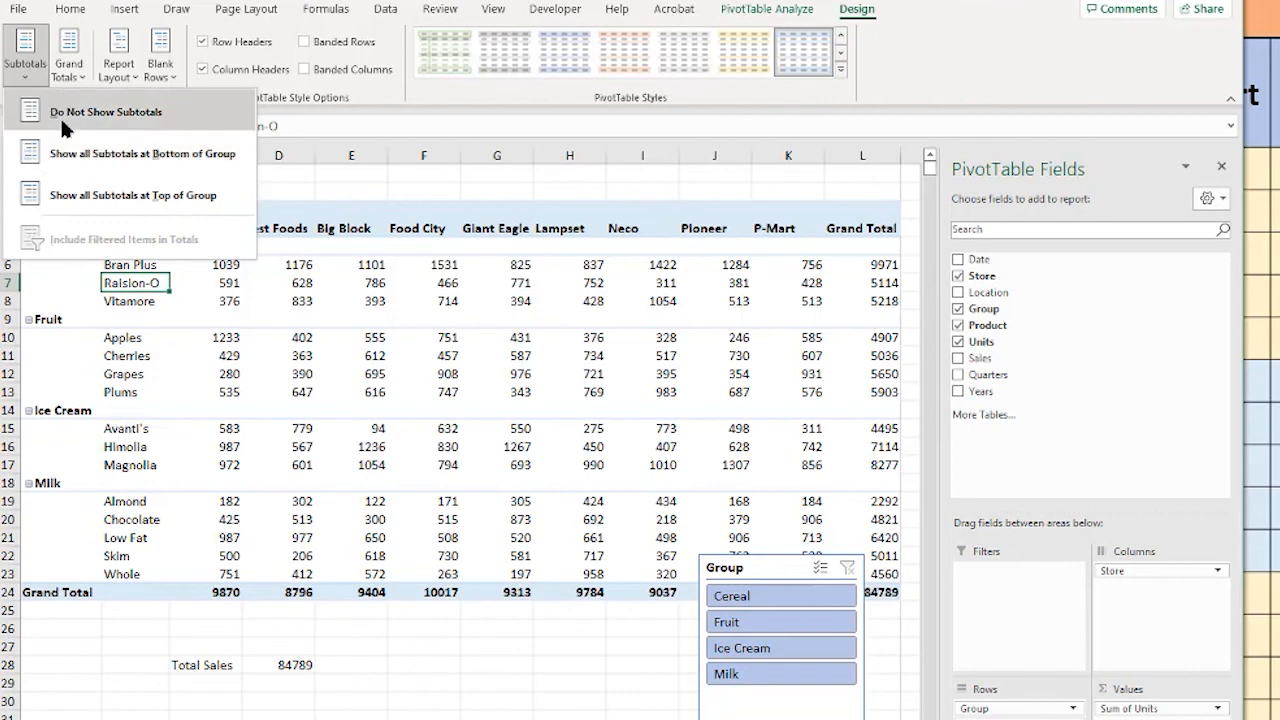
{"action": "left_click", "coordinate": [104, 157]}
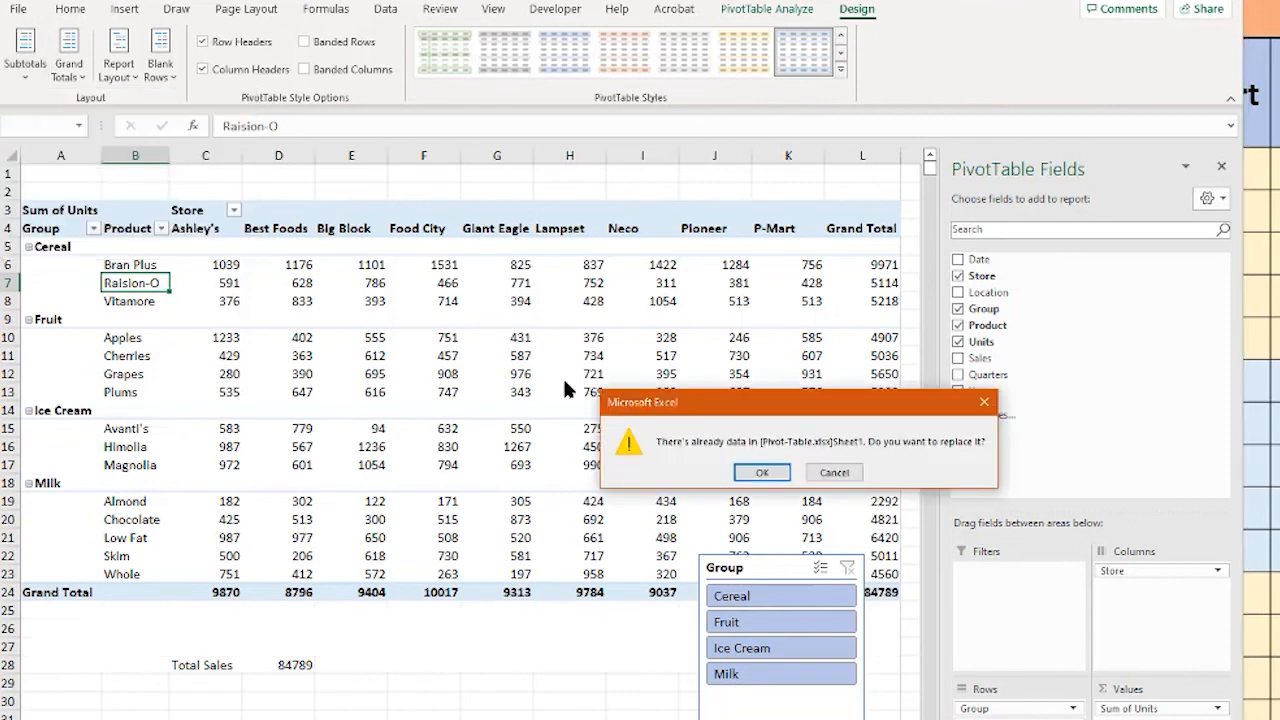
{"action": "left_click", "coordinate": [762, 472]}
{"action": "left_click", "coordinate": [176, 356]}
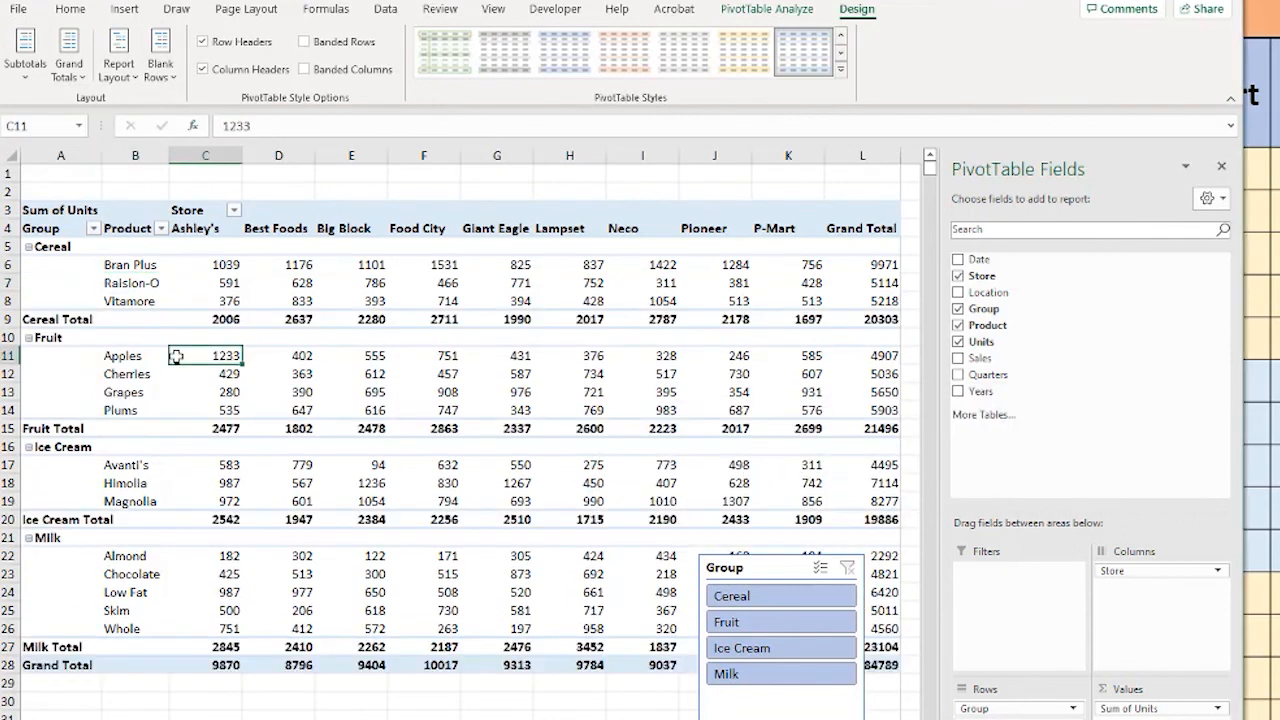